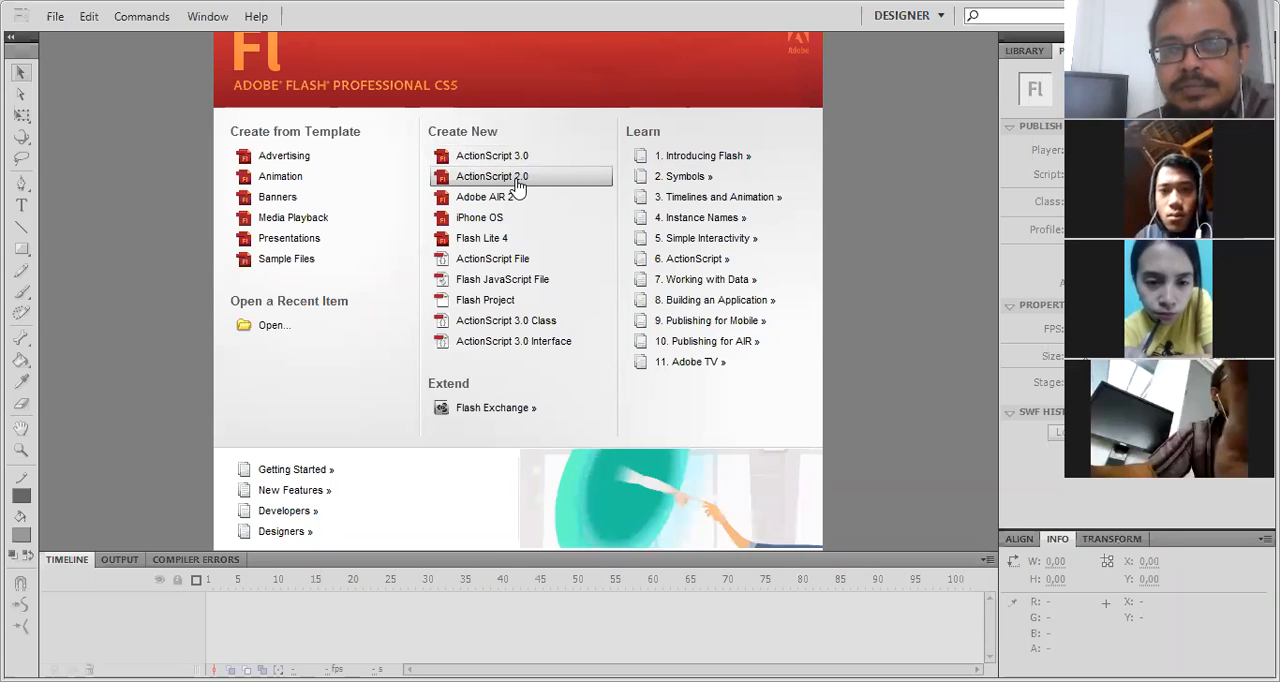
- Create a new ActionScript 2.0 document and set its stage dimensions to 200 px wide by 120 px high
{"action": "left_click", "coordinate": [516, 181]}
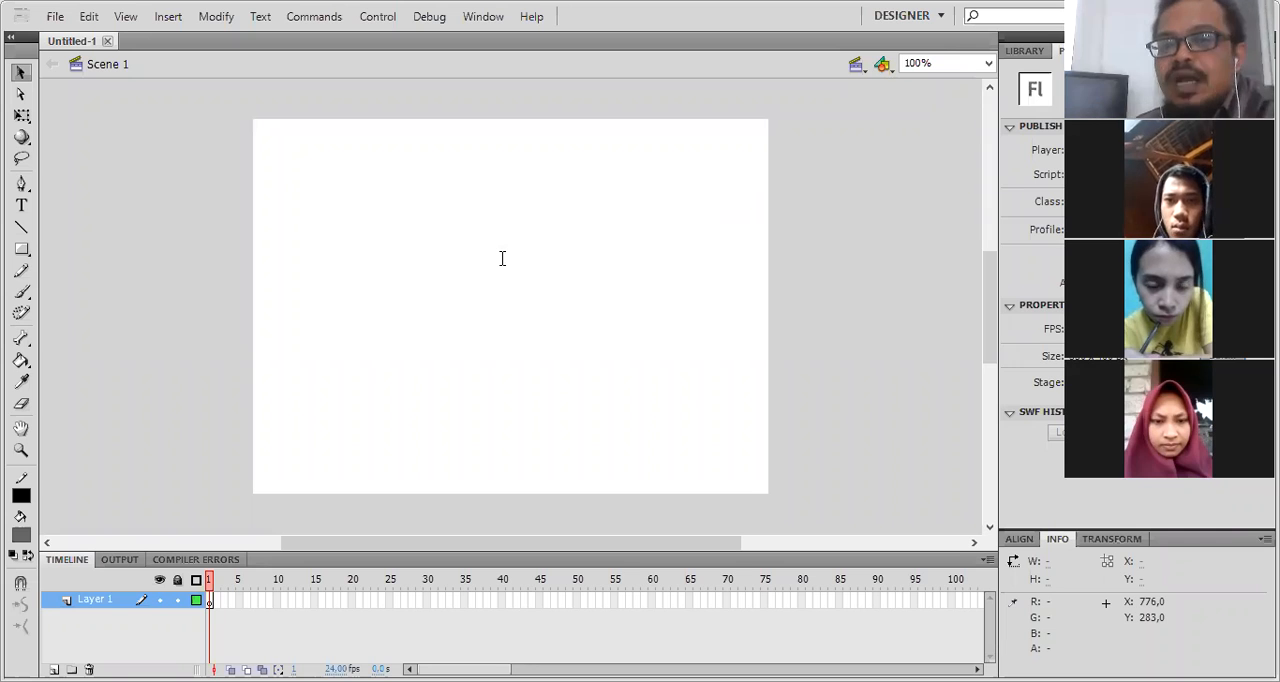
{"action": "key", "text": "ctrl+j"}
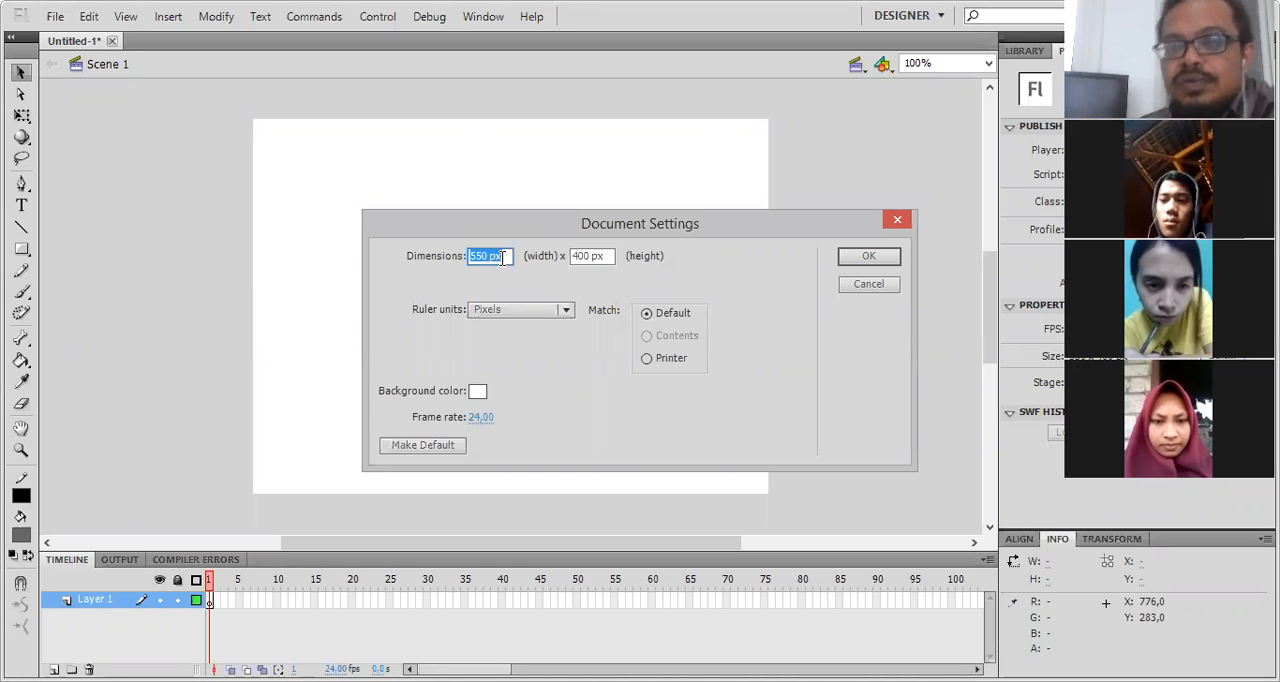
{"action": "type", "text": "200"}
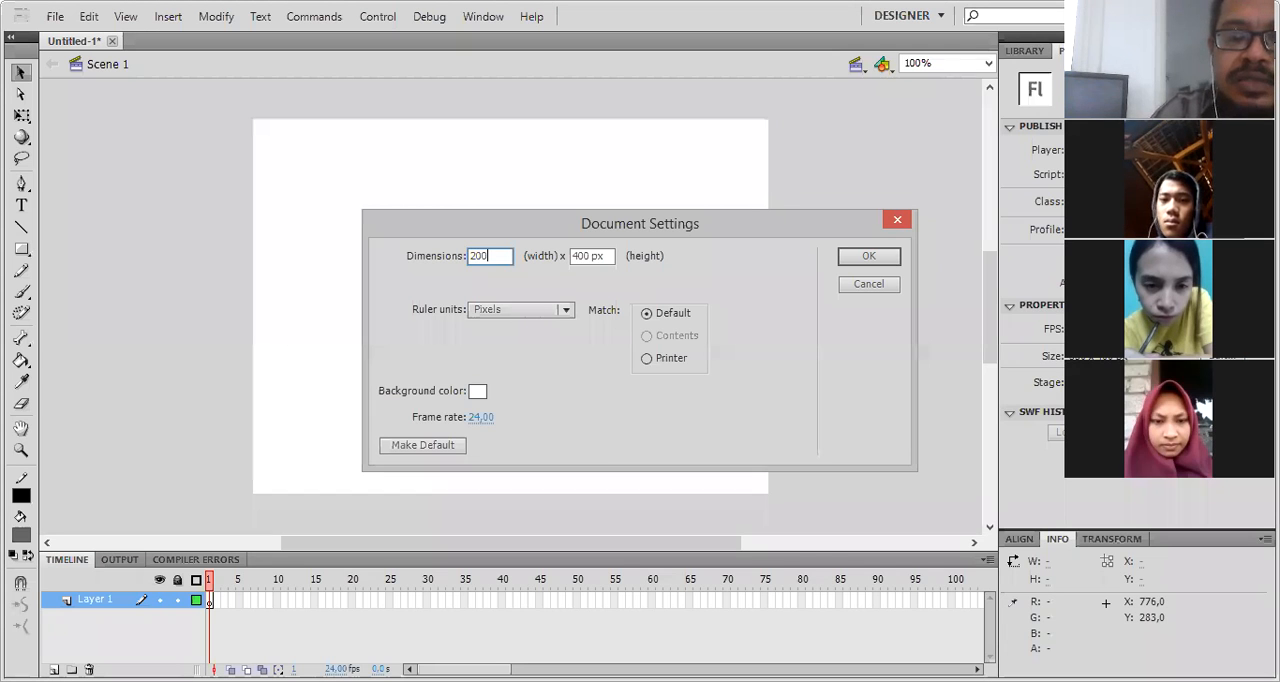
{"action": "key", "text": "Tab"}
{"action": "type", "text": "120"}
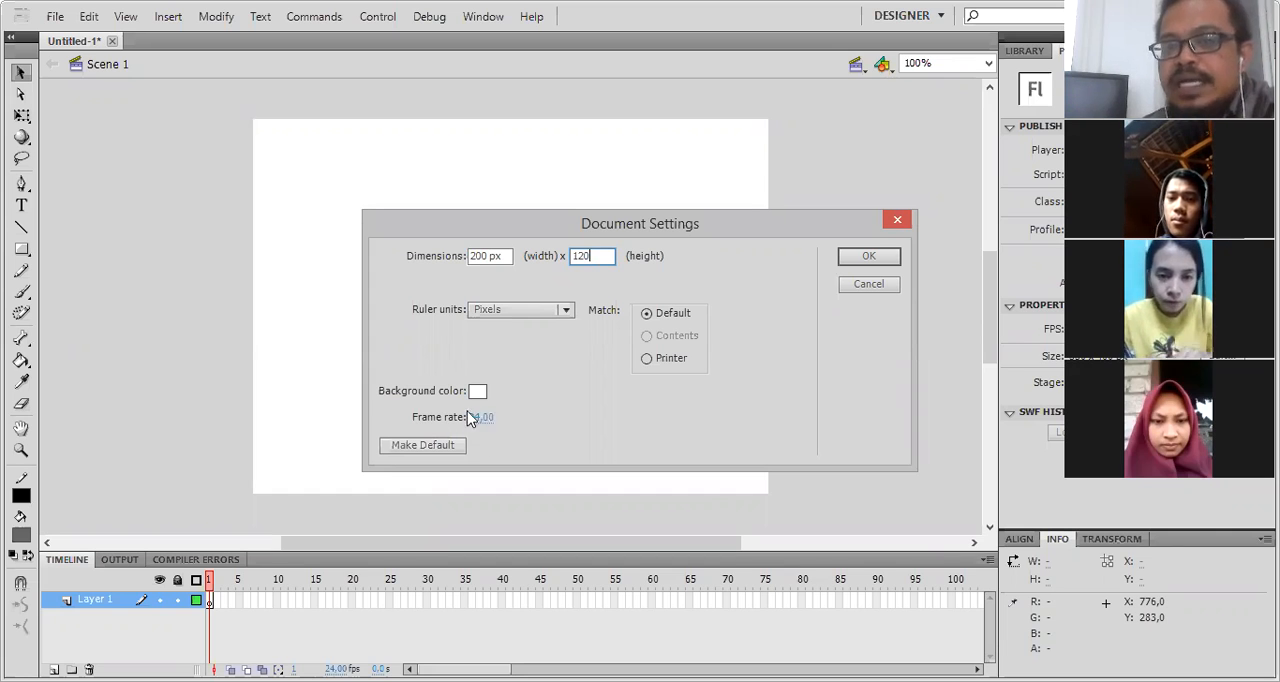
{"action": "left_click", "coordinate": [867, 260]}
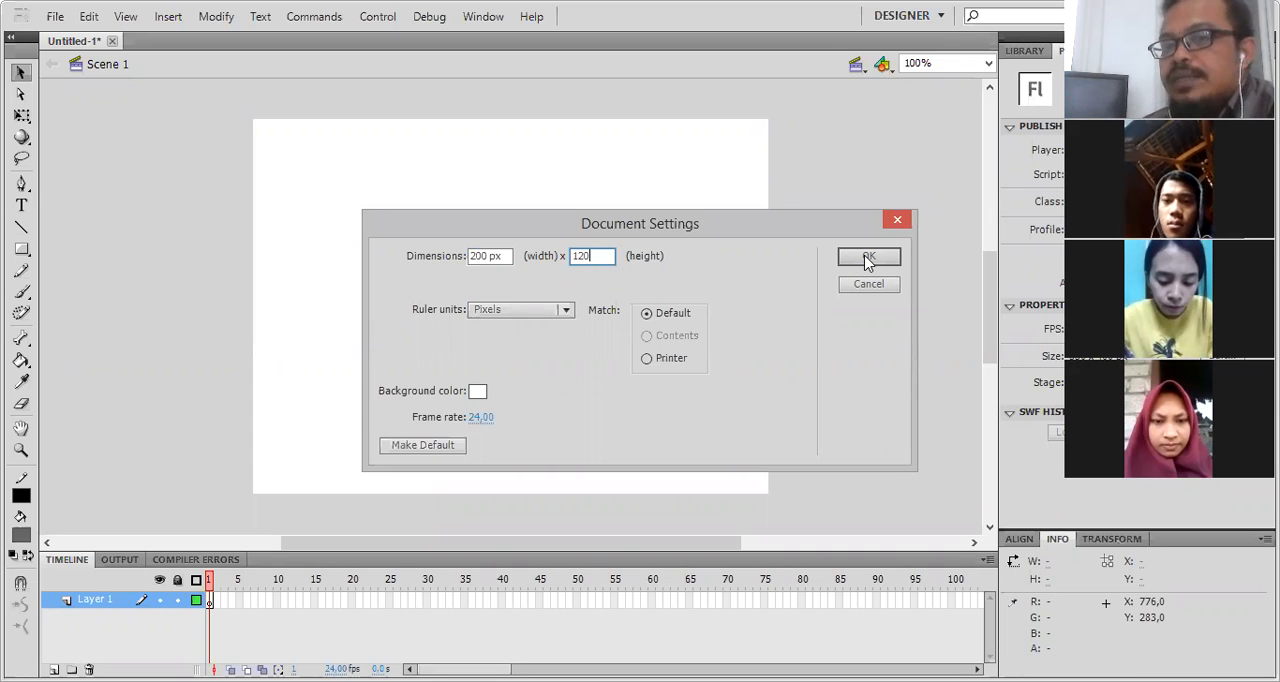
{"action": "left_click", "coordinate": [868, 260]}
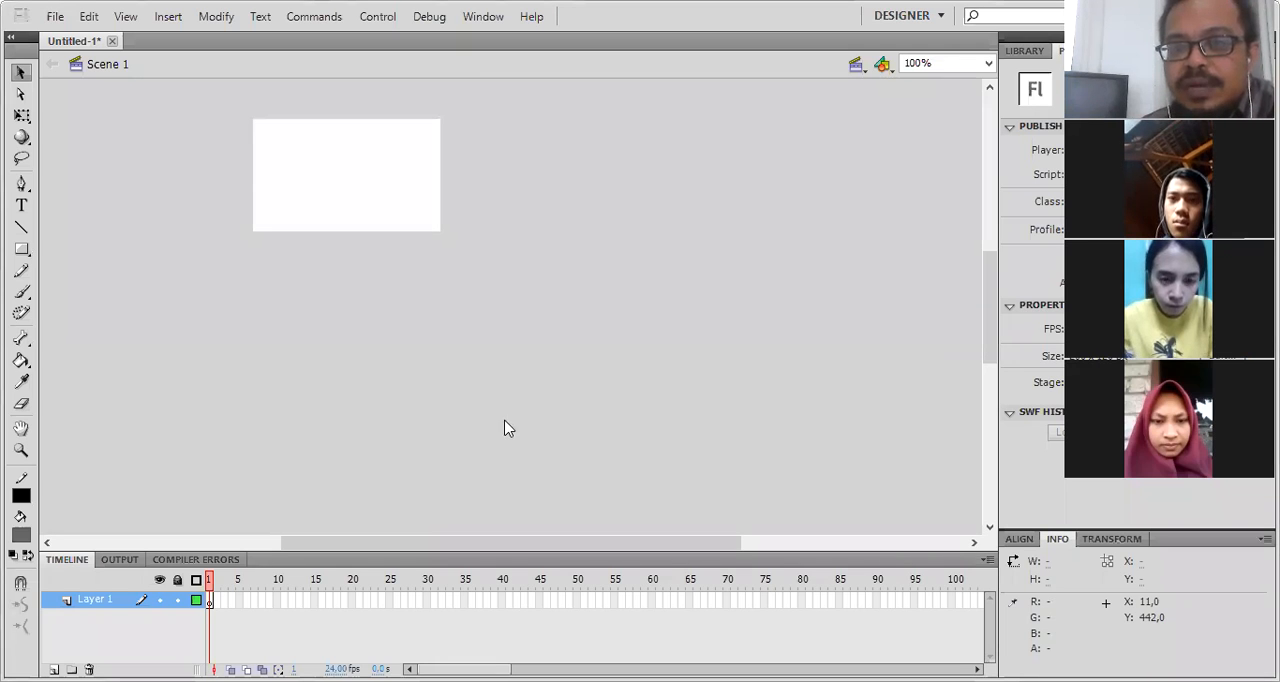
- Resize the document's stage to 550 px wide by 400 px high
{"action": "key", "text": "ctrl+j"}
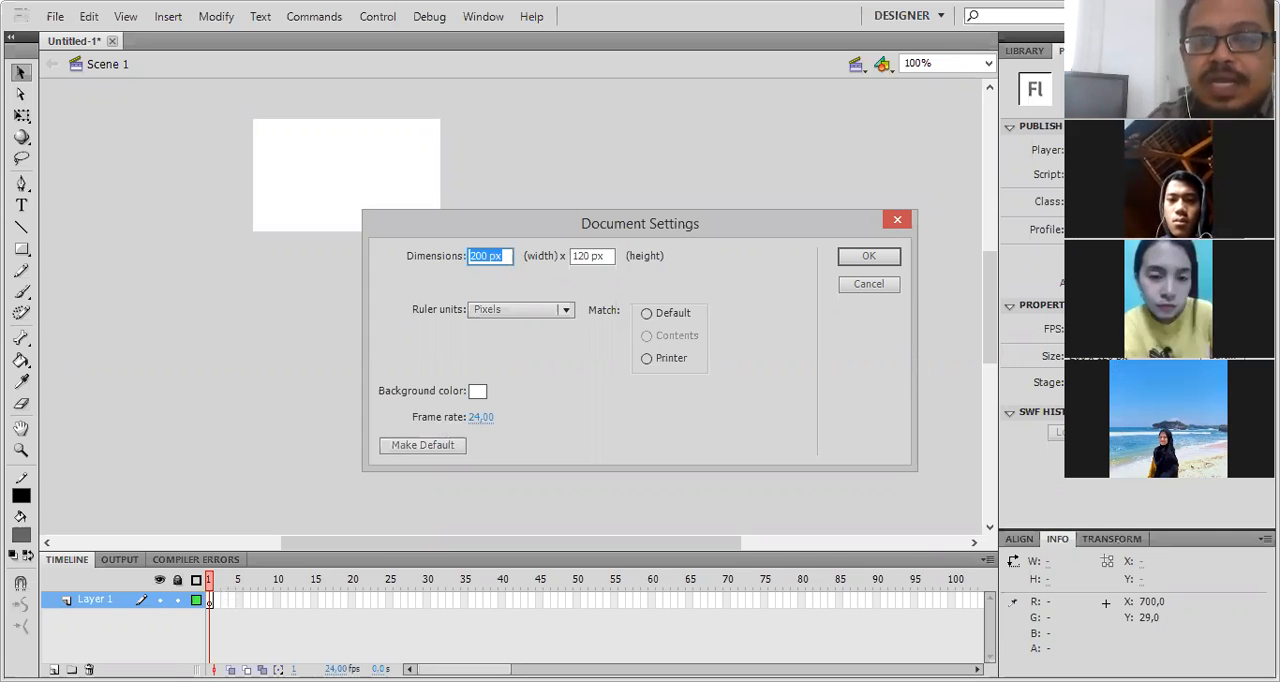
{"action": "type", "text": "500"}
{"action": "key", "text": "Tab"}
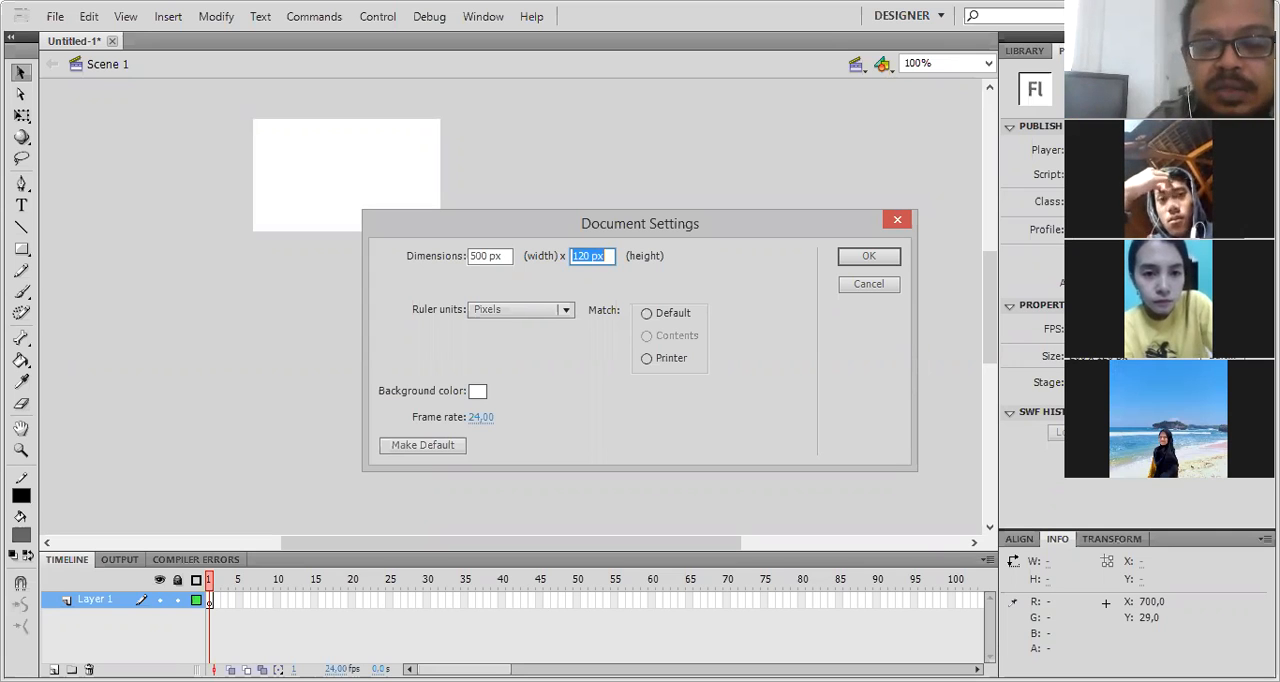
{"action": "key", "text": "shift+Tab"}
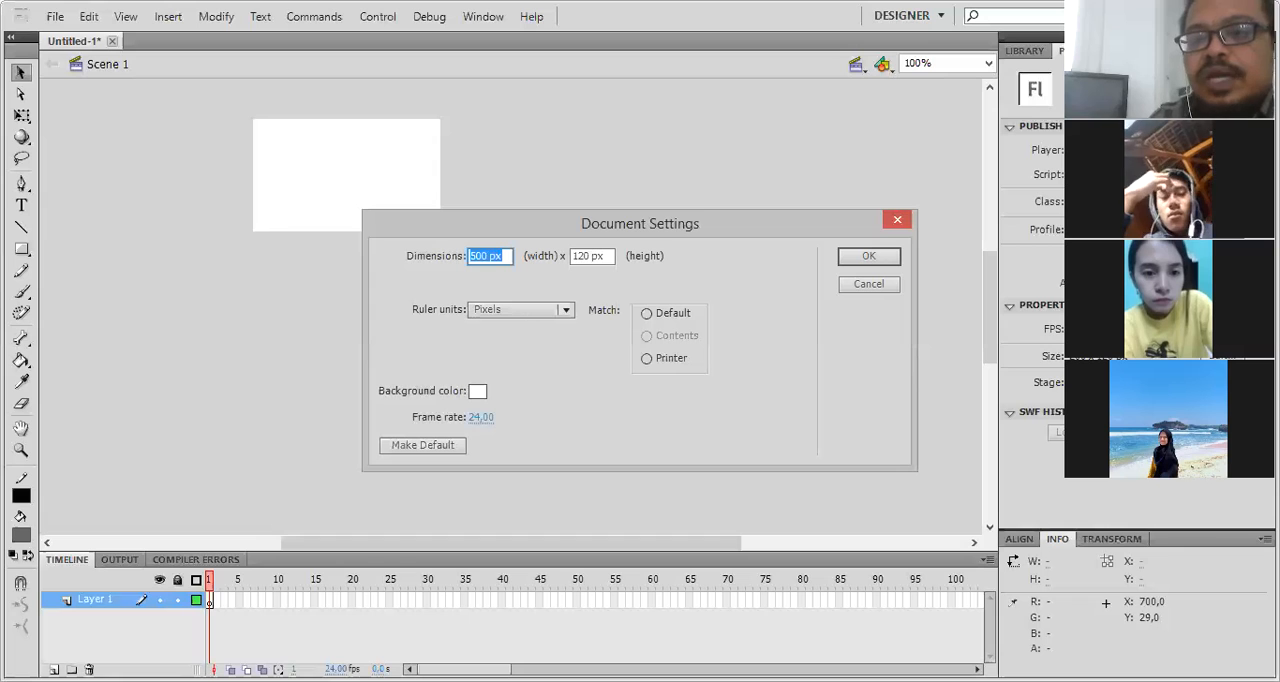
{"action": "type", "text": "550"}
{"action": "key", "text": "Tab"}
{"action": "type", "text": "400"}
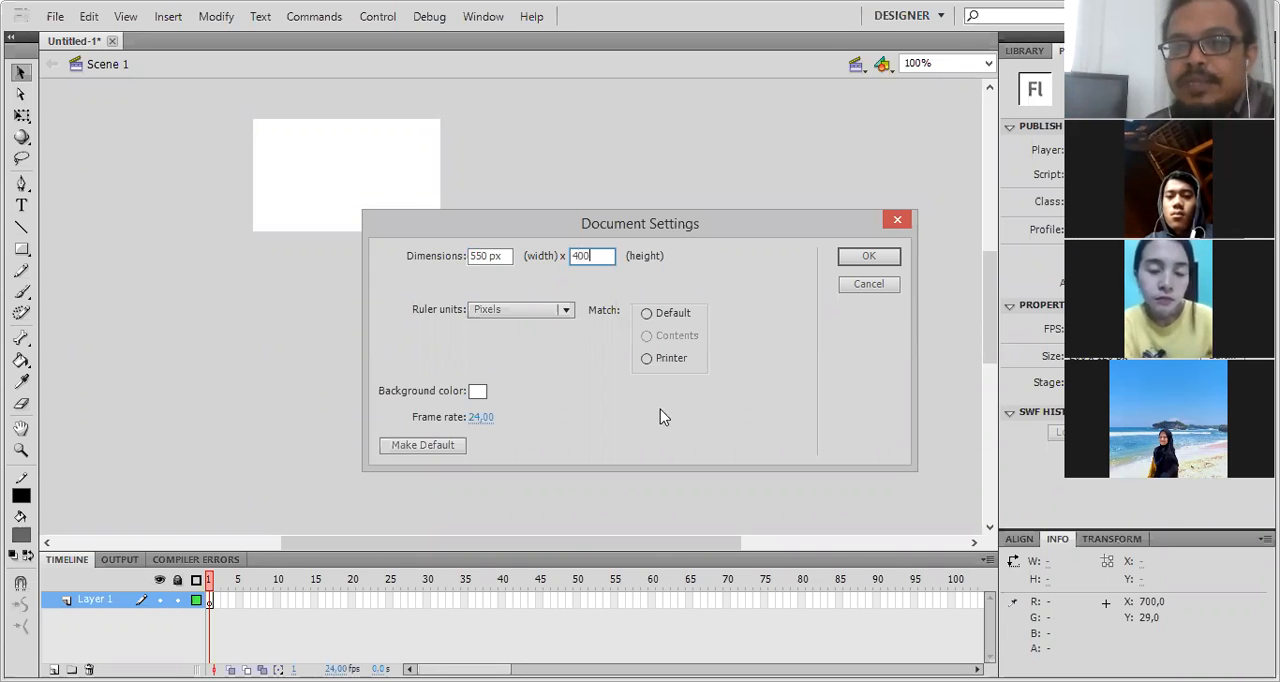
{"action": "left_click", "coordinate": [895, 253]}
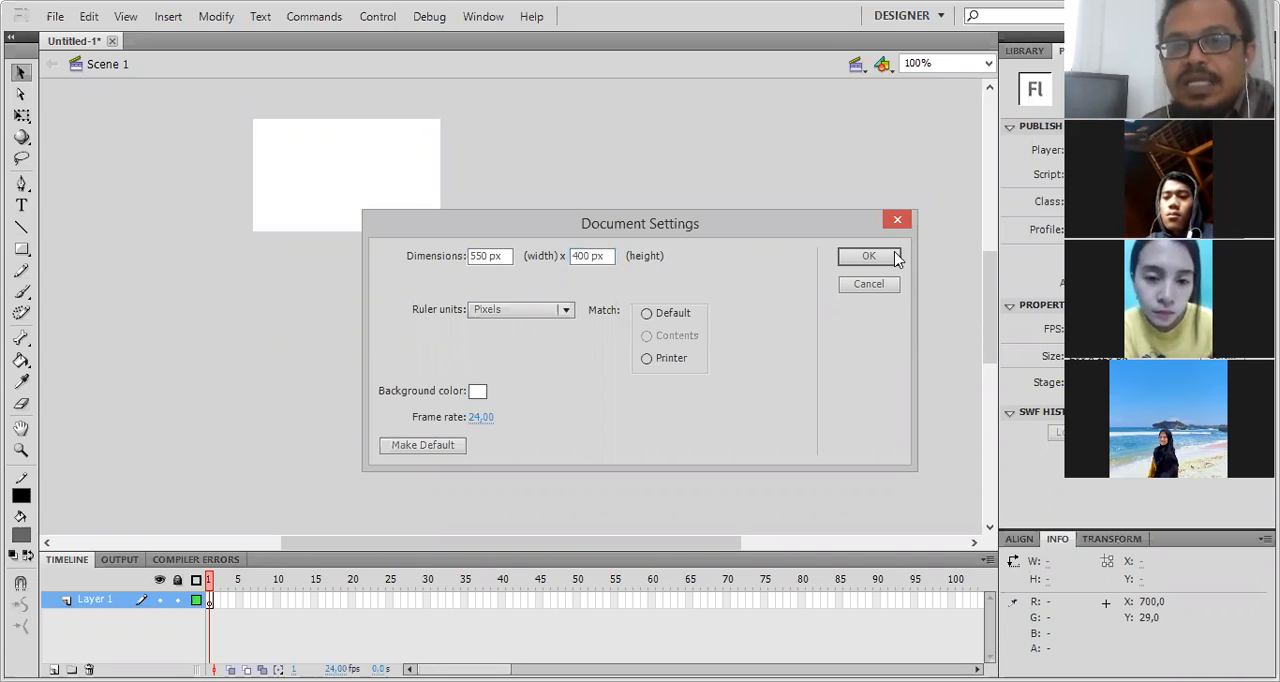
- Draw a rectangle about 98 by 80 px near the stage's upper-left corner with the Rectangle tool
{"action": "left_click", "coordinate": [22, 250]}
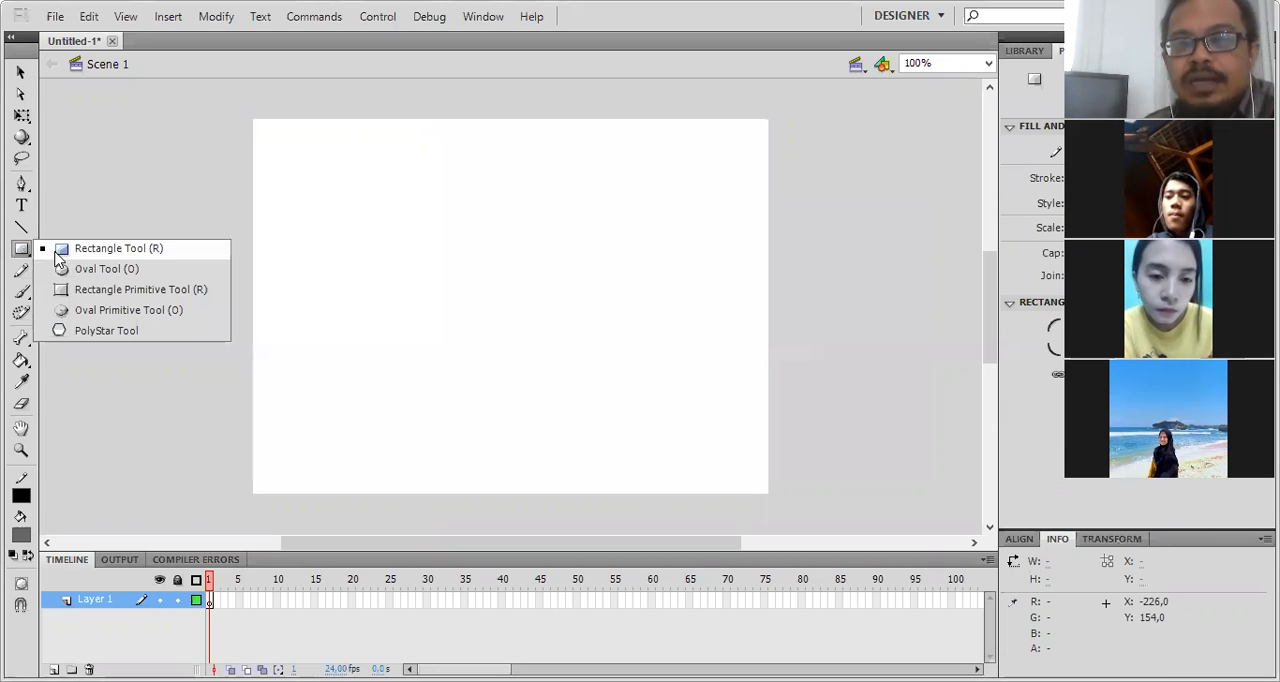
{"action": "left_click", "coordinate": [80, 248]}
{"action": "mouse_move", "coordinate": [291, 142]}
{"action": "left_mouse_down"}
{"action": "mouse_move", "coordinate": [357, 209]}
{"action": "mouse_move", "coordinate": [383, 216]}
{"action": "left_mouse_up"}
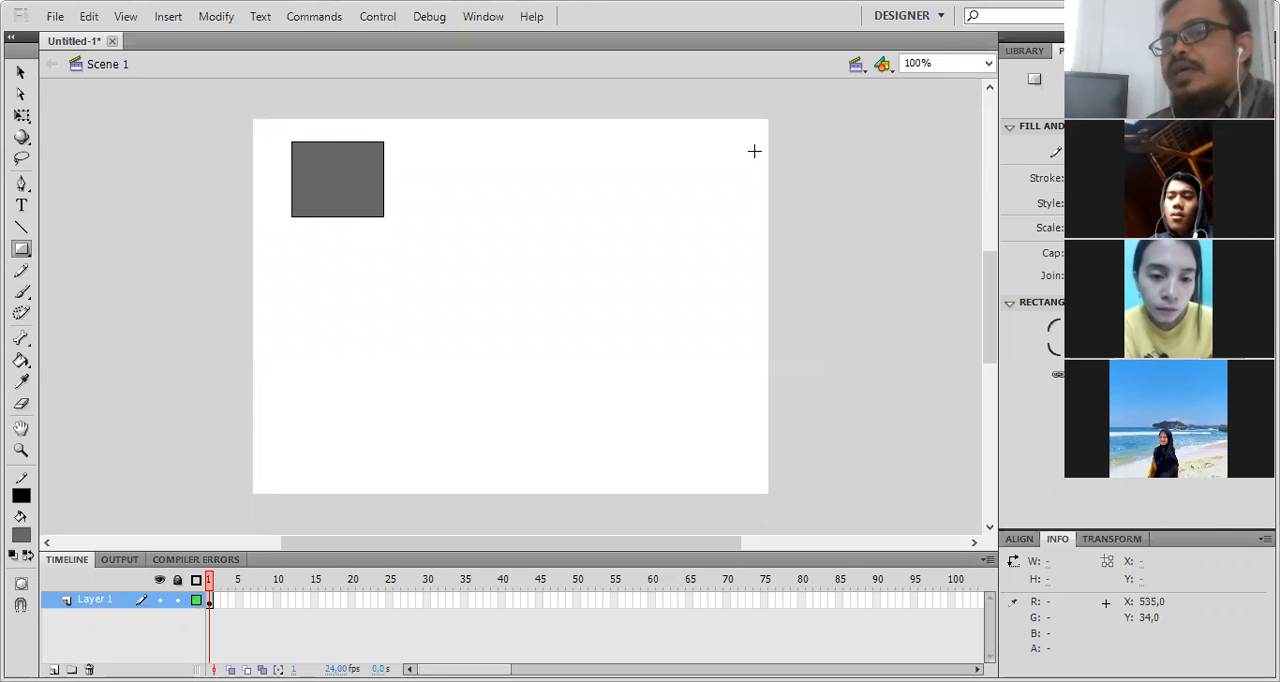
- Select the rectangle's fill and outline, insert a keyframe at frame 2, and shift the rectangle right to about X 56
{"action": "left_click", "coordinate": [20, 72]}
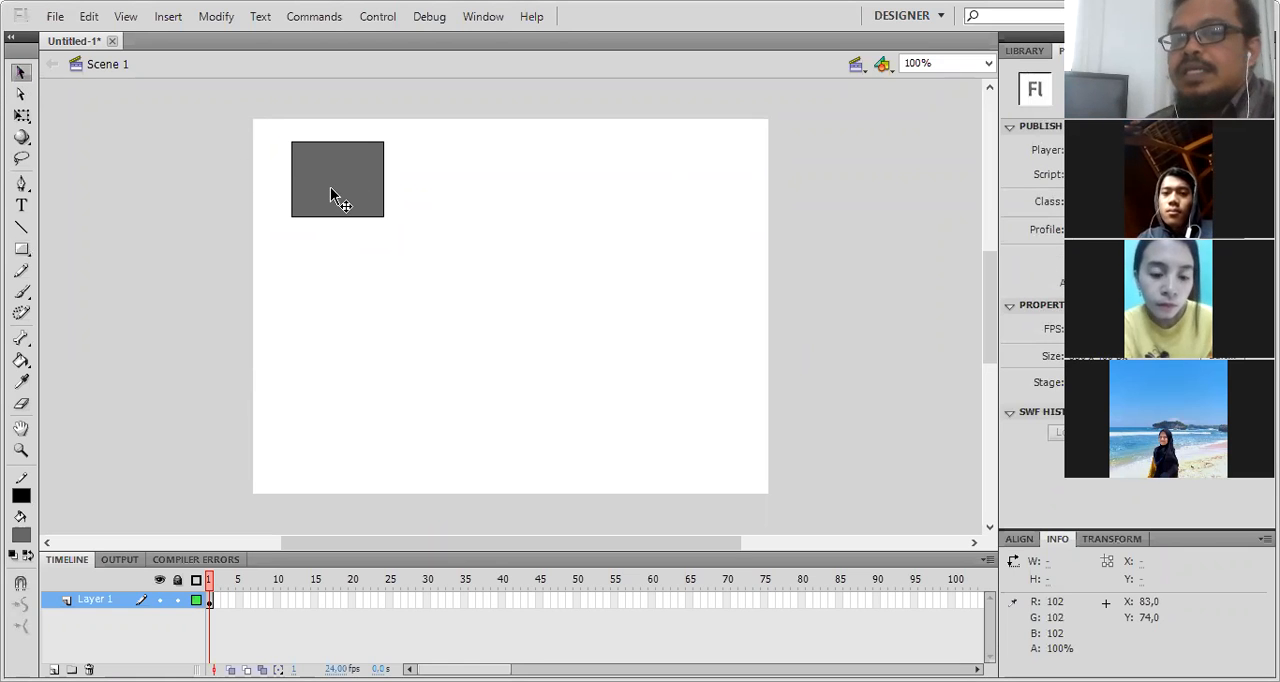
{"action": "left_click", "coordinate": [330, 187]}
{"action": "double_click", "coordinate": [331, 187]}
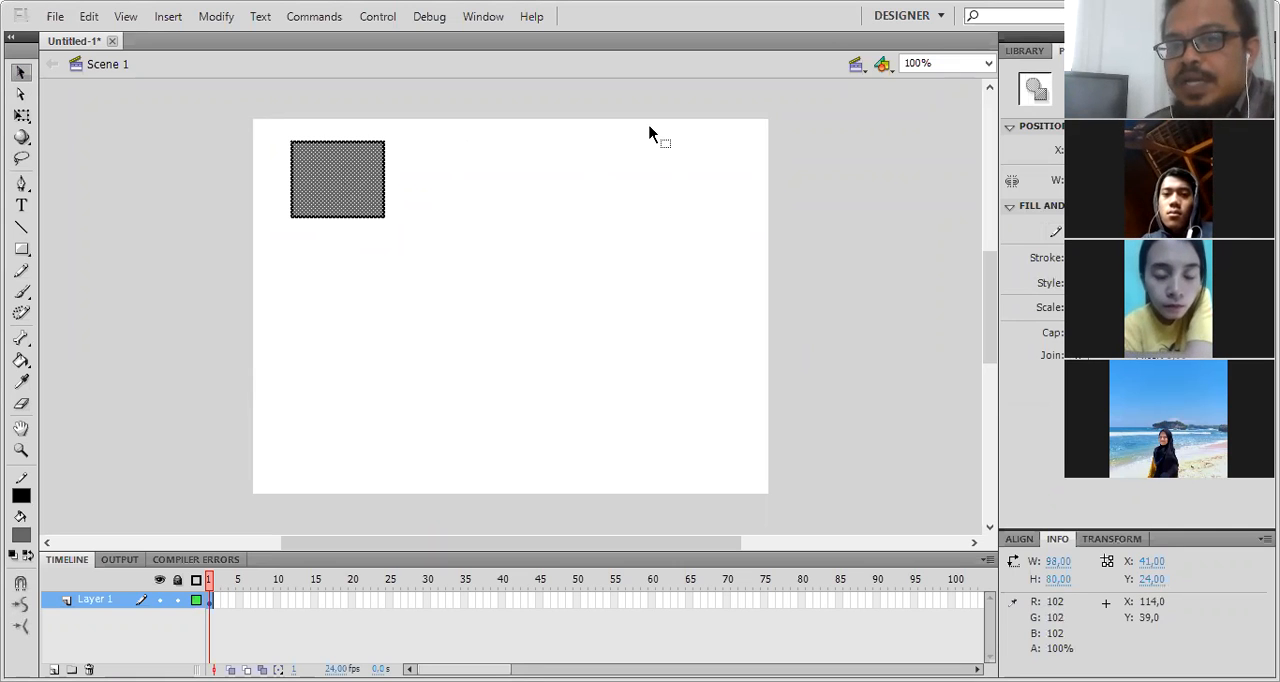
{"action": "right_click", "coordinate": [214, 601]}
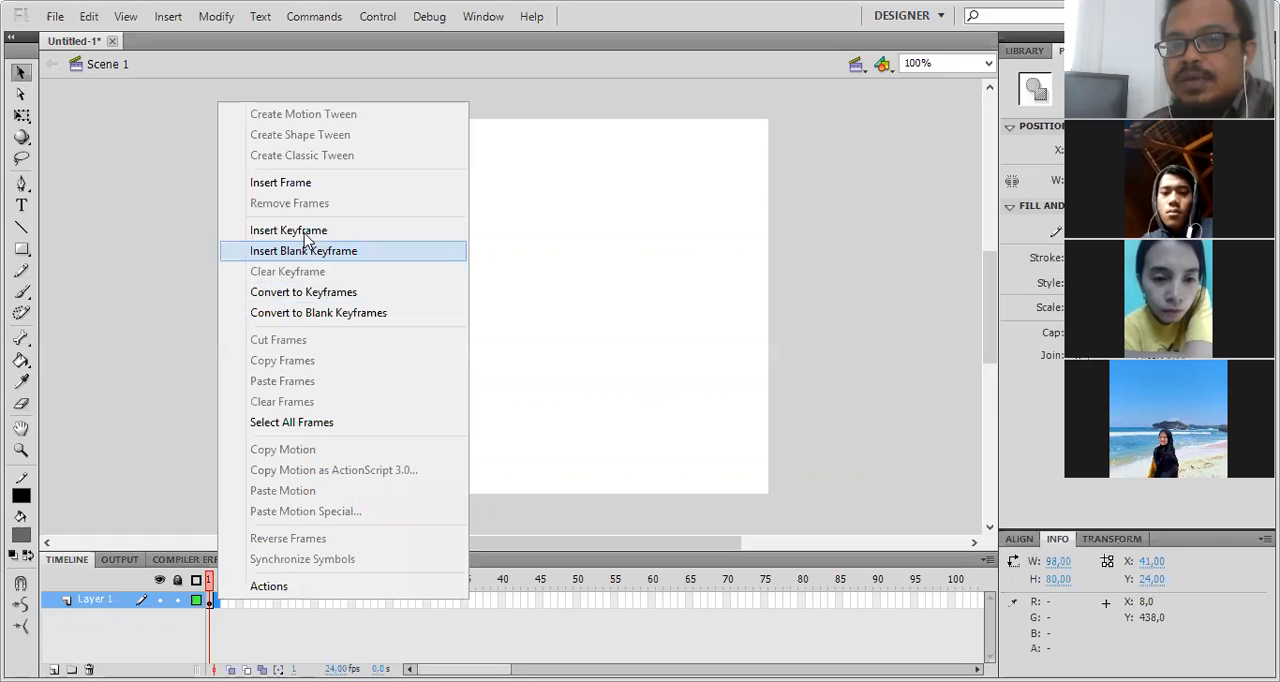
{"action": "left_click", "coordinate": [326, 180]}
{"action": "left_click_drag", "start_coordinate": [327, 178], "coordinate": [341, 177]}
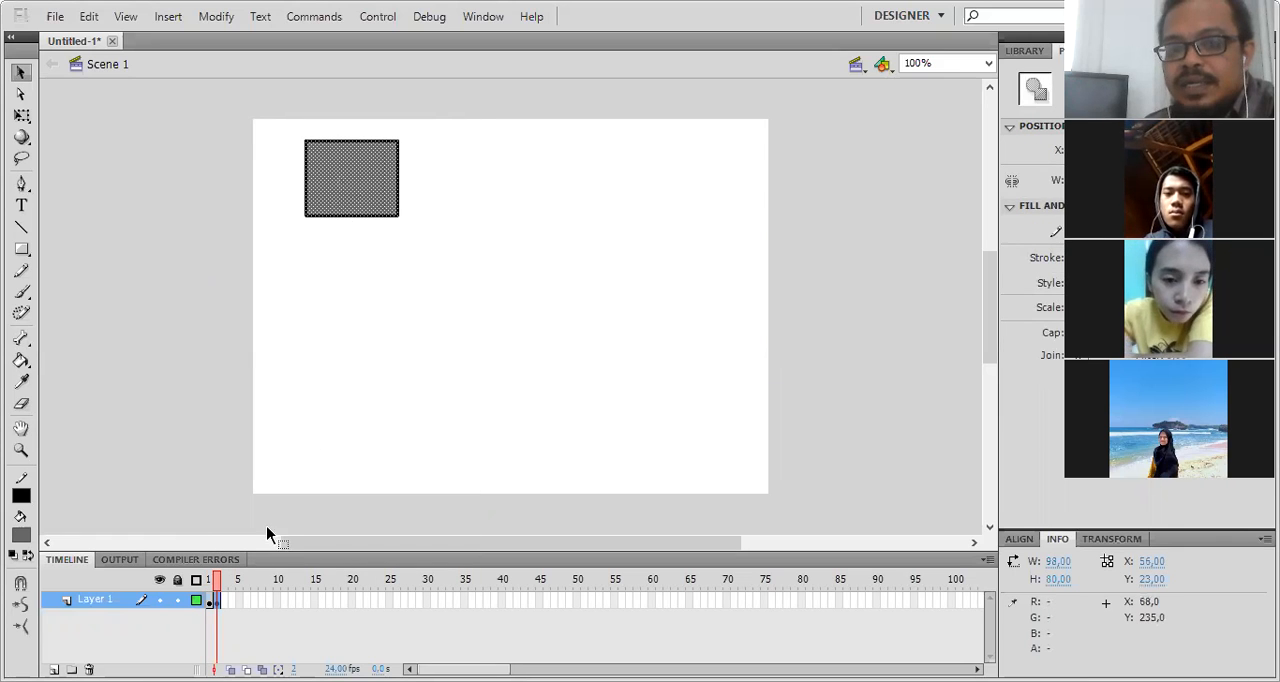
- Add keyframes at frames 3 and 4, shifting the rectangle right to about X 73 and X 86 respectively
{"action": "right_click", "coordinate": [227, 599]}
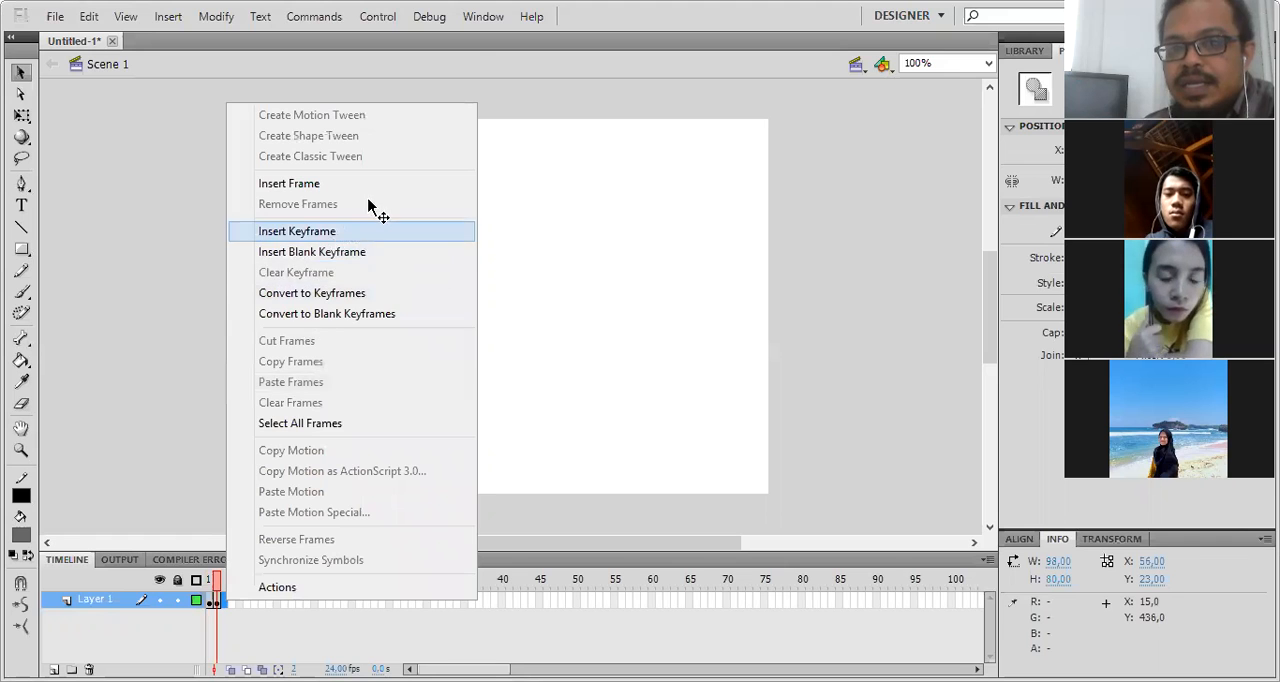
{"action": "left_click", "coordinate": [368, 230]}
{"action": "left_click_drag", "start_coordinate": [389, 203], "coordinate": [391, 203]}
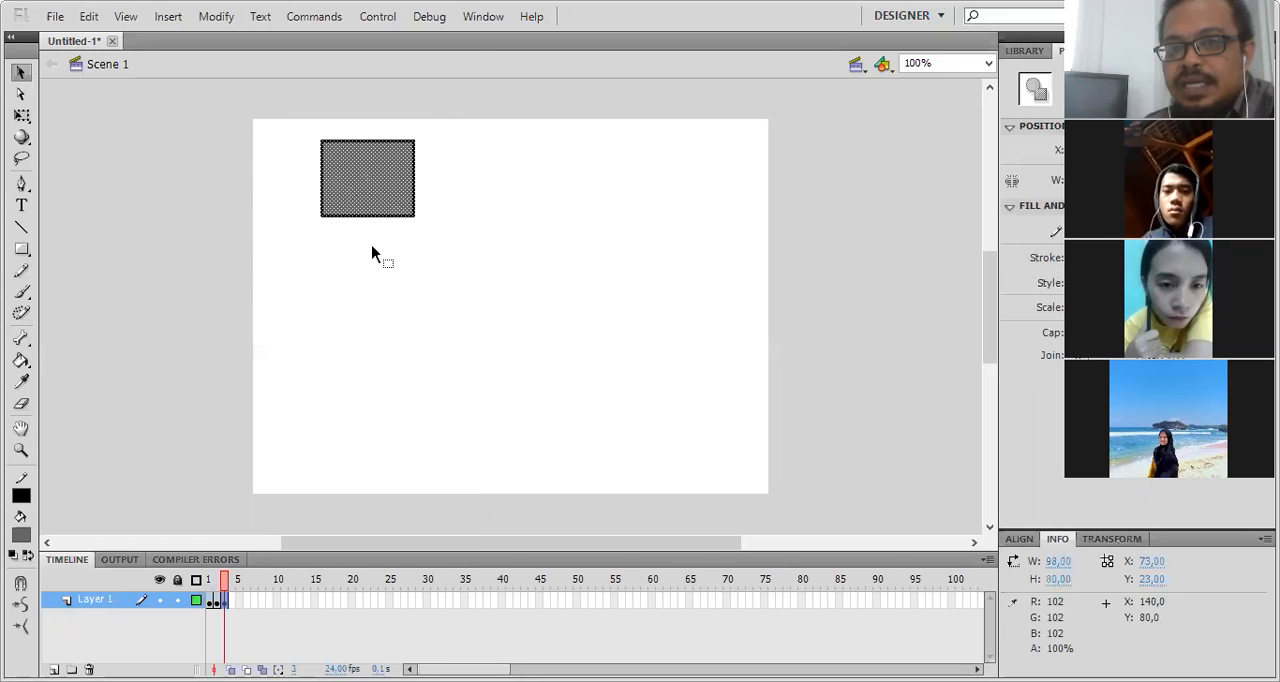
{"action": "right_click", "coordinate": [233, 603]}
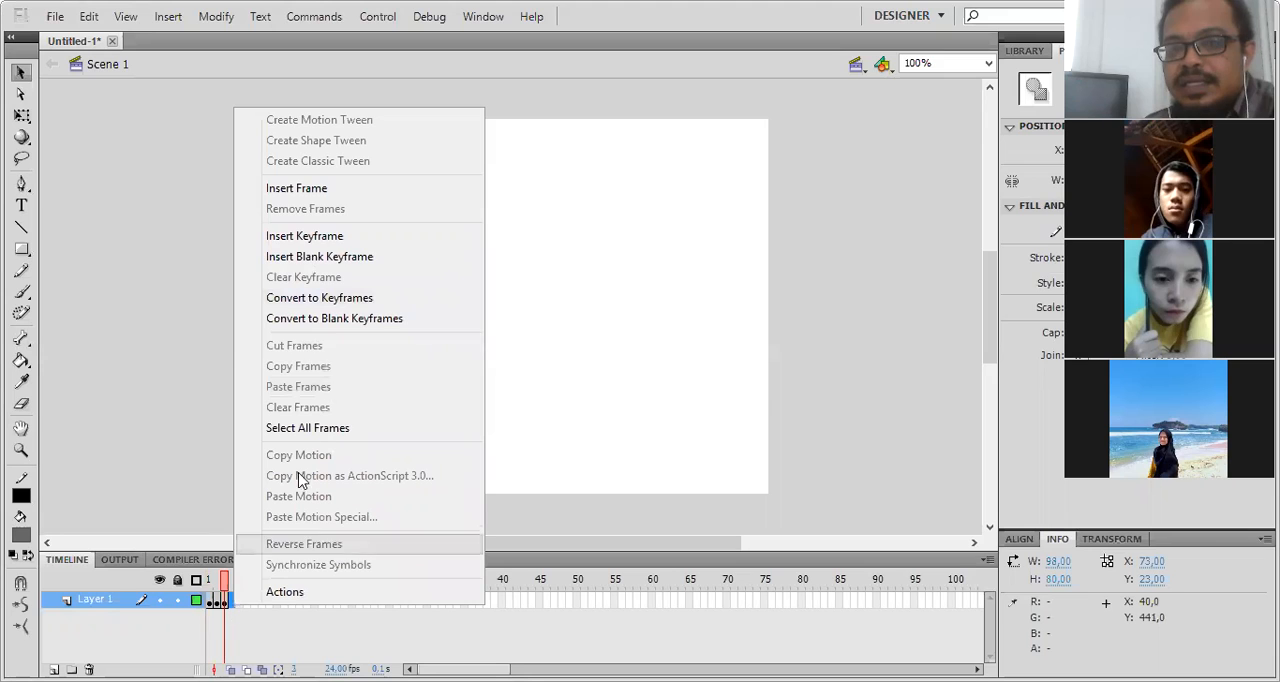
{"action": "left_click", "coordinate": [337, 240]}
{"action": "left_click_drag", "start_coordinate": [385, 197], "coordinate": [398, 199]}
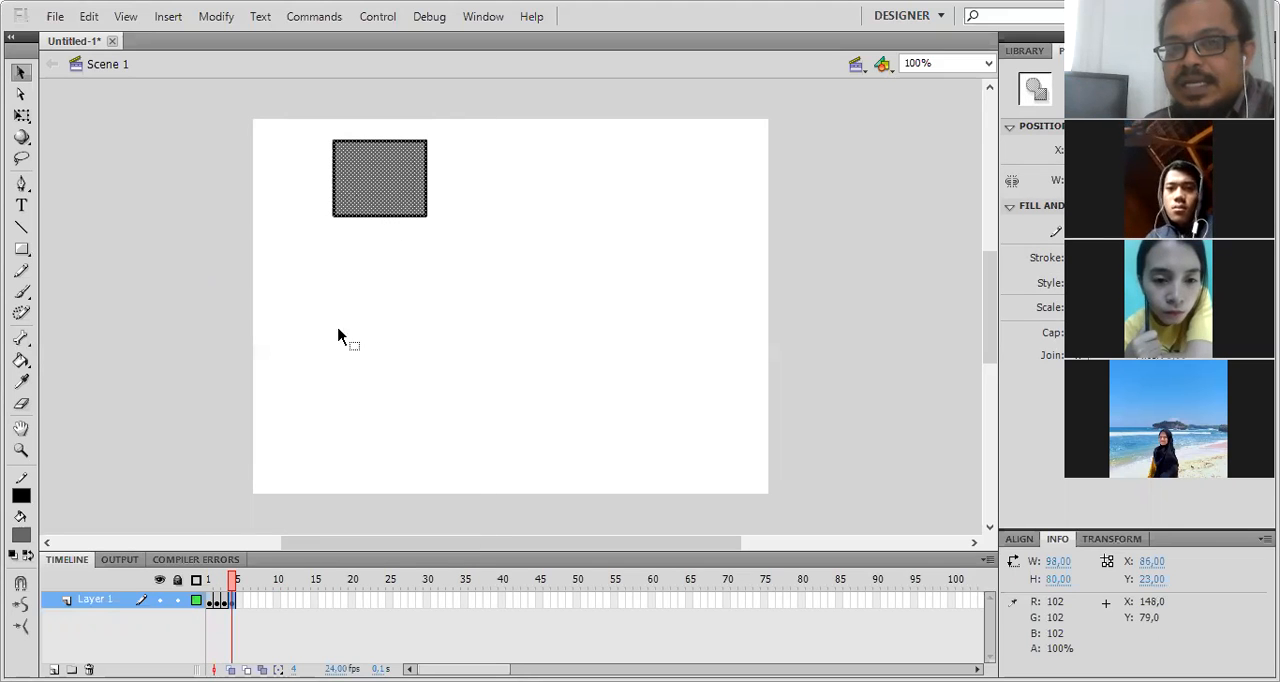
- Add keyframes at frames 5 and 6, shifting the rectangle right to about X 102 and then slightly farther
{"action": "right_click", "coordinate": [241, 598]}
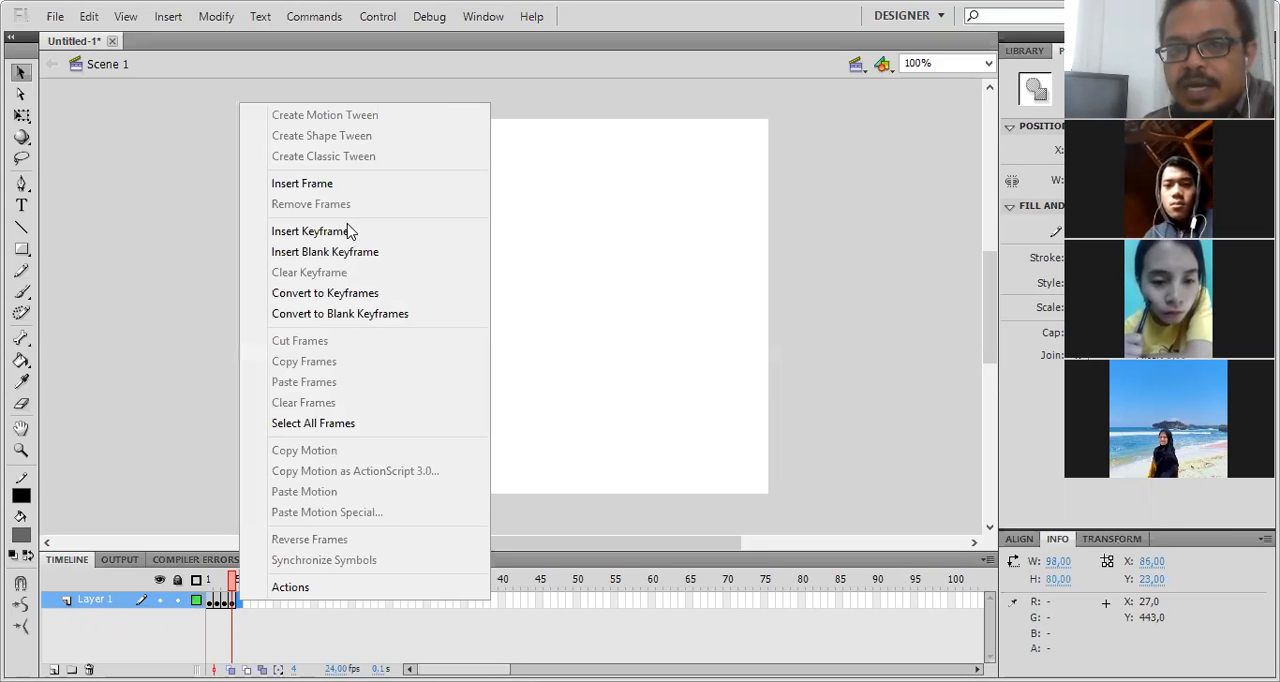
{"action": "left_click", "coordinate": [340, 232]}
{"action": "left_click_drag", "start_coordinate": [399, 197], "coordinate": [414, 197]}
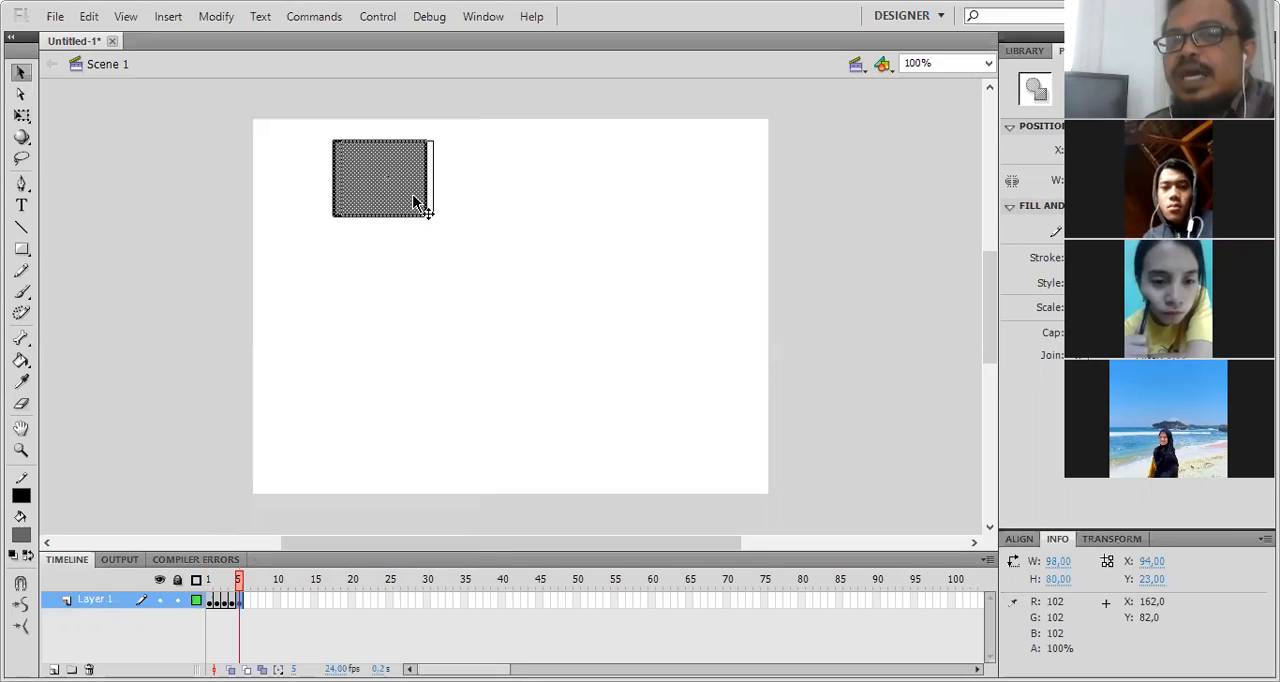
{"action": "right_click", "coordinate": [247, 601]}
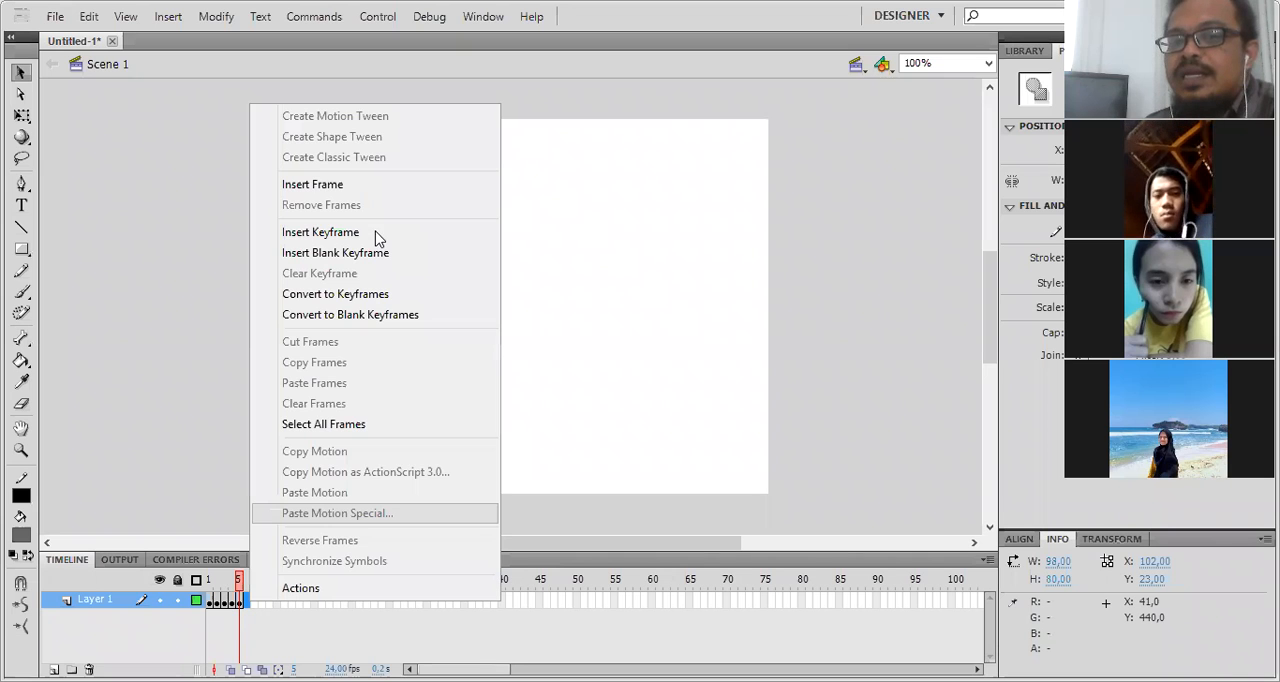
{"action": "left_click", "coordinate": [386, 232]}
{"action": "left_click_drag", "start_coordinate": [411, 197], "coordinate": [424, 197]}
- Scrub the playhead back and forth between frames 1 and 6 to examine how the rectangle moves
{"action": "left_click", "coordinate": [216, 582]}
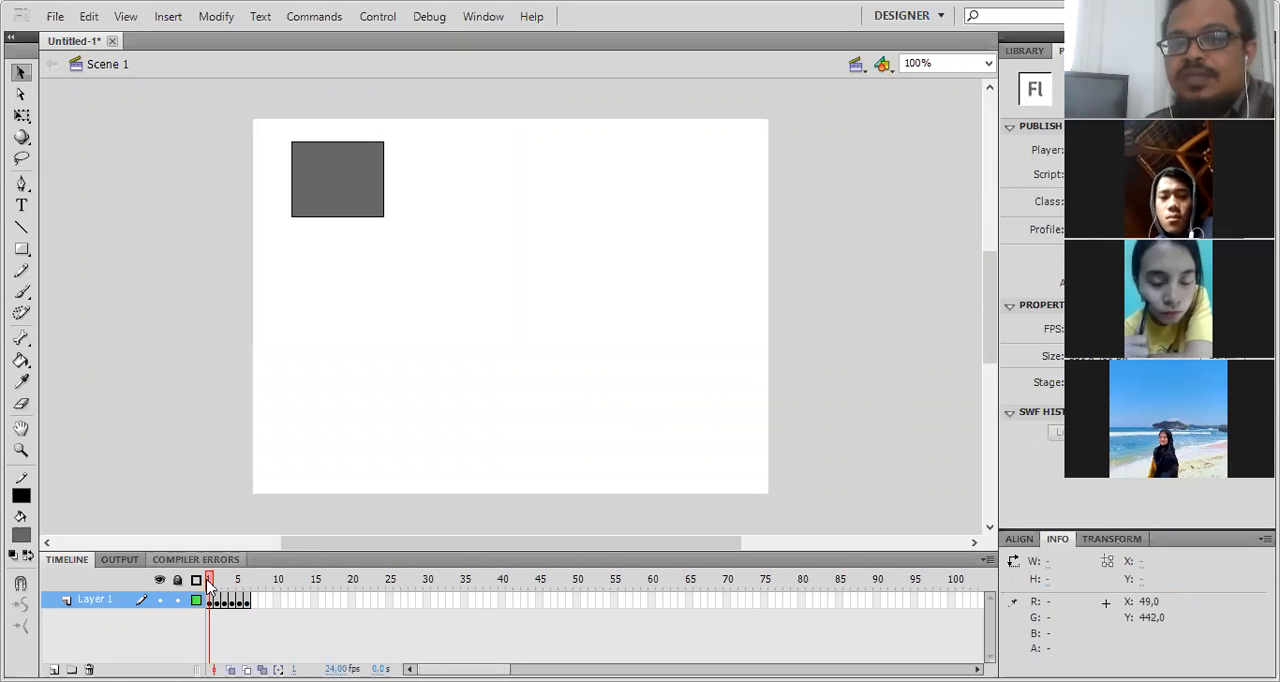
{"action": "left_click", "coordinate": [240, 584]}
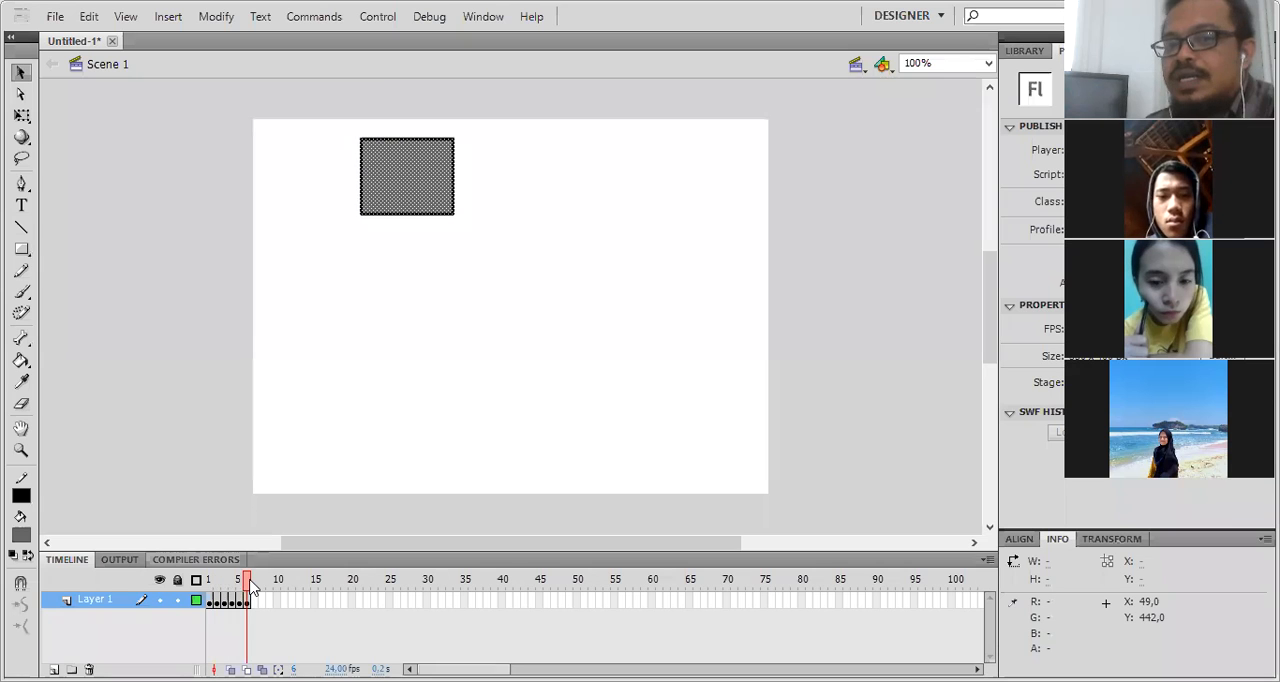
{"action": "left_click", "coordinate": [217, 581]}
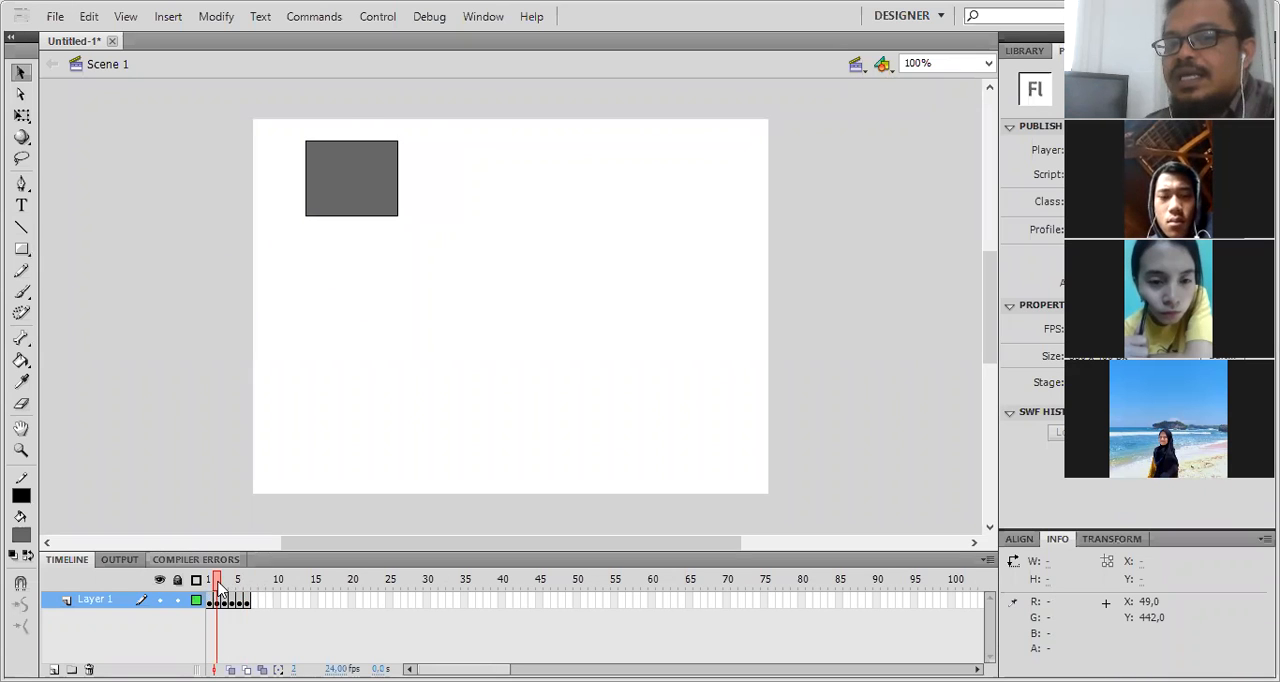
{"action": "left_click", "coordinate": [204, 580]}
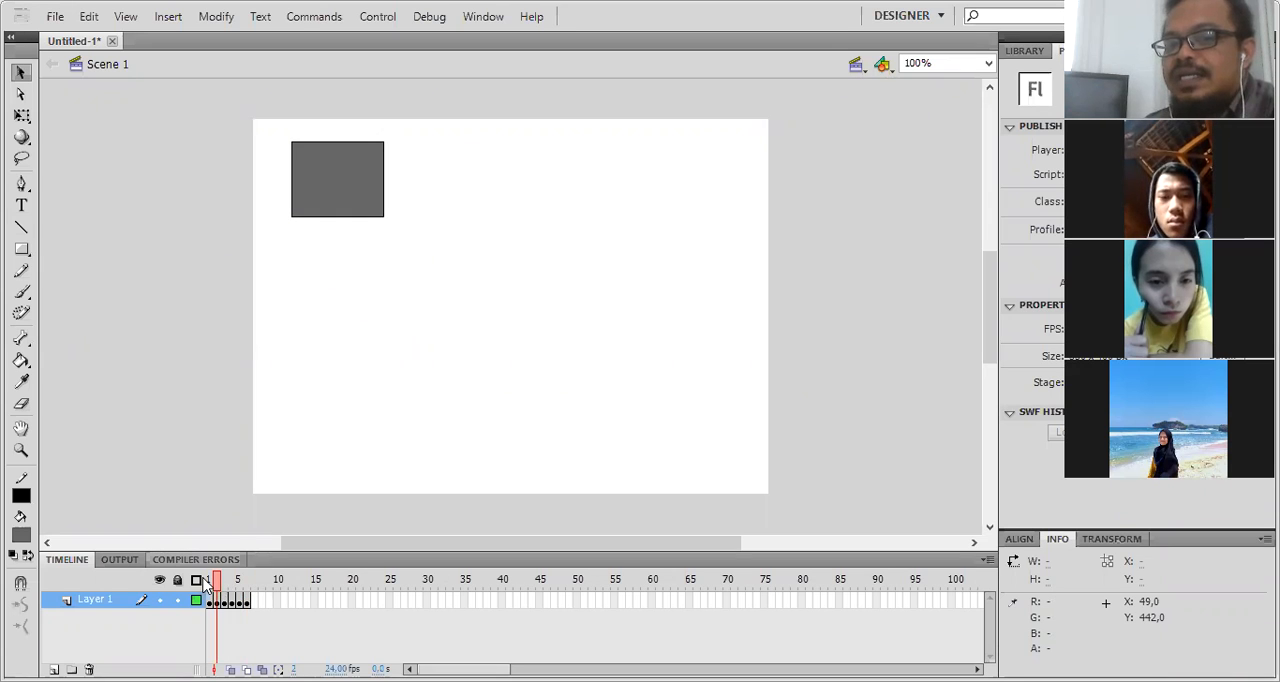
{"action": "left_click", "coordinate": [277, 580]}
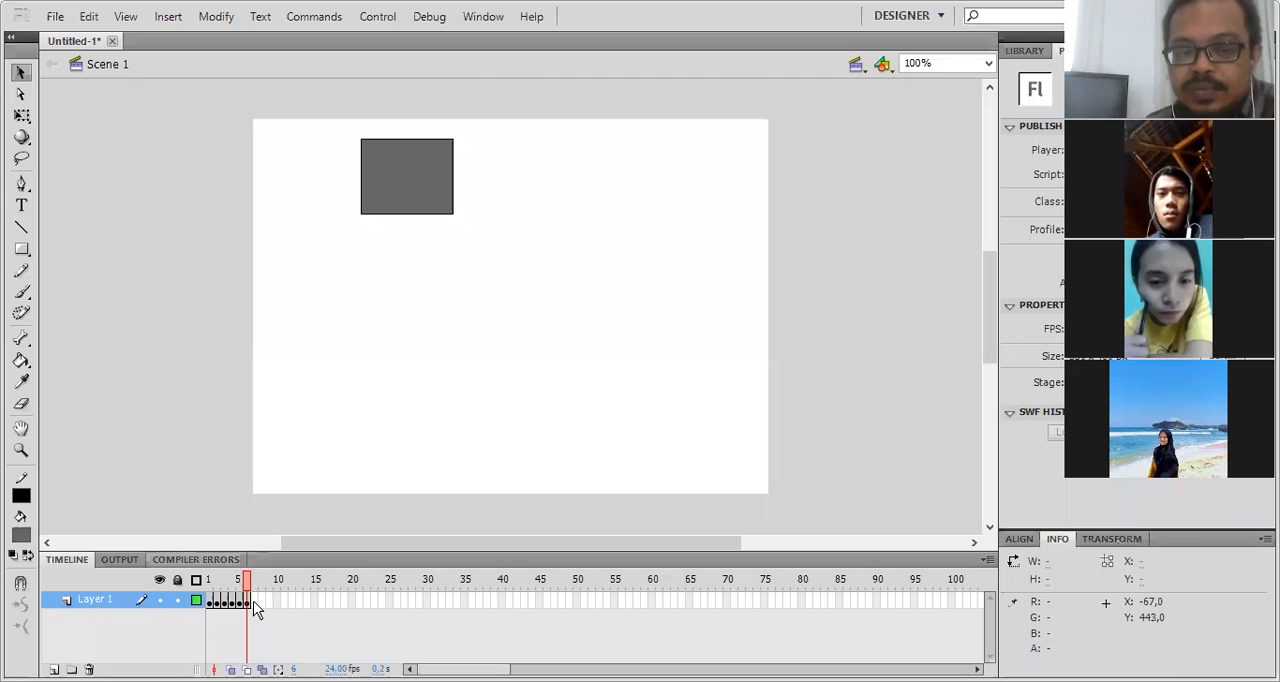
{"action": "left_click", "coordinate": [203, 600]}
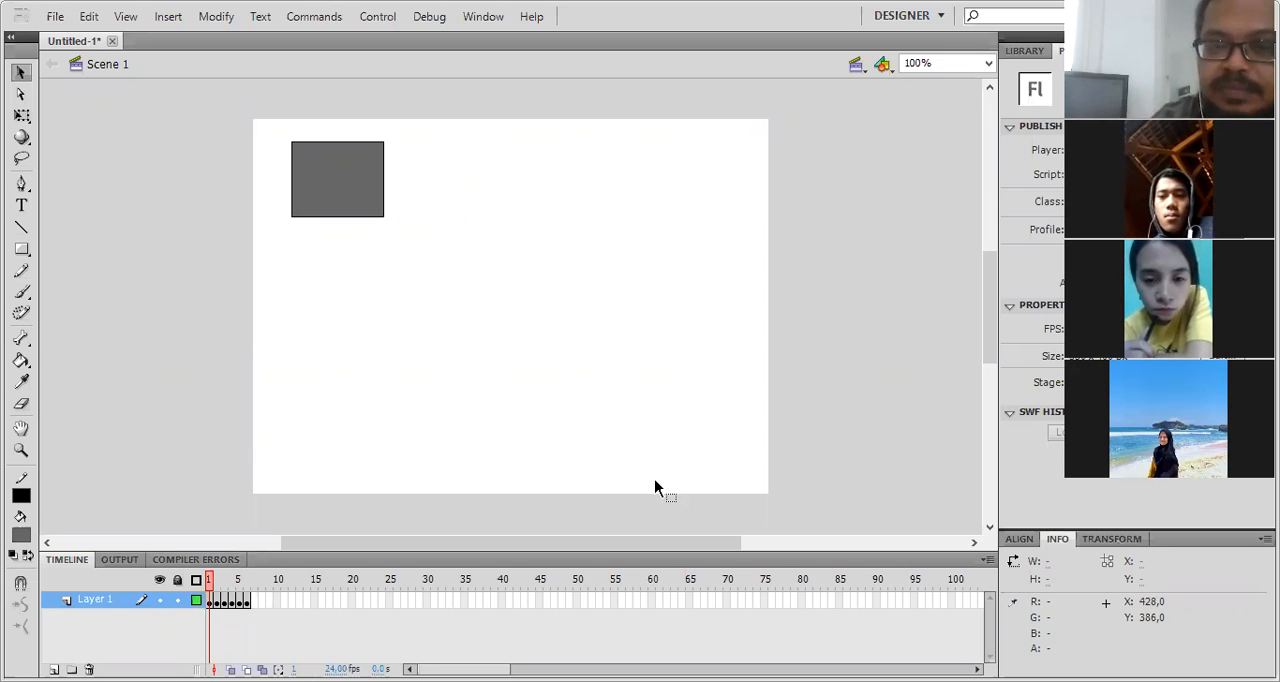
- Test the movie in the preview player, close it, and scrub through the keyframes up to frame 6 again
{"action": "key", "text": "ctrl+Return"}
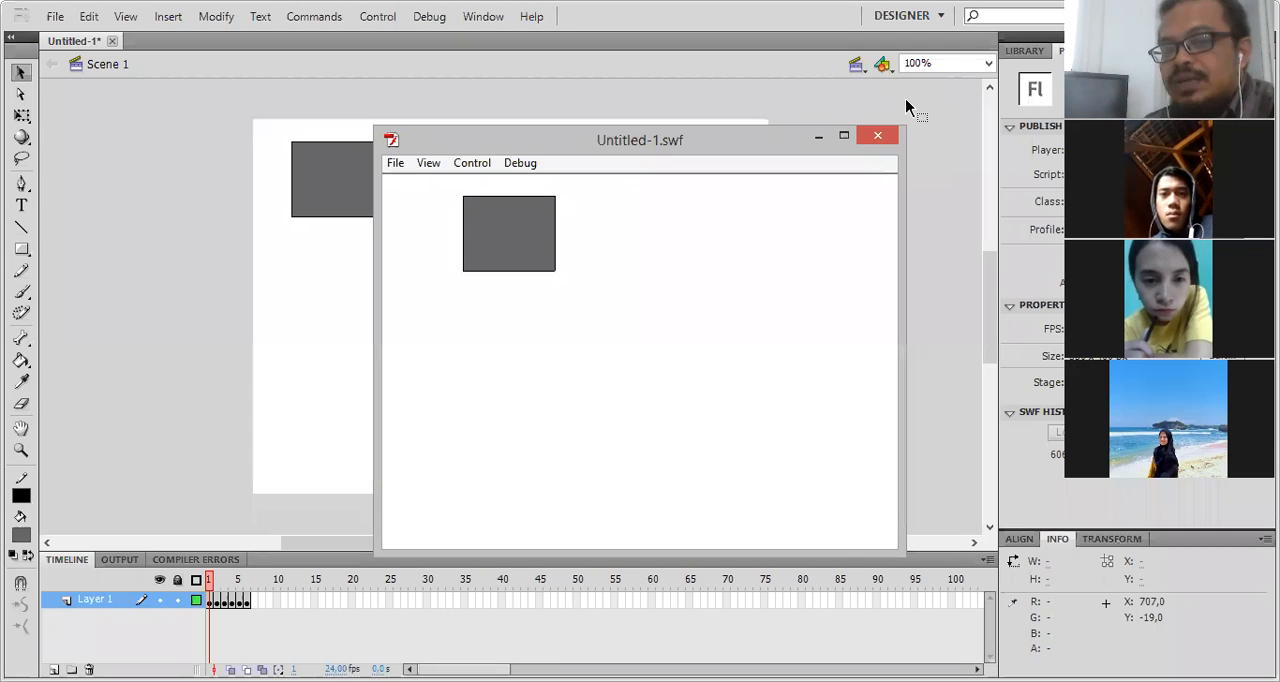
{"action": "left_click", "coordinate": [877, 135]}
{"action": "left_click", "coordinate": [216, 582]}
{"action": "left_click_drag", "start_coordinate": [233, 588], "coordinate": [267, 595]}
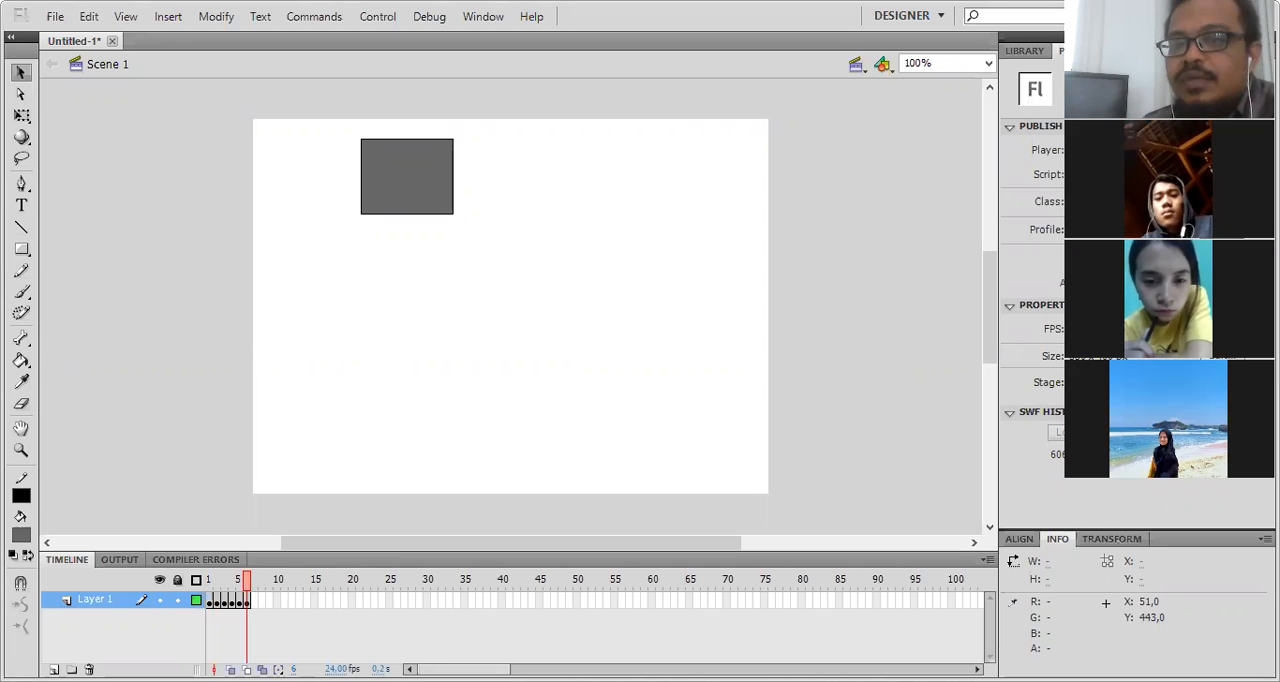
- Set the document's frame rate to 15 fps in the document settings
{"action": "key", "text": "ctrl+j"}
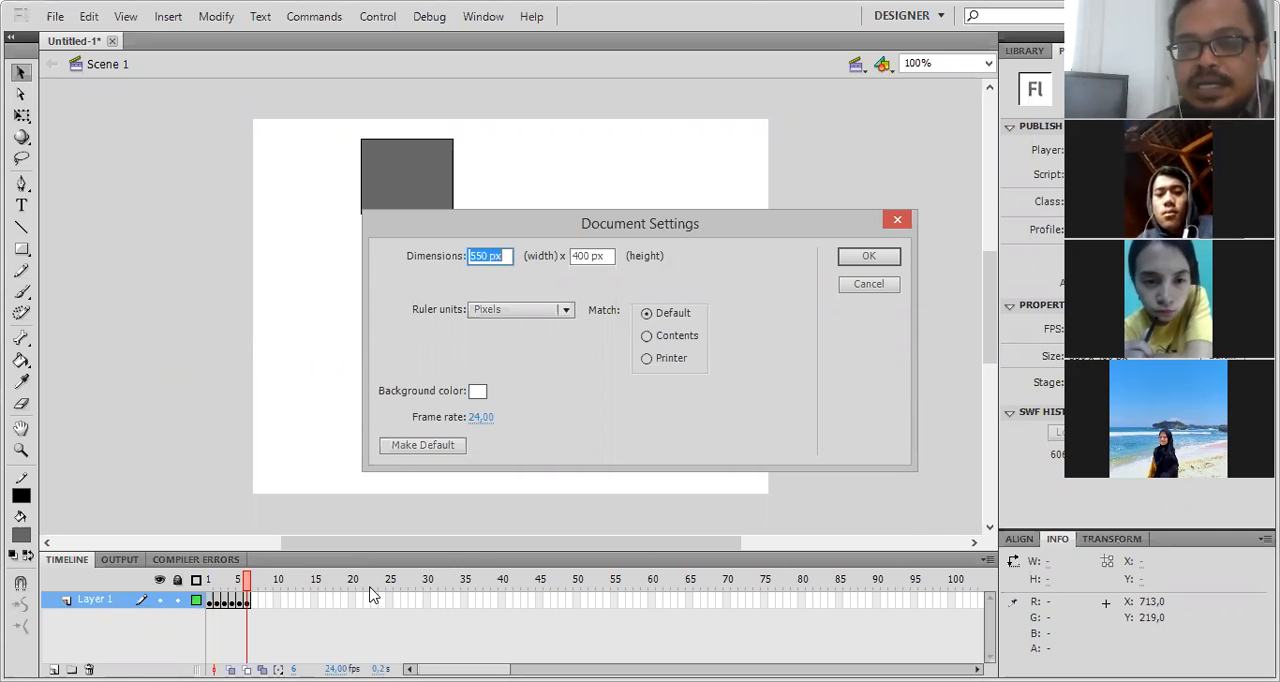
{"action": "left_click", "coordinate": [479, 417]}
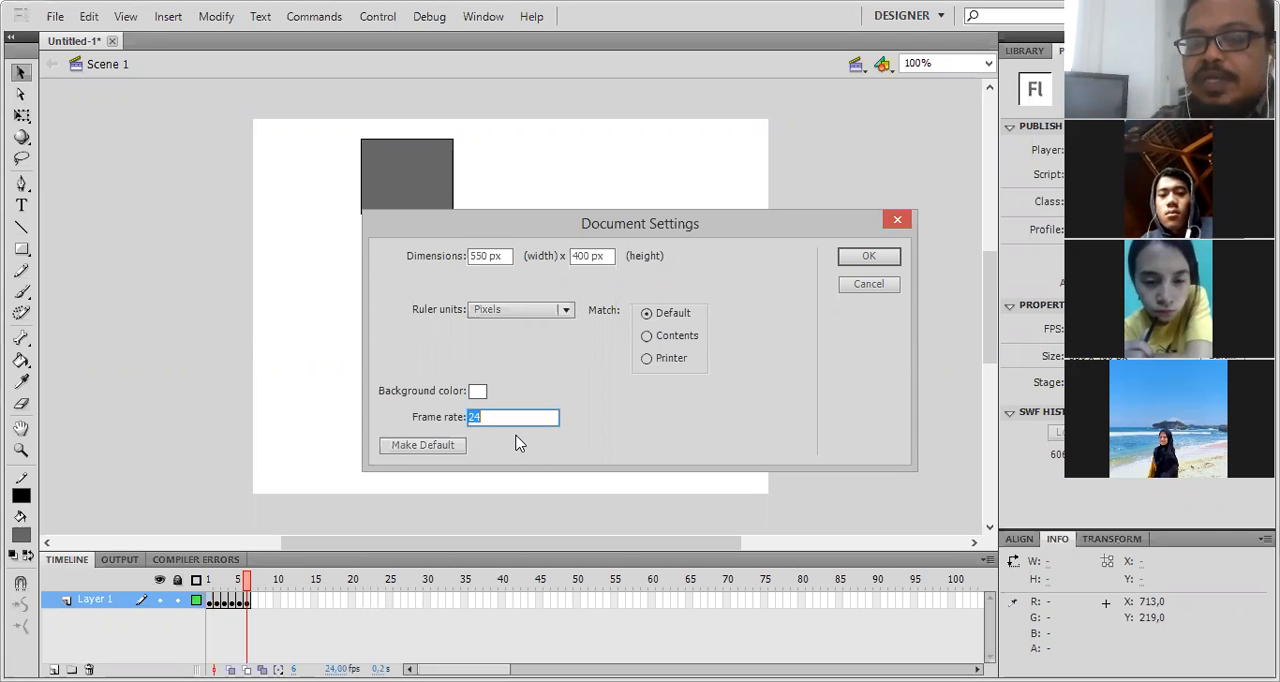
{"action": "type", "text": "60"}
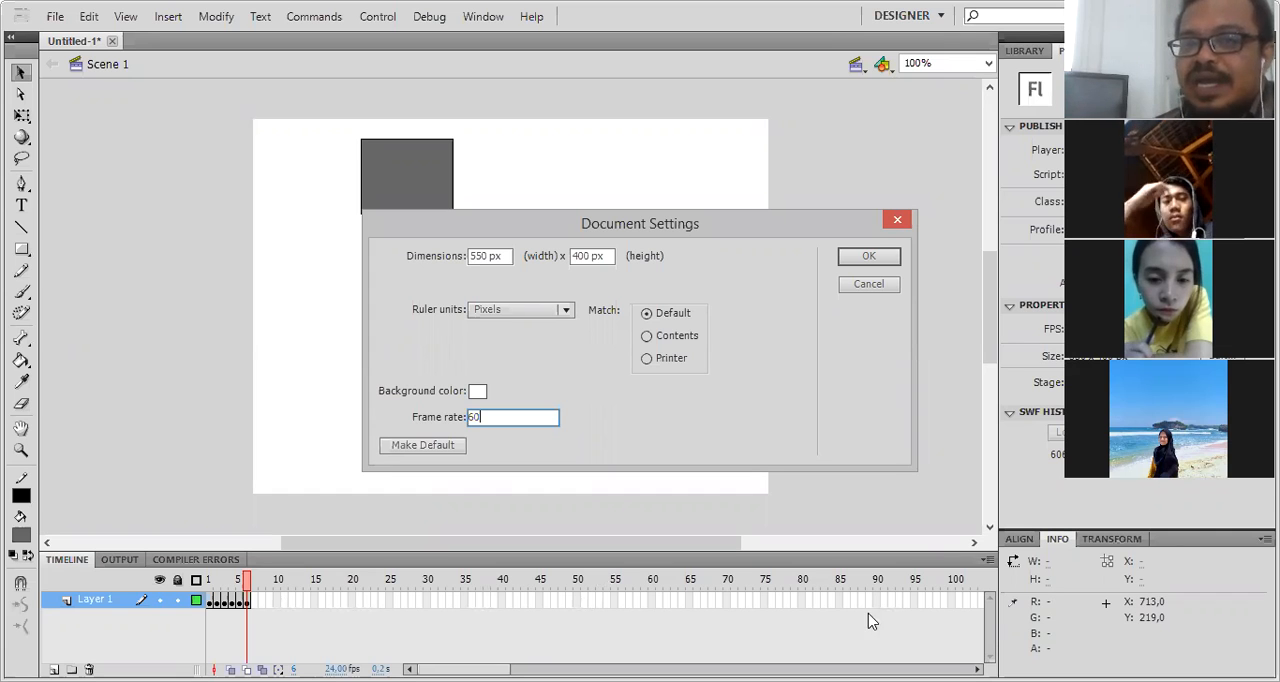
{"action": "double_click", "coordinate": [474, 418]}
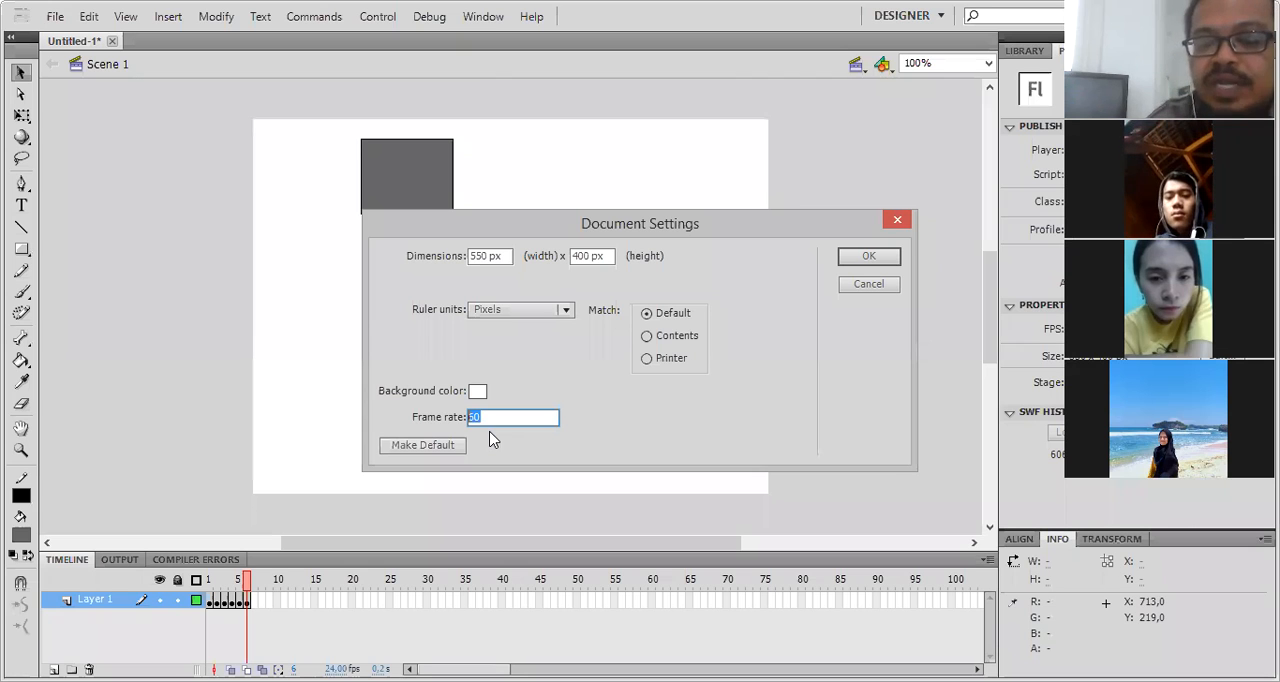
{"action": "type", "text": "1"}
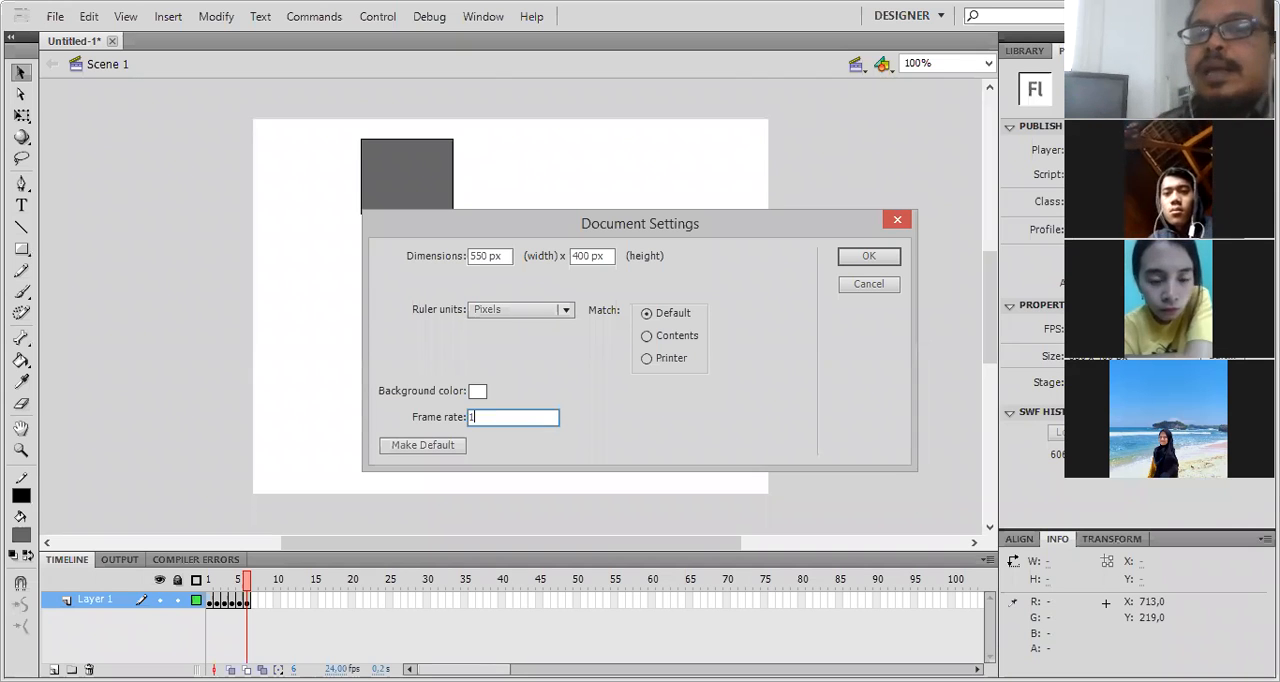
{"action": "type", "text": "5"}
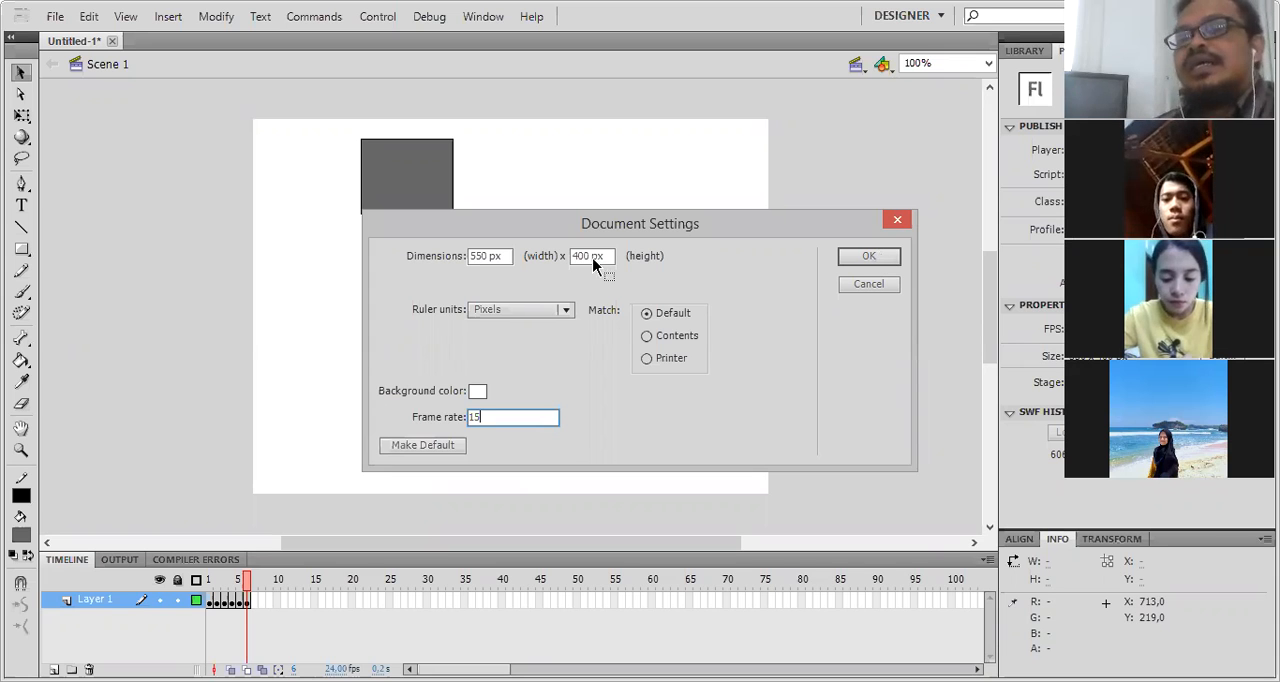
{"action": "key", "text": "Return"}
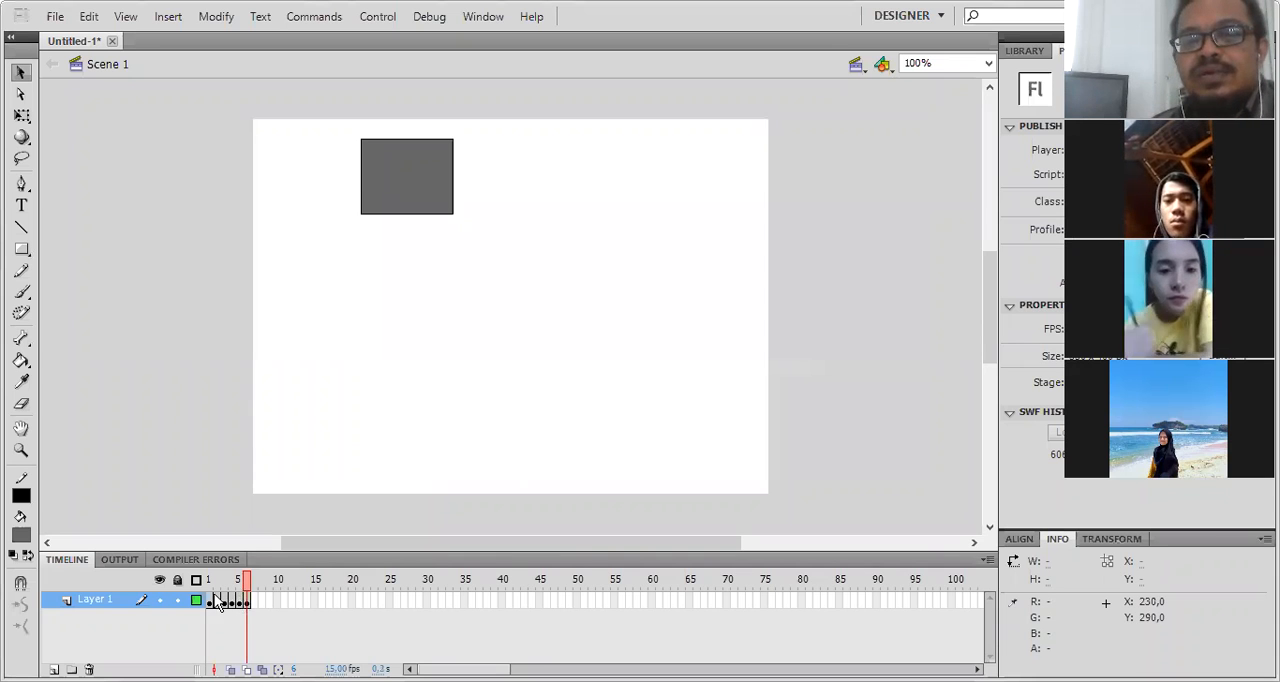
- Remove frames 2 through 6 from Layer 1 and delete the rectangle remaining in frame 1
{"action": "left_click_drag", "start_coordinate": [218, 601], "coordinate": [247, 600]}
{"action": "right_click", "coordinate": [217, 600]}
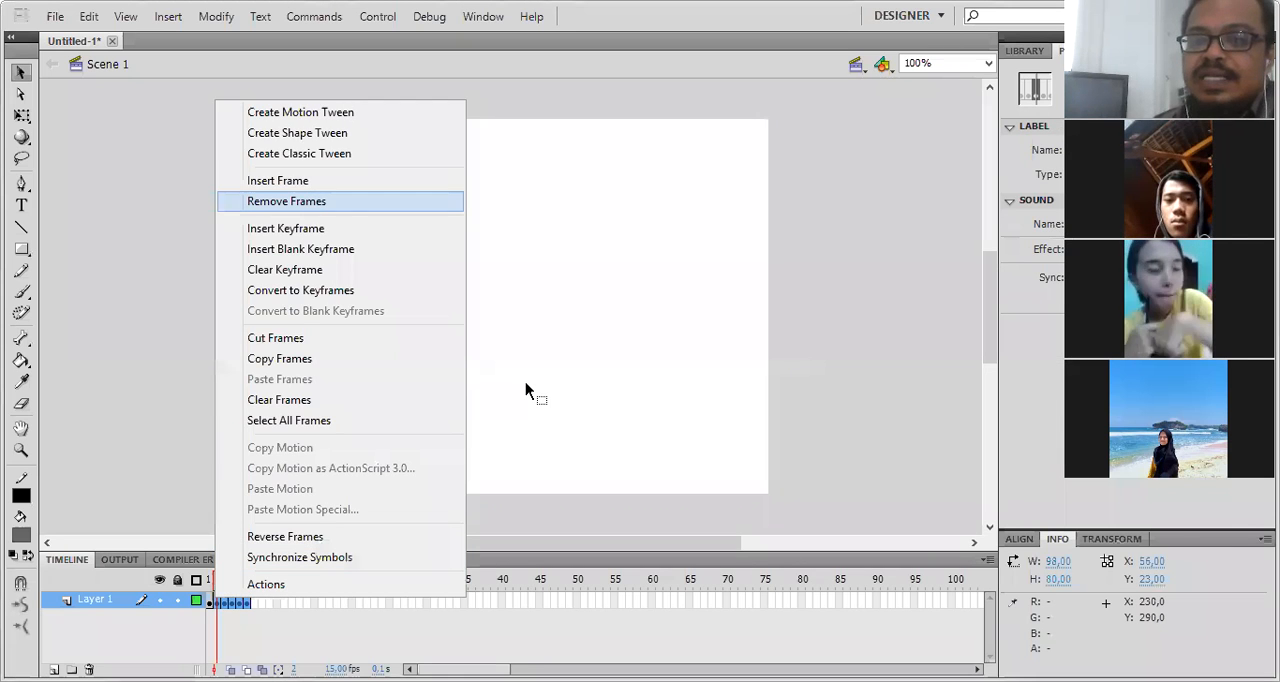
{"action": "left_click", "coordinate": [344, 205]}
{"action": "left_click", "coordinate": [344, 207]}
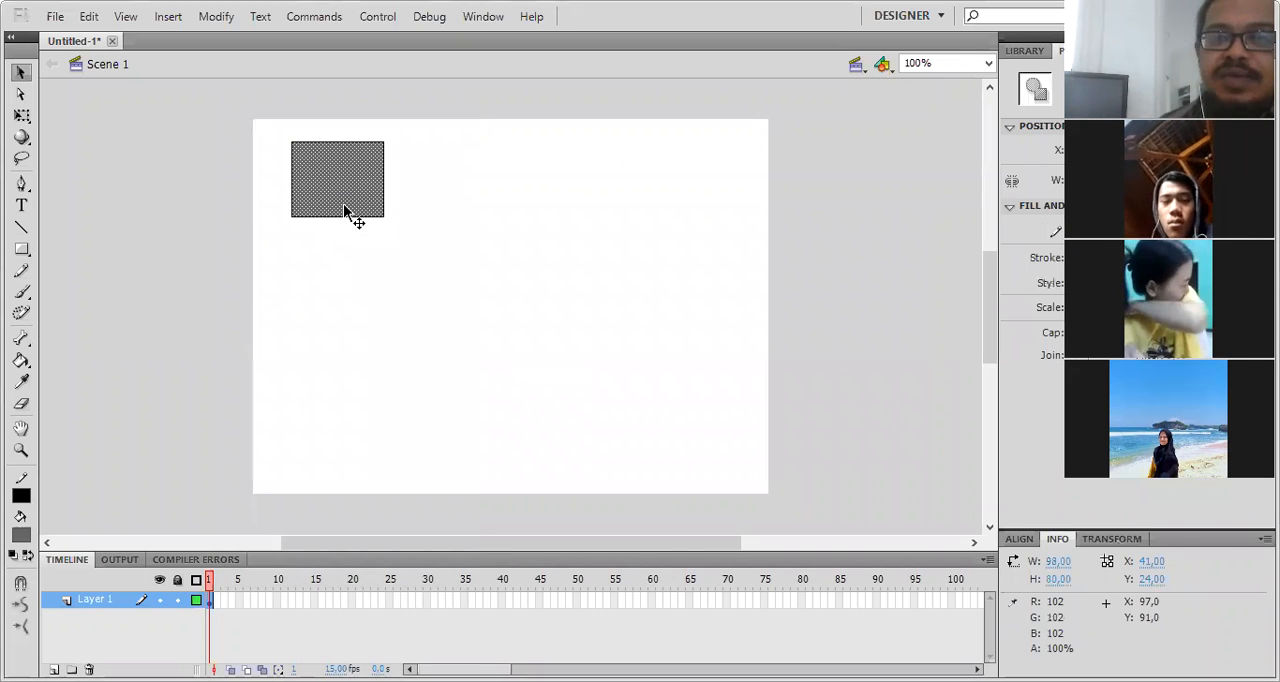
{"action": "key", "text": "Delete"}
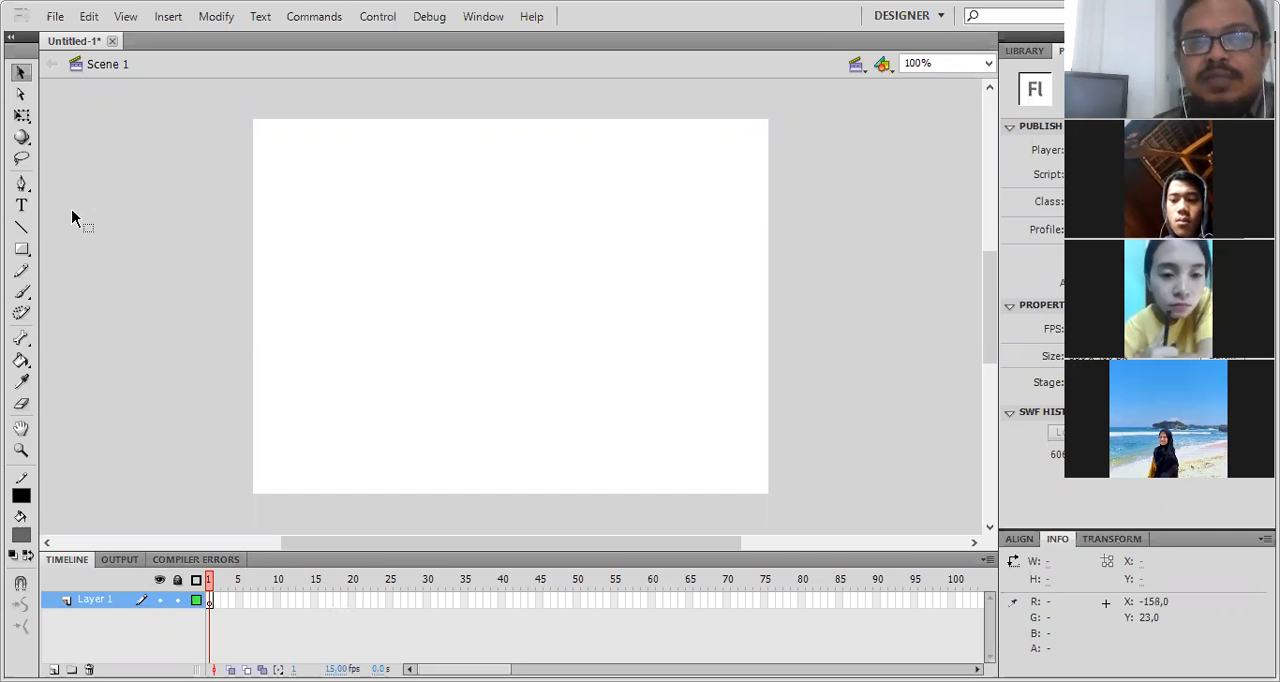
- Examine the available shape tools, switching between the Rectangle, Rectangle Primitive and Oval tools
{"action": "left_click", "coordinate": [22, 250]}
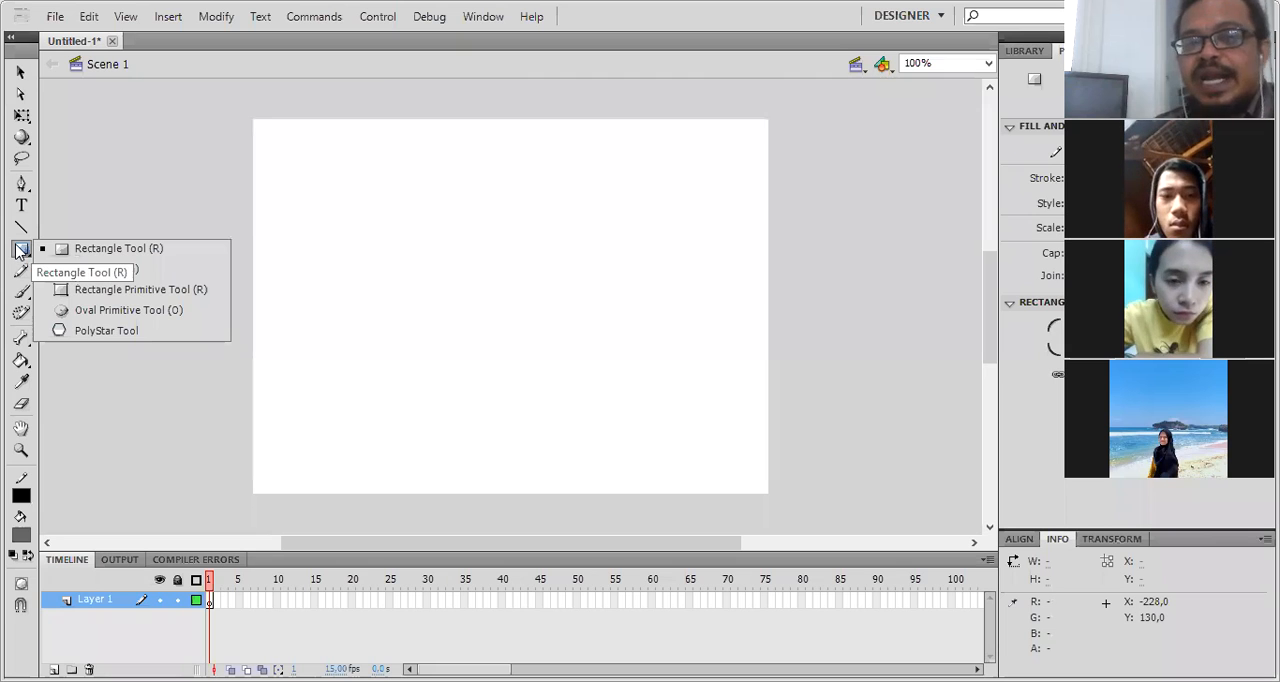
{"action": "key", "text": "r"}
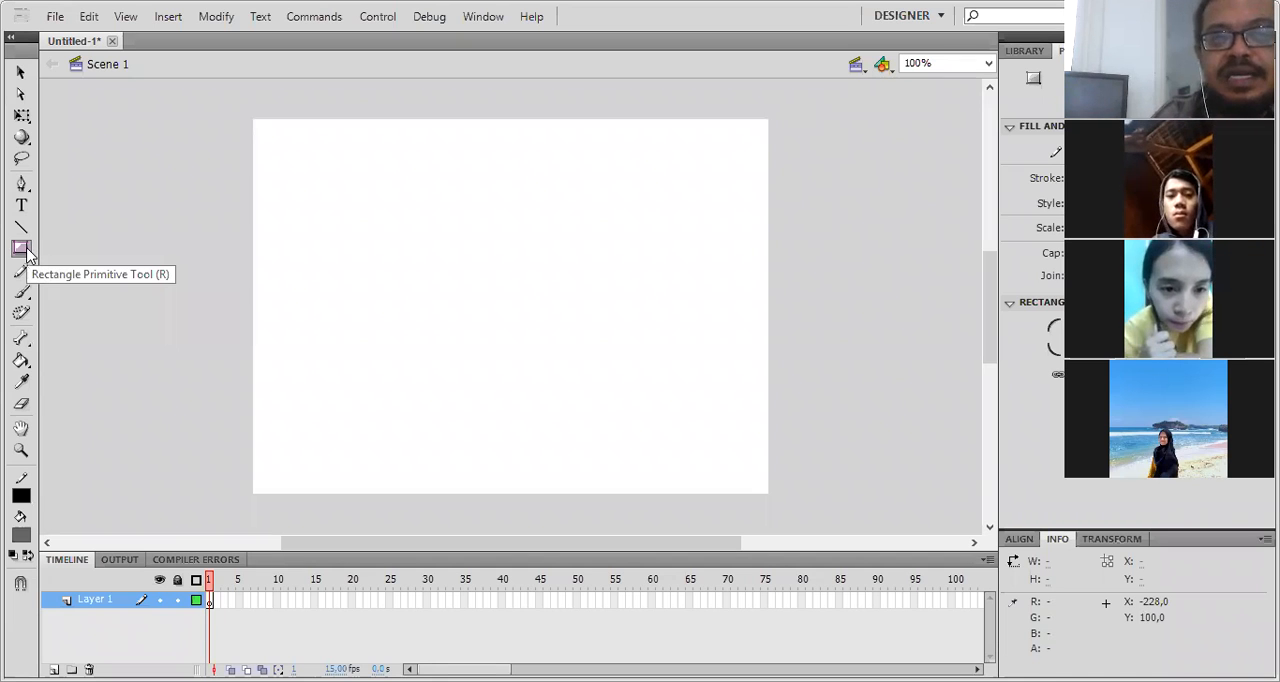
{"action": "key", "text": "r"}
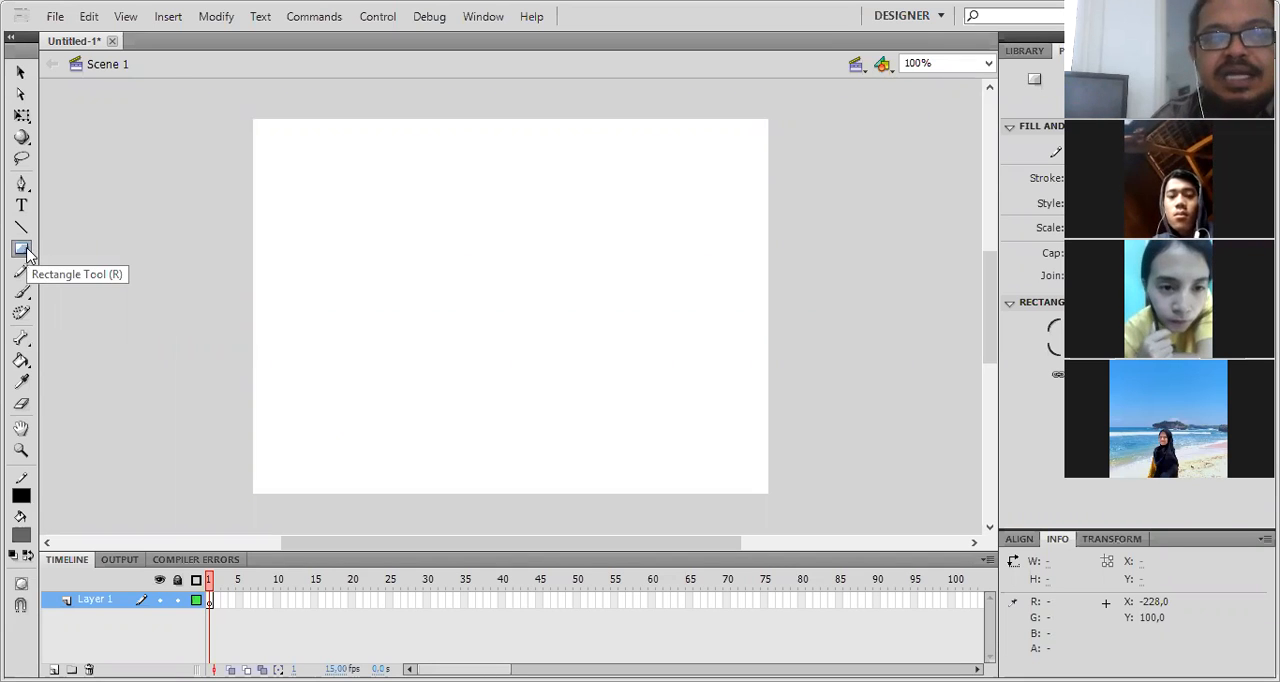
{"action": "key", "text": "r"}
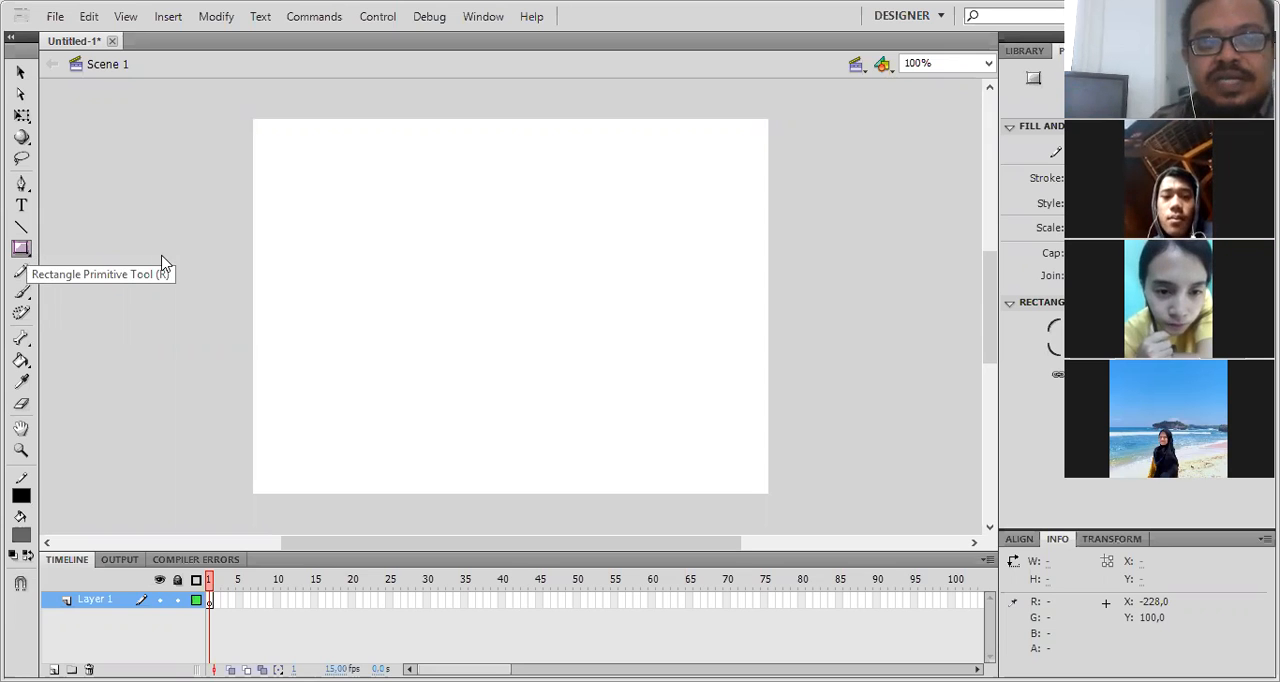
{"action": "left_click", "coordinate": [21, 248]}
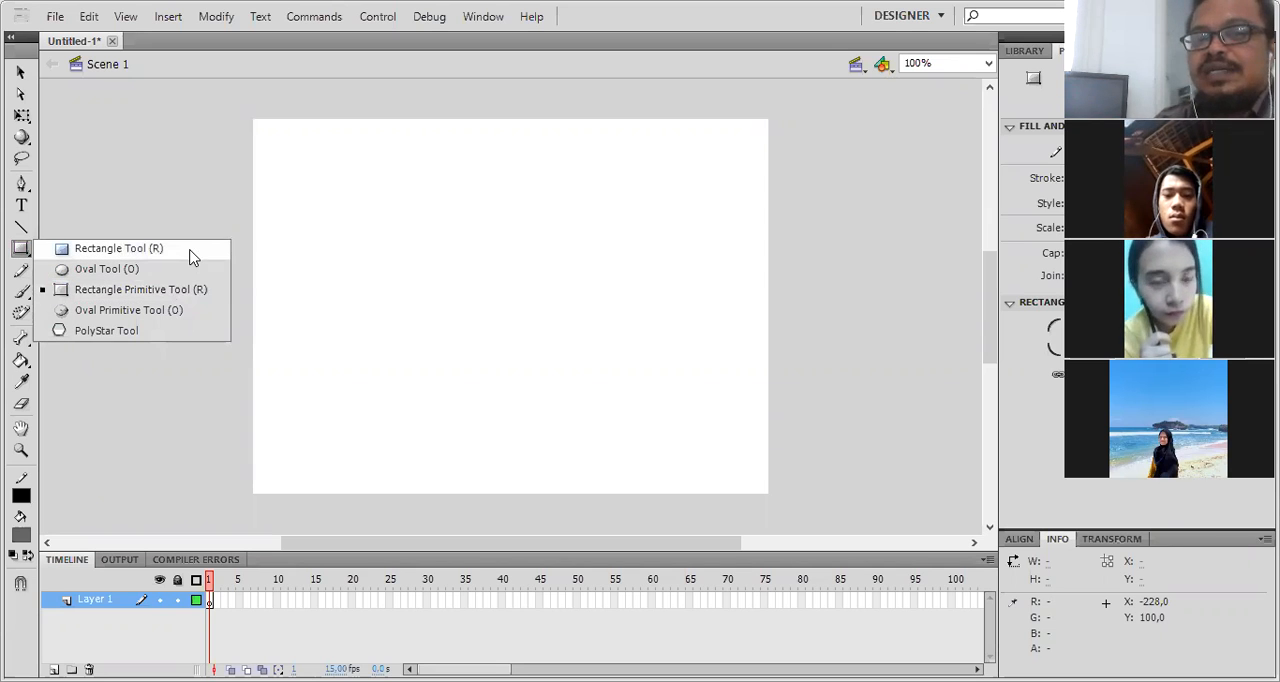
{"action": "left_click", "coordinate": [27, 266]}
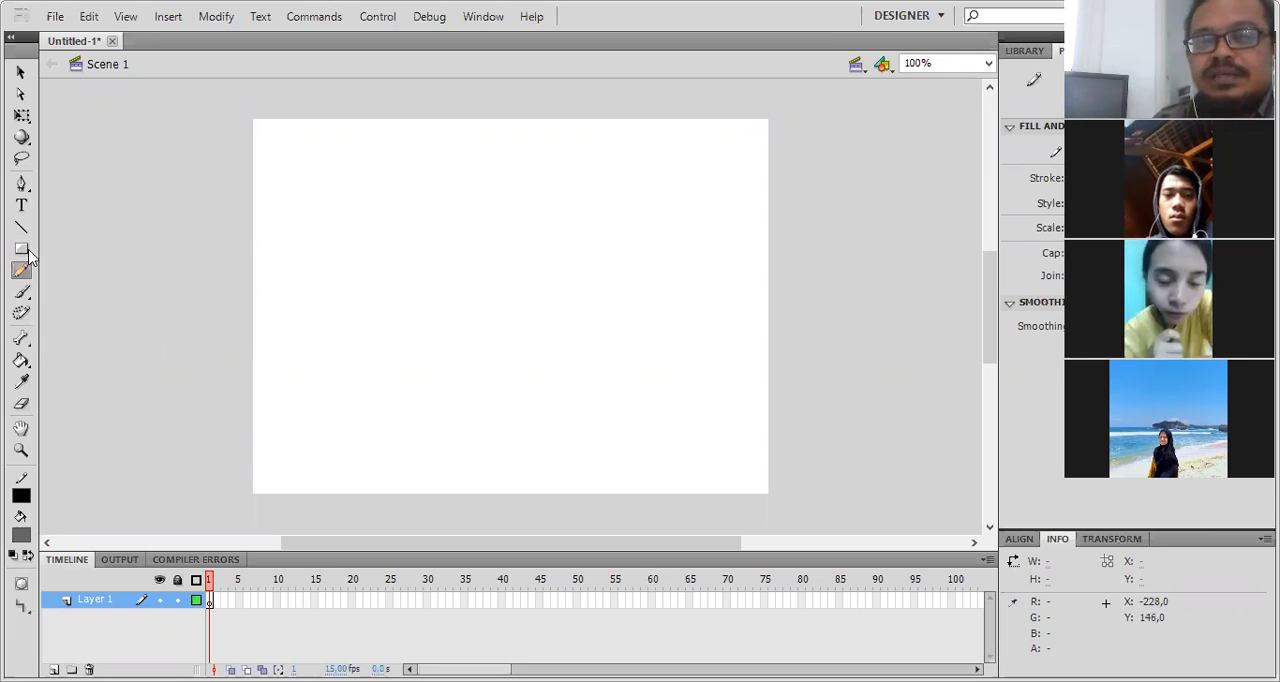
{"action": "key", "text": "r"}
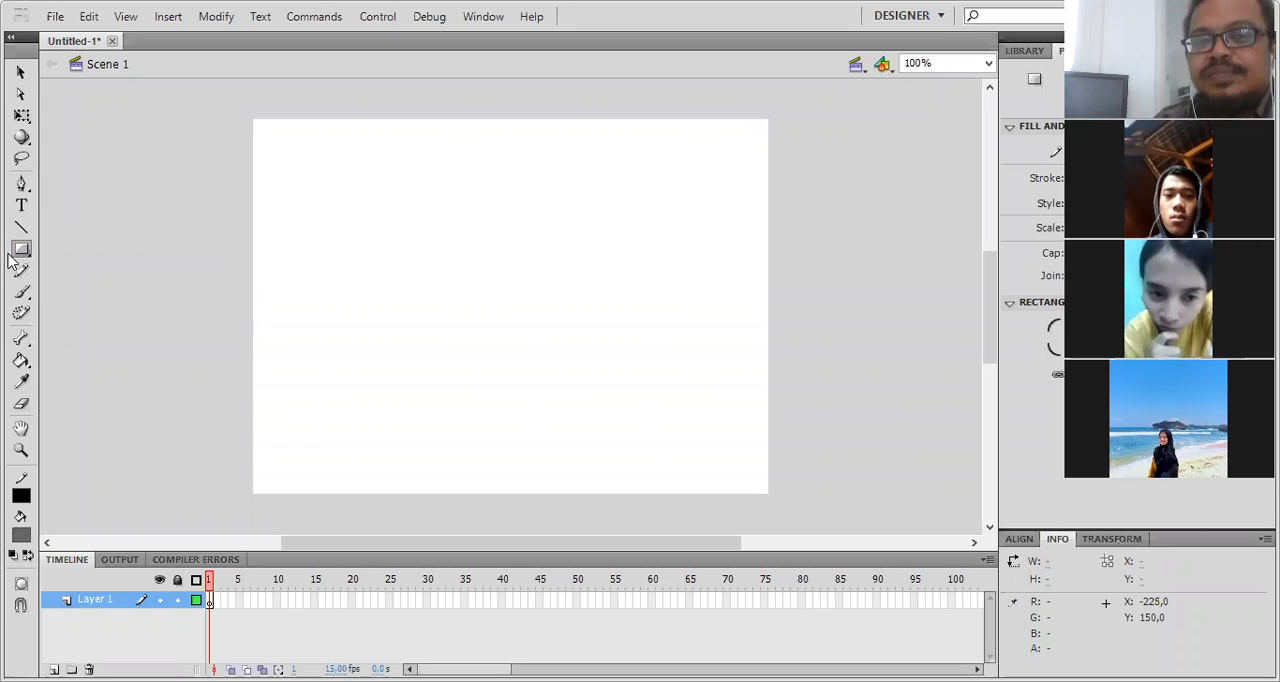
{"action": "left_click", "coordinate": [19, 252]}
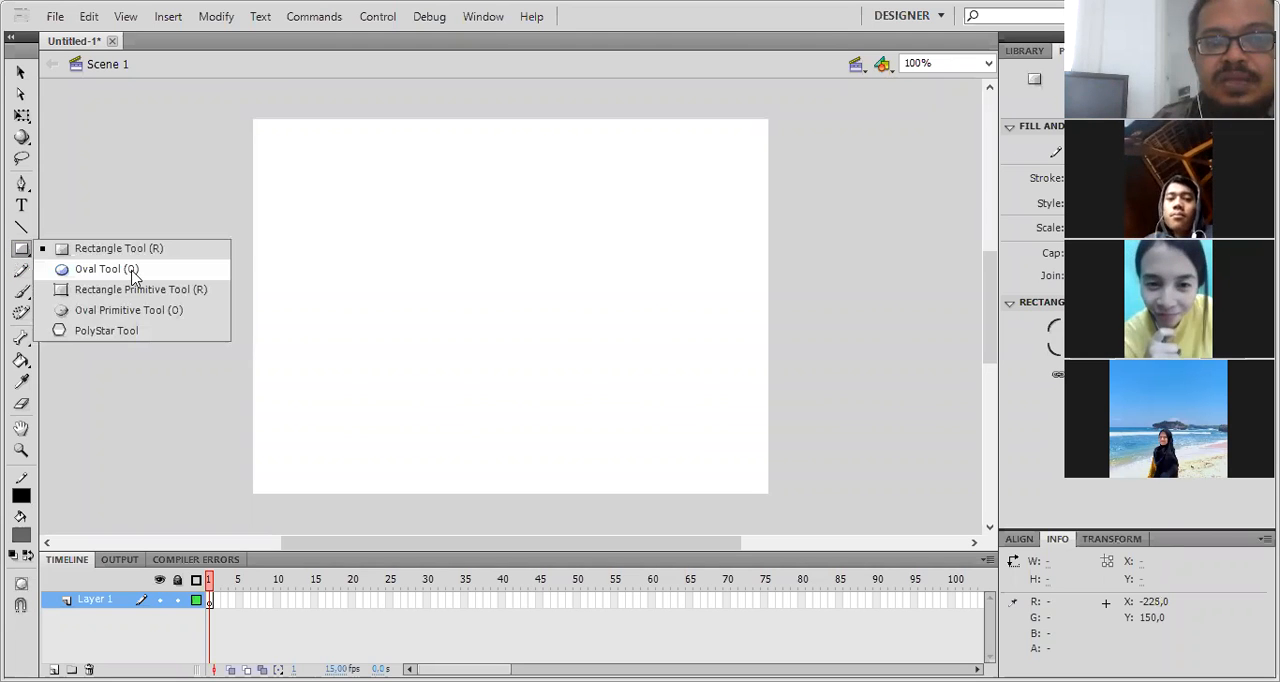
{"action": "left_click", "coordinate": [25, 250]}
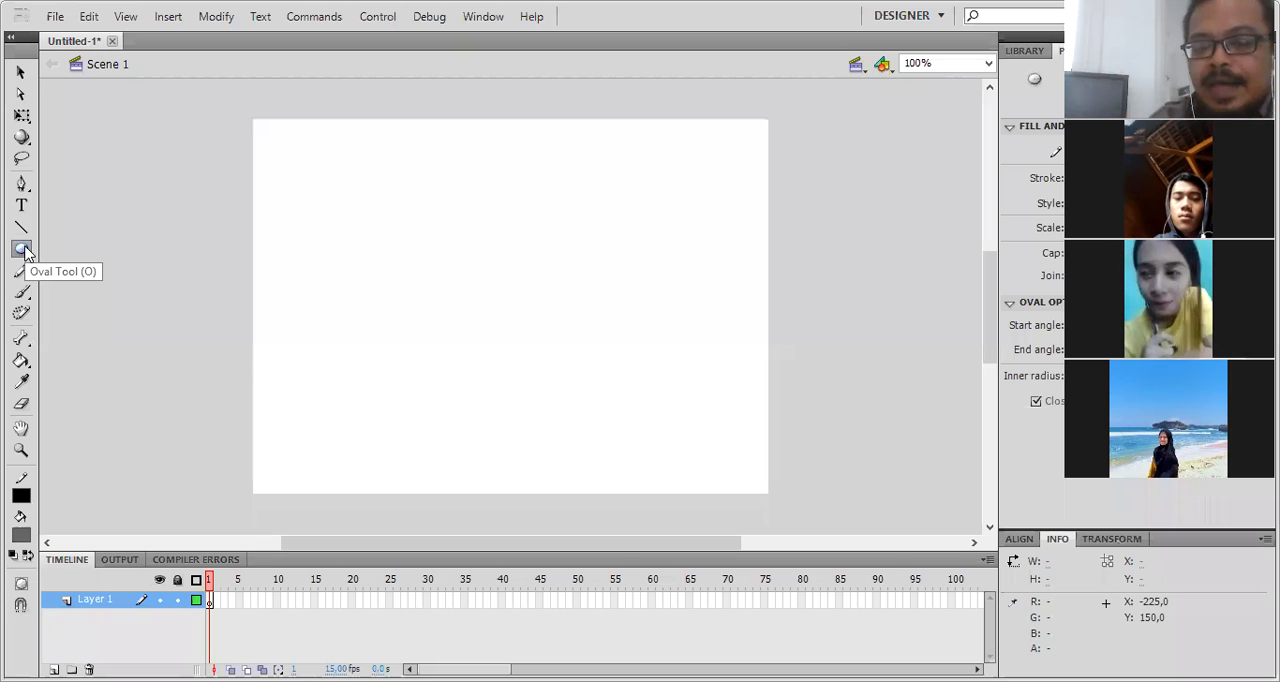
{"action": "key", "text": "r"}
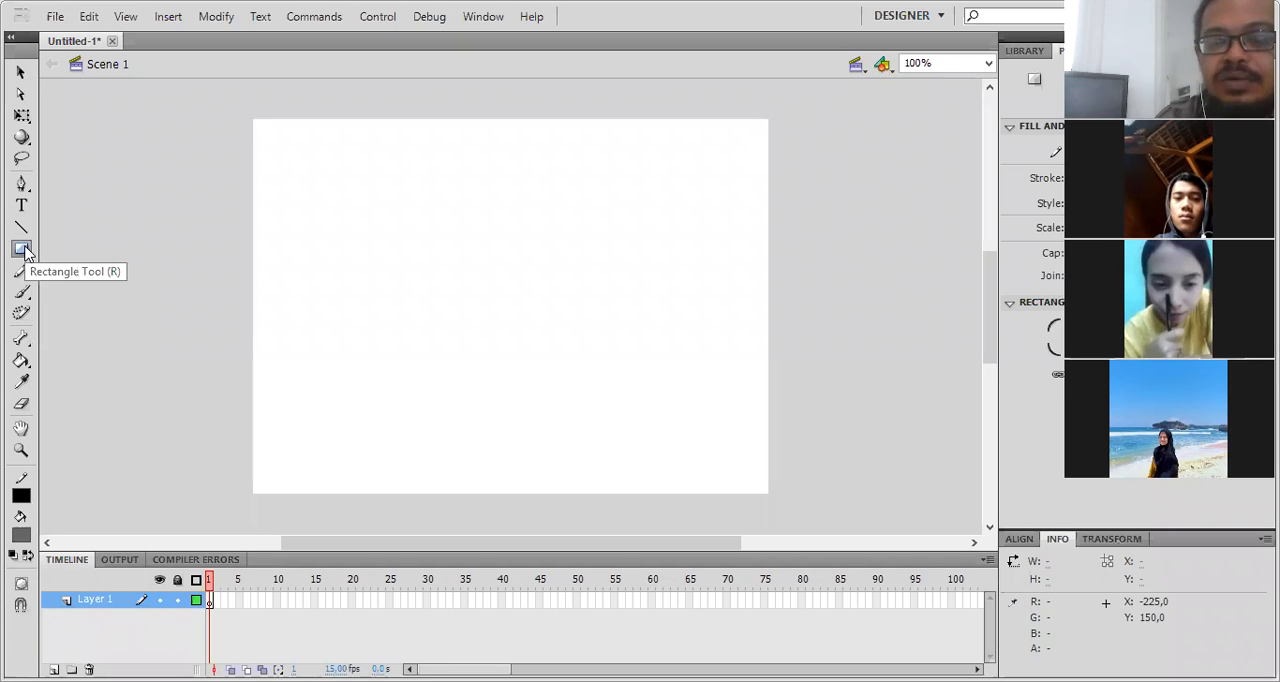
- Draw a circle about 123 by 119 px with the Oval tool near the stage's upper-left corner, and return to the Selection tool
{"action": "key", "text": "o"}
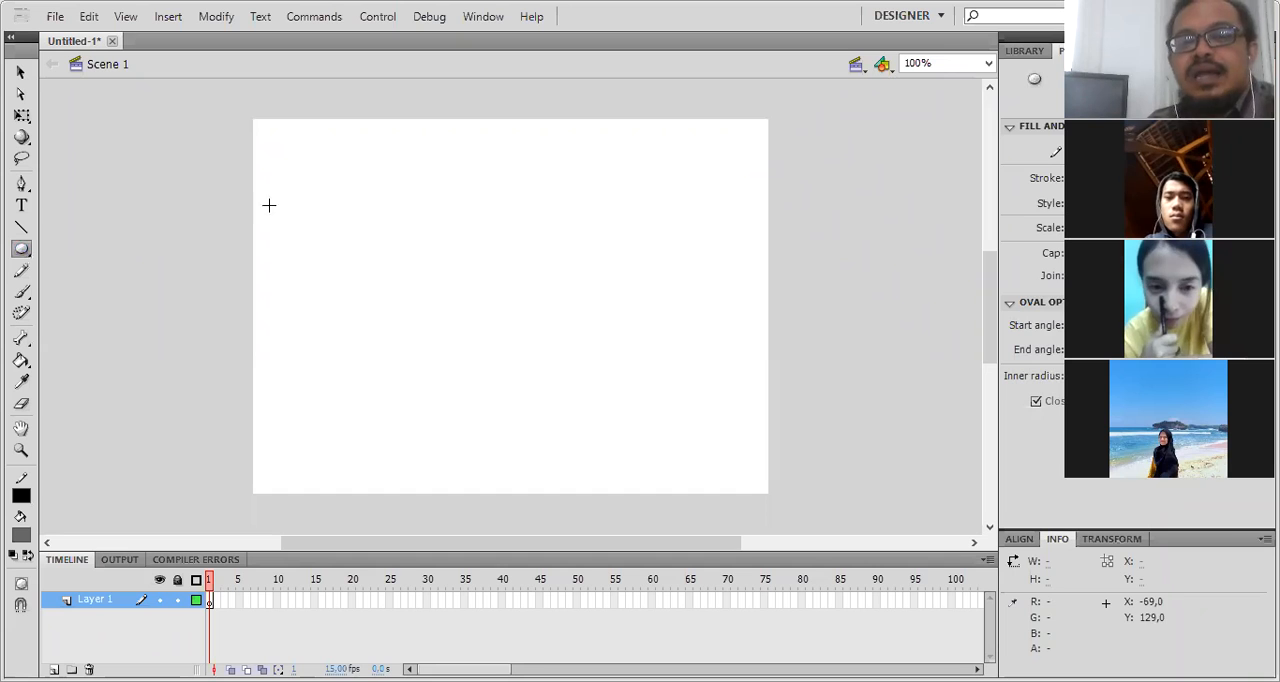
{"action": "mouse_move", "coordinate": [291, 148]}
{"action": "left_mouse_down"}
{"action": "mouse_move", "coordinate": [367, 239]}
{"action": "mouse_move", "coordinate": [405, 259]}
{"action": "left_mouse_up"}
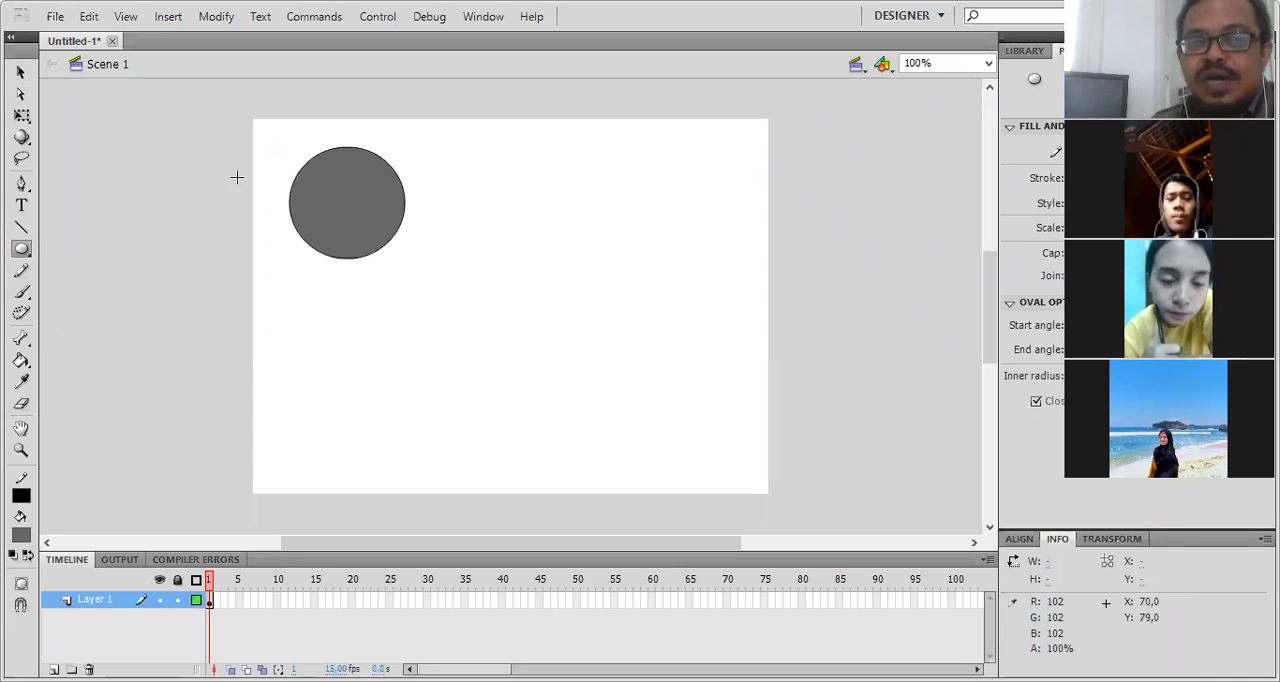
{"action": "left_click", "coordinate": [20, 74]}
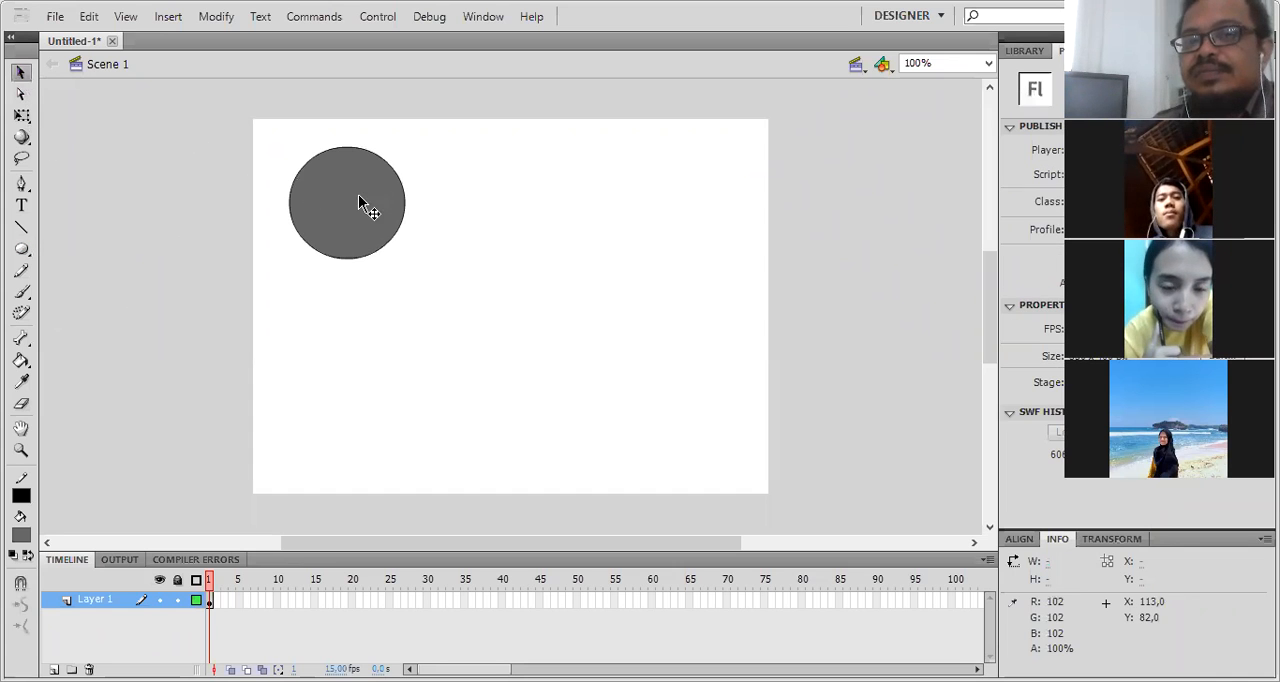
- Try moving only the circle's fill away from its outline to about X 147, Y 128, undo it and deselect the circle
{"action": "left_click", "coordinate": [341, 198]}
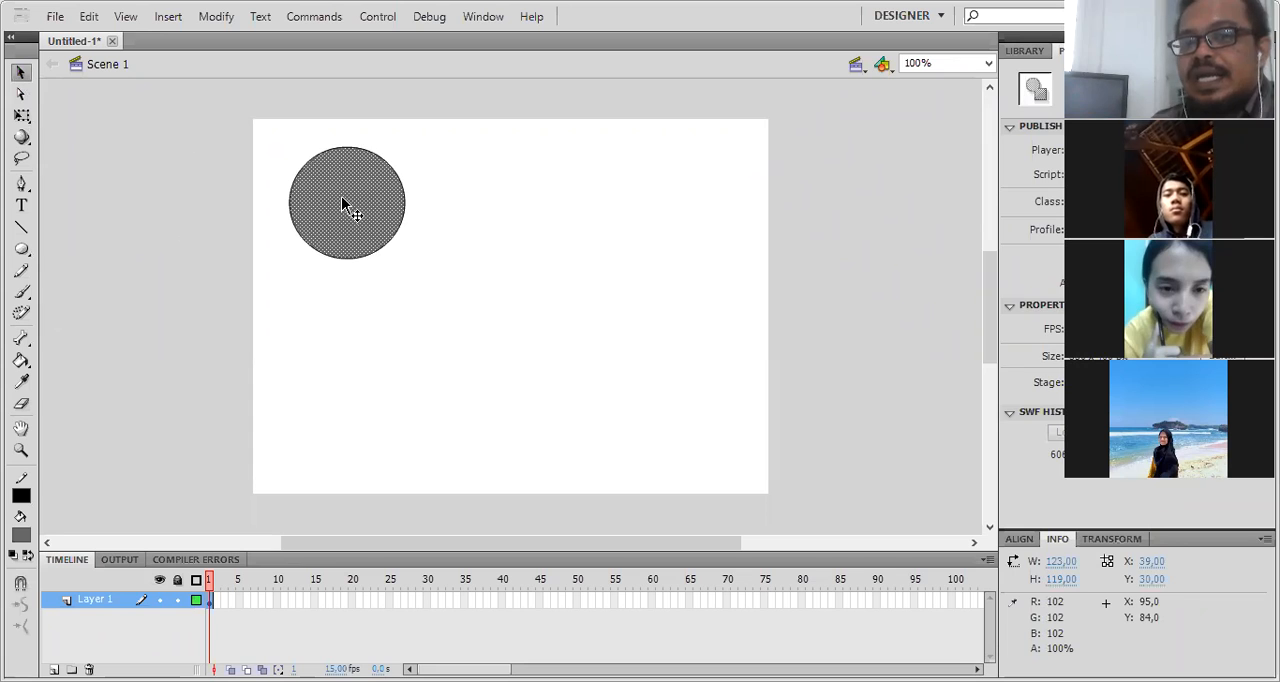
{"action": "mouse_move", "coordinate": [341, 206]}
{"action": "left_mouse_down"}
{"action": "mouse_move", "coordinate": [457, 294]}
{"action": "mouse_move", "coordinate": [442, 298]}
{"action": "left_mouse_up"}
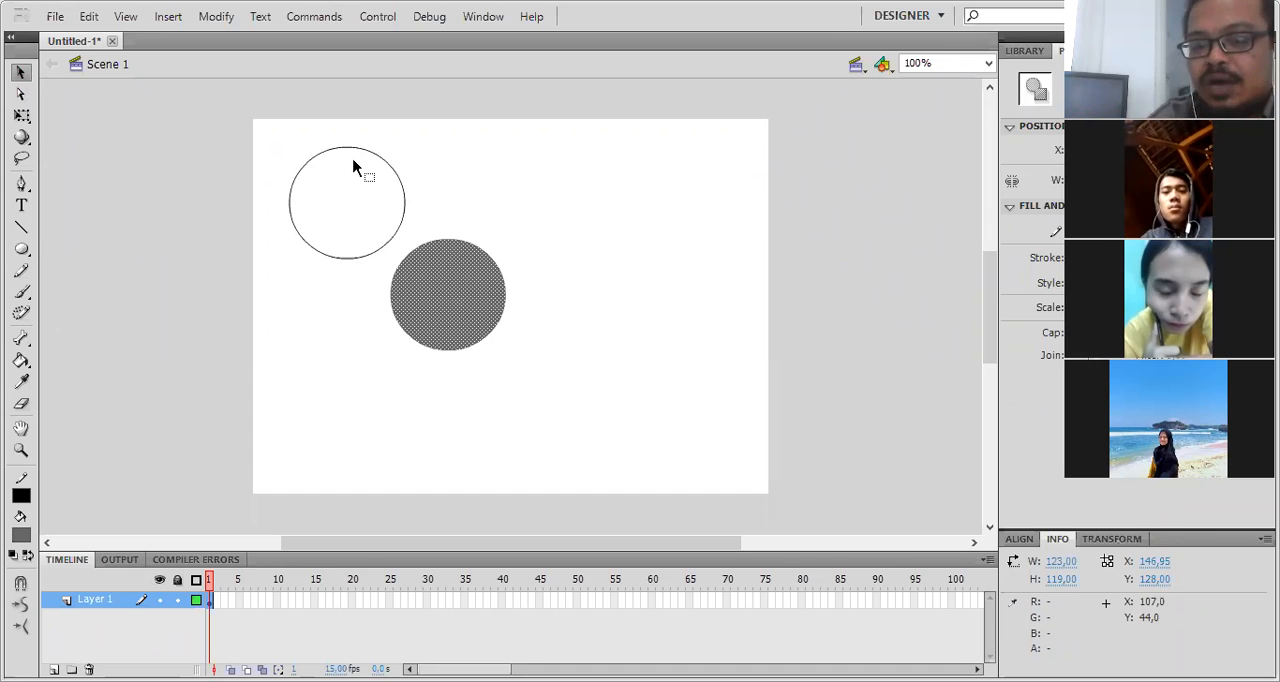
{"action": "left_click_drag", "start_coordinate": [353, 168], "coordinate": [353, 168]}
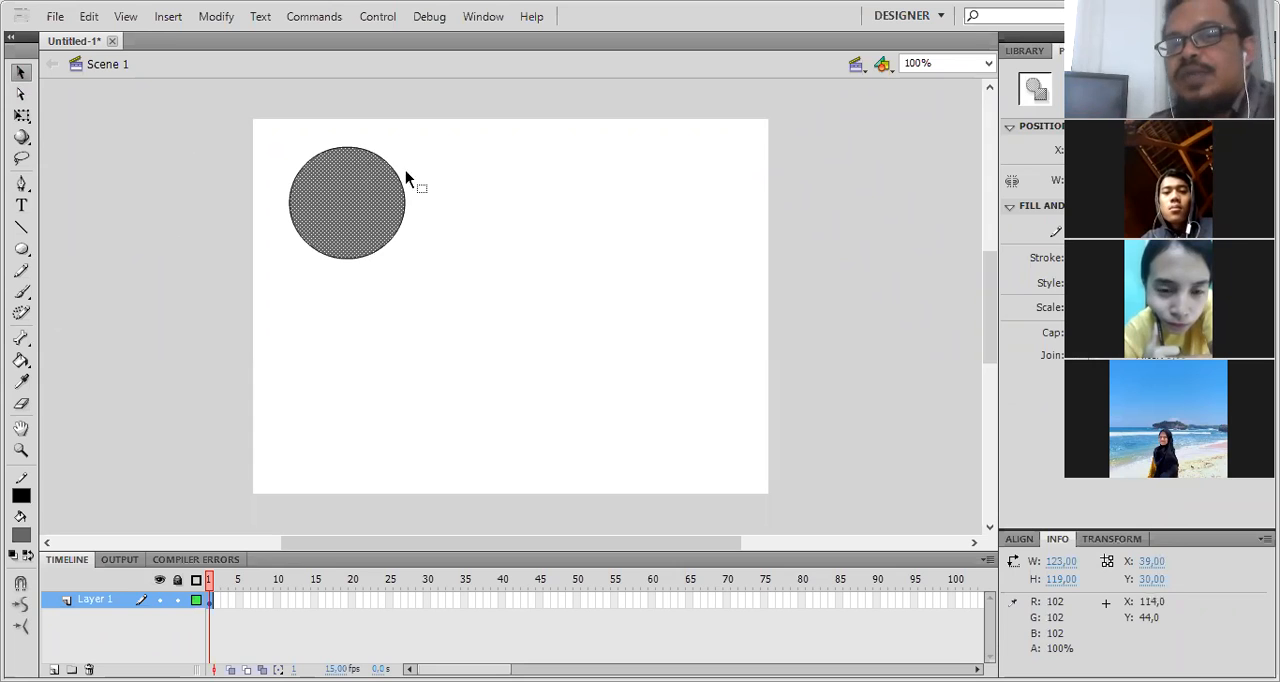
{"action": "left_click", "coordinate": [451, 217]}
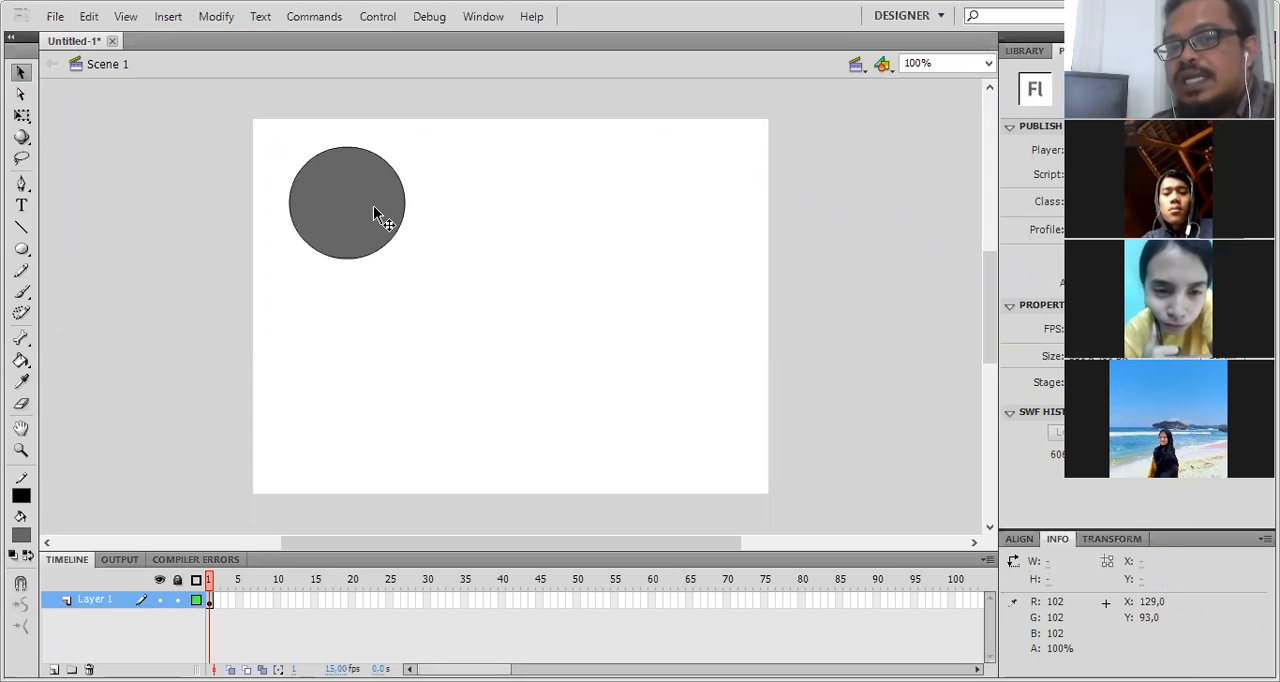
- Shift the whole circle slightly, try moving only its fill off the outline, and undo the fill moves
{"action": "double_click", "coordinate": [373, 207]}
{"action": "left_click_drag", "start_coordinate": [373, 207], "coordinate": [407, 295]}
{"action": "left_click", "coordinate": [471, 214]}
{"action": "left_click", "coordinate": [375, 230]}
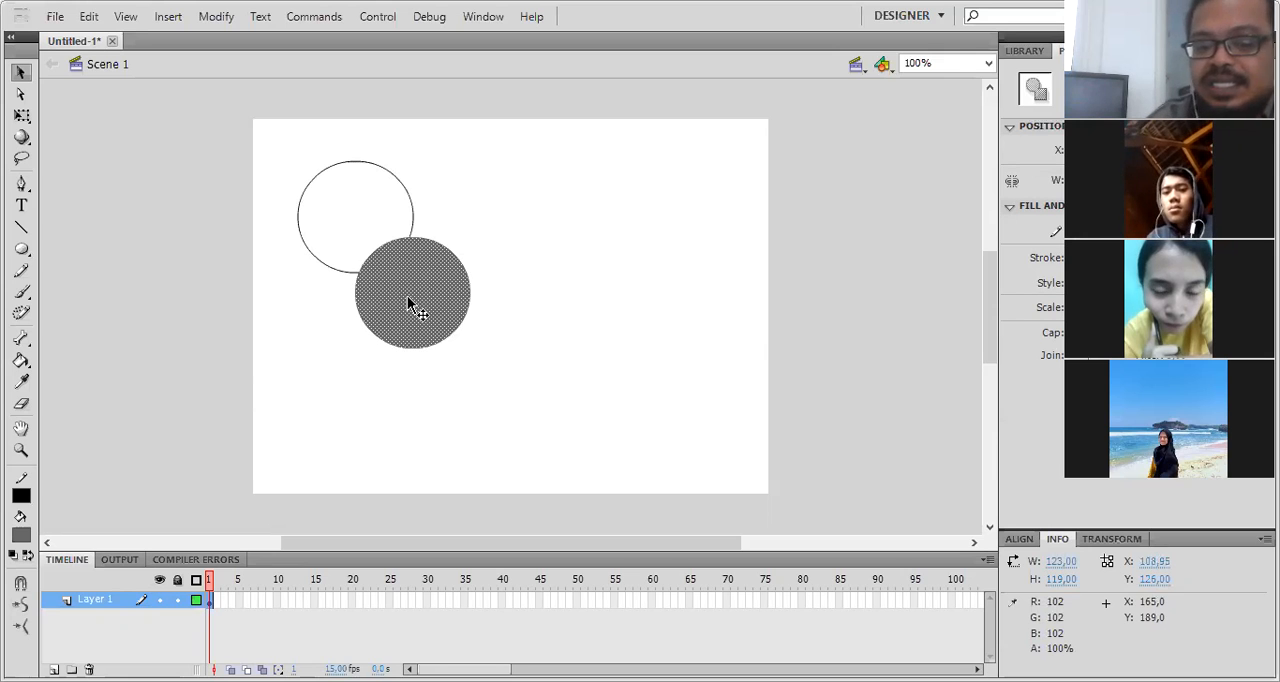
{"action": "key", "text": "ctrl+z"}
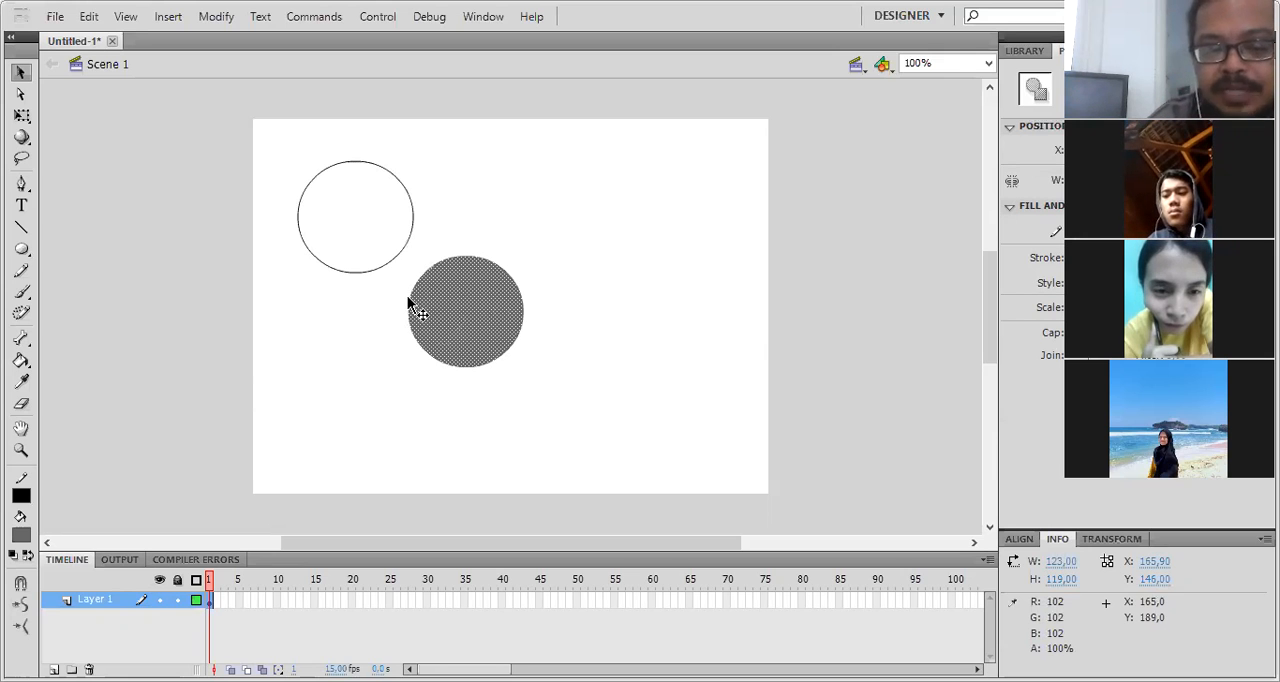
{"action": "key", "text": "ctrl+z"}
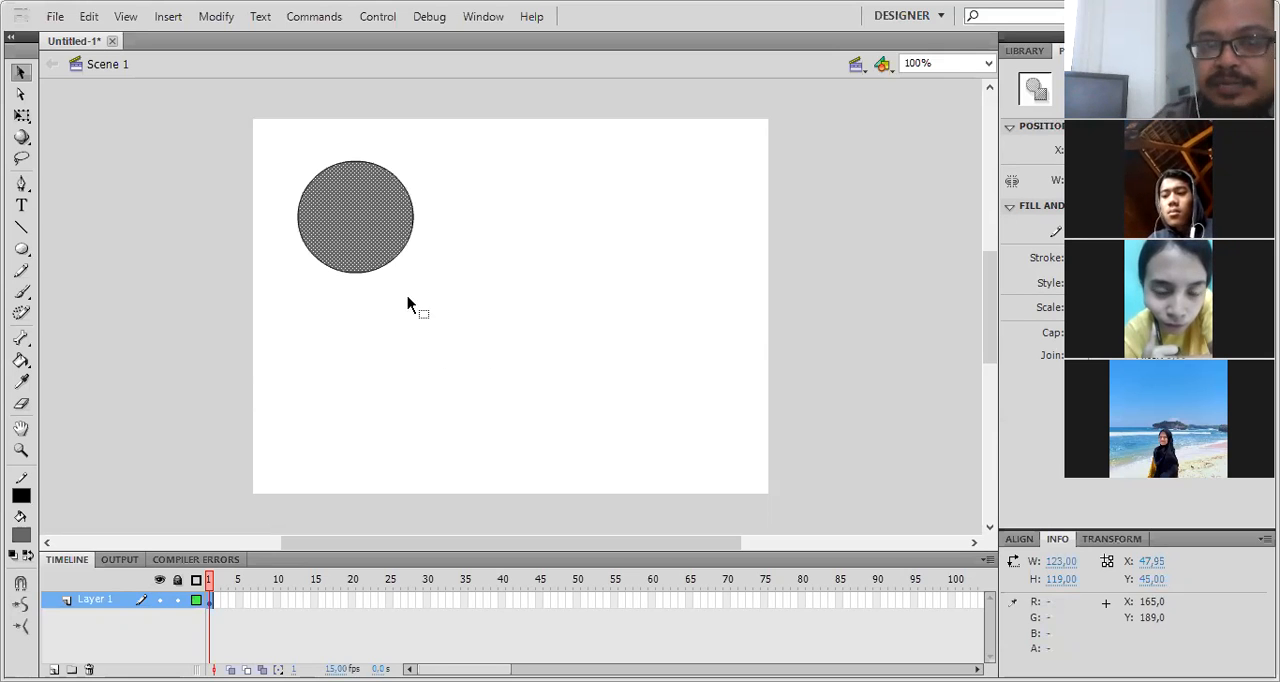
- Select the circle's fill and outline together, move them to about X 25, Y 19, and deselect the circle
{"action": "double_click", "coordinate": [367, 212]}
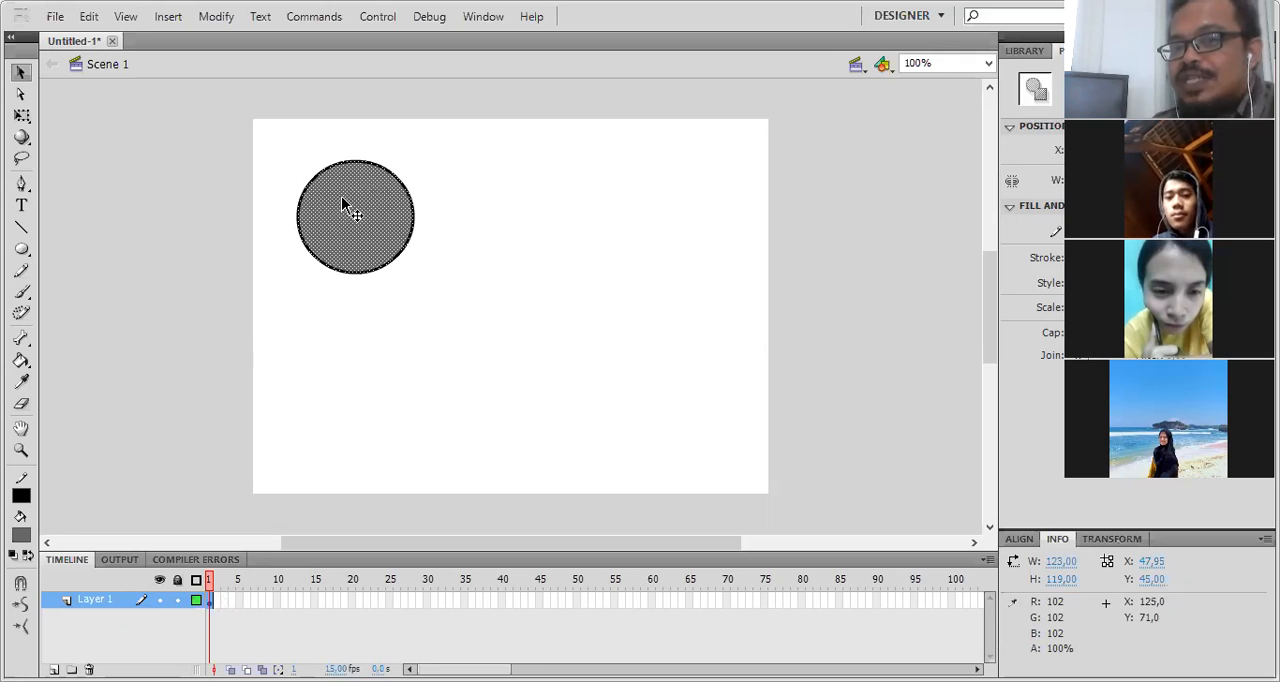
{"action": "left_click_drag", "start_coordinate": [349, 203], "coordinate": [326, 178]}
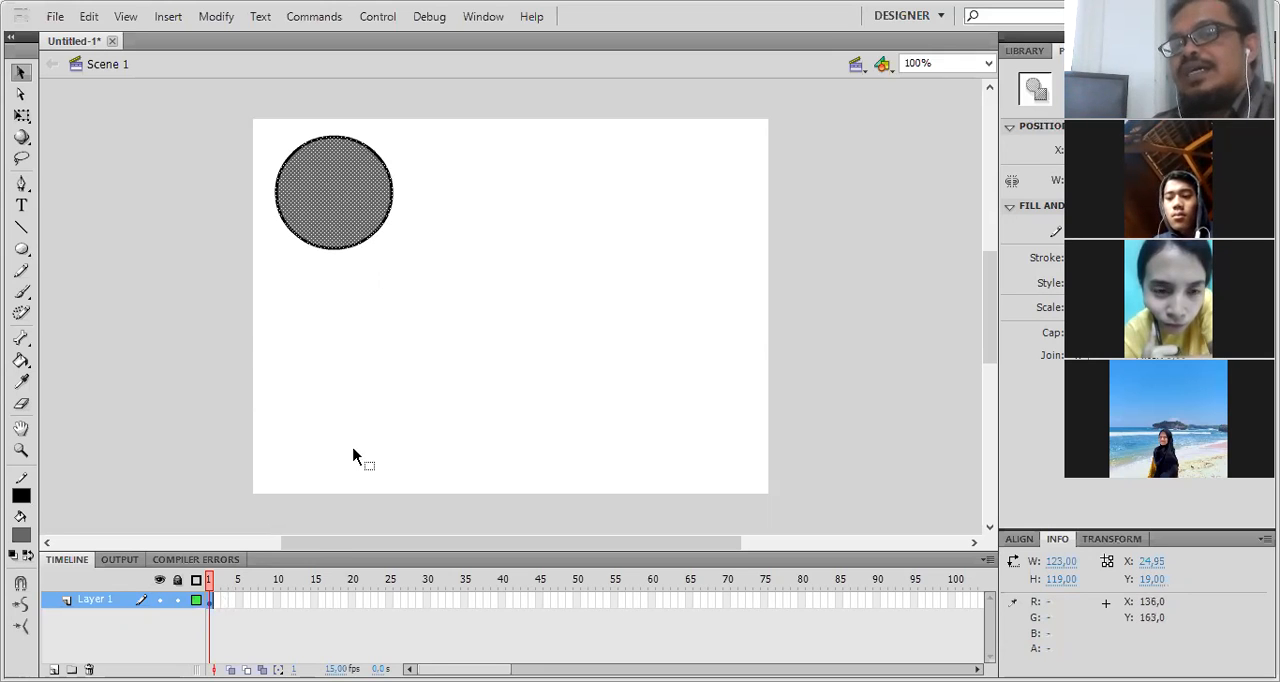
{"action": "left_click", "coordinate": [199, 614]}
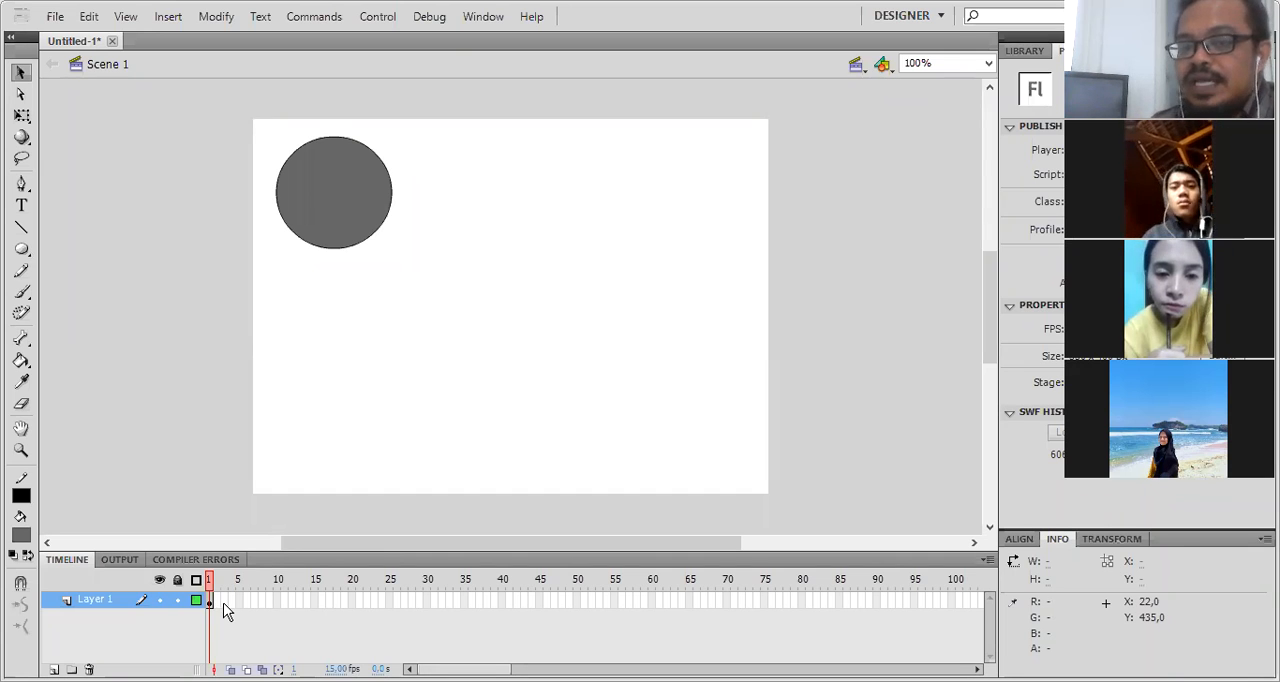
- Insert a keyframe at frame 25 of Layer 1
{"action": "right_click", "coordinate": [388, 601]}
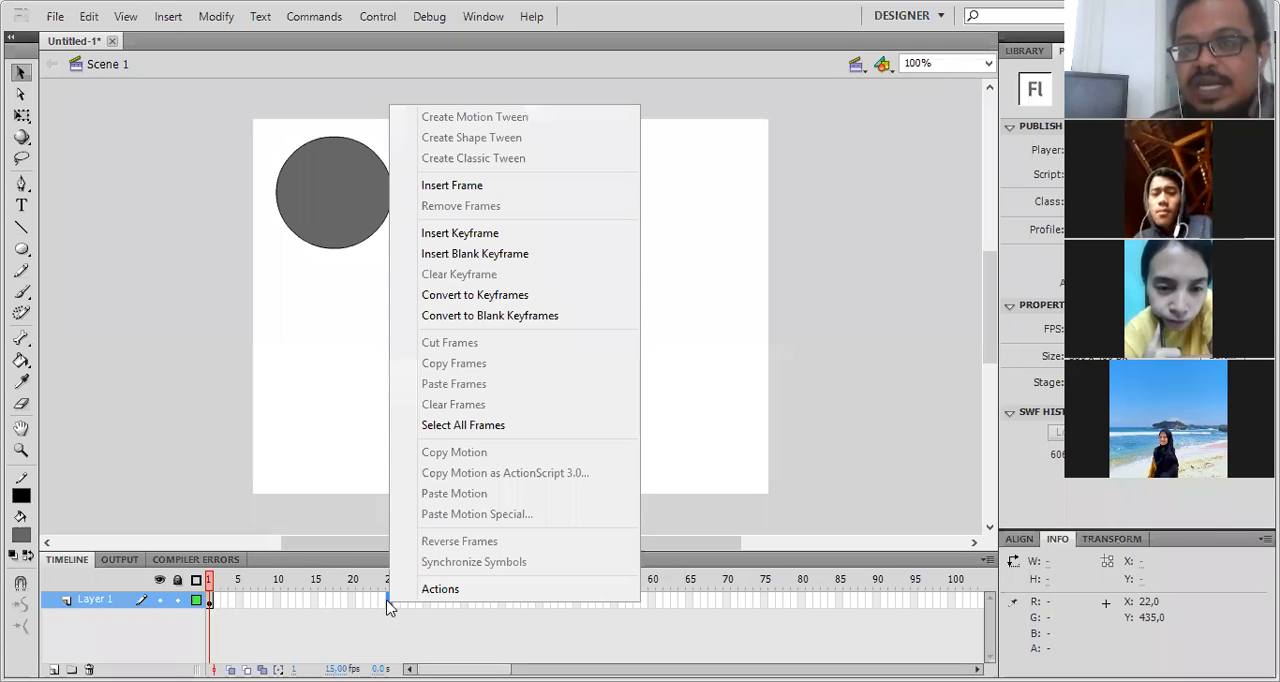
{"action": "left_click", "coordinate": [487, 234]}
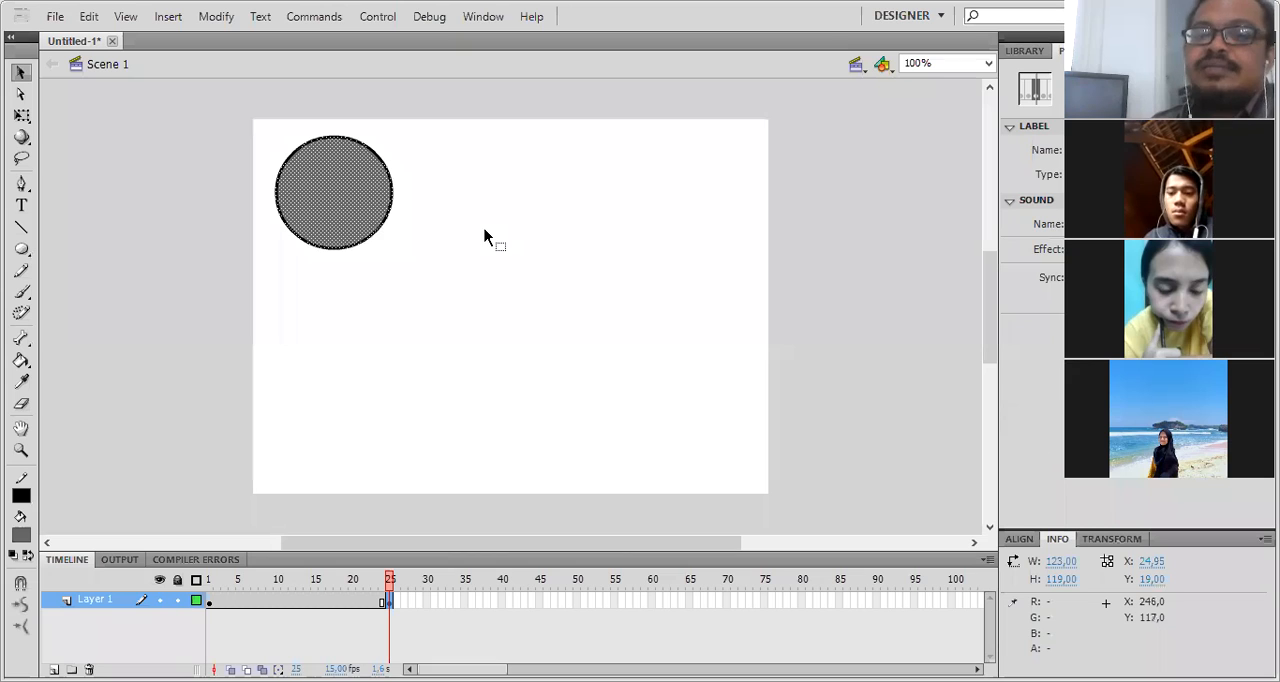
- Try moving only the circle's fill at frame 25 to about X 412, Y 19, and undo the move
{"action": "left_click", "coordinate": [210, 582]}
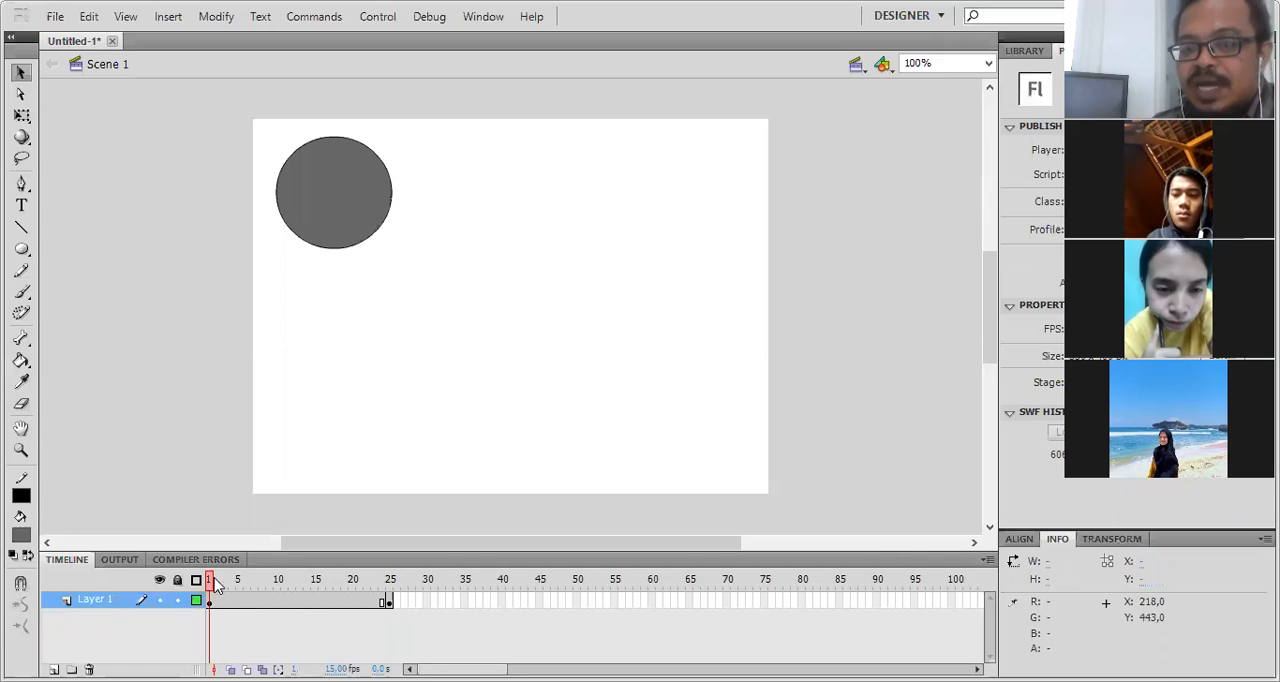
{"action": "left_click", "coordinate": [393, 588]}
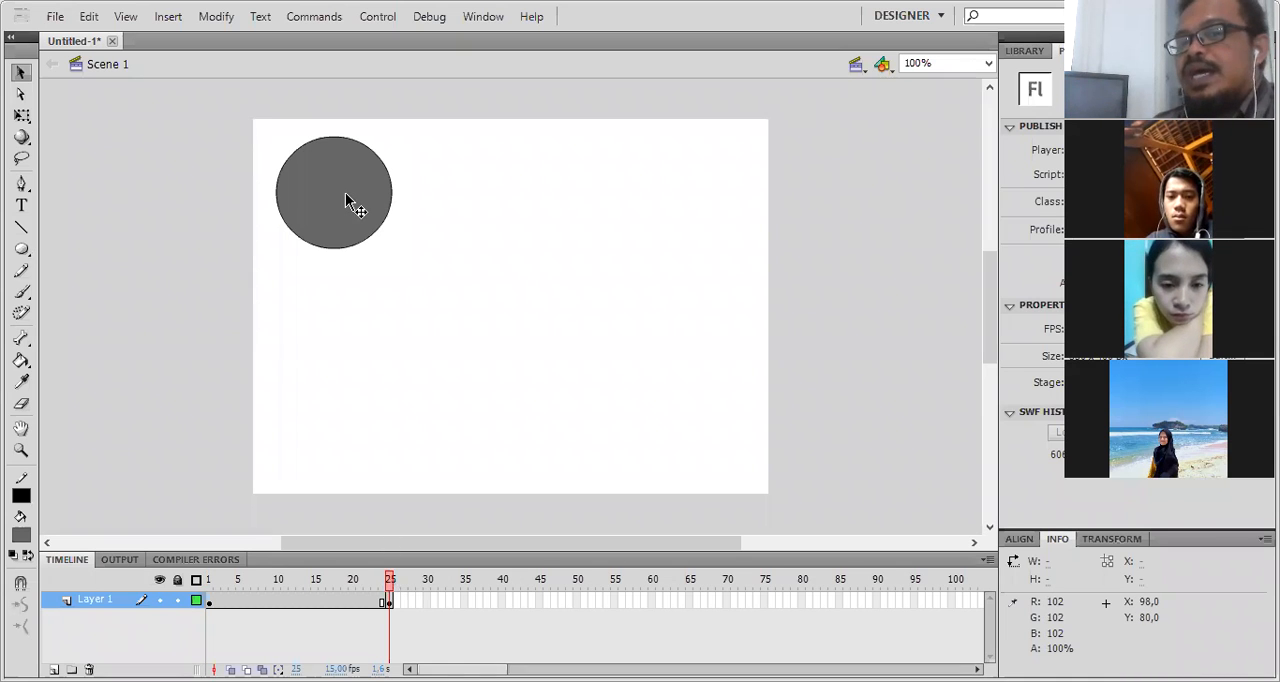
{"action": "left_click_drag", "start_coordinate": [345, 195], "coordinate": [707, 200]}
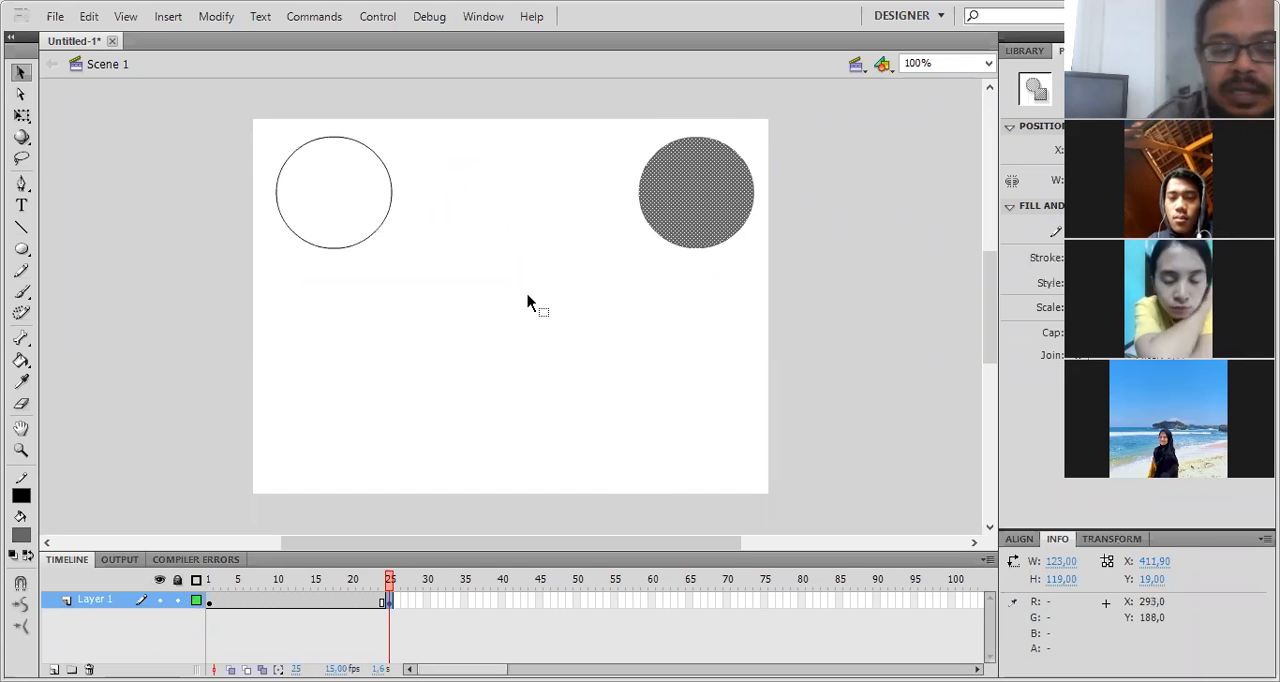
{"action": "key", "text": "ctrl+z"}
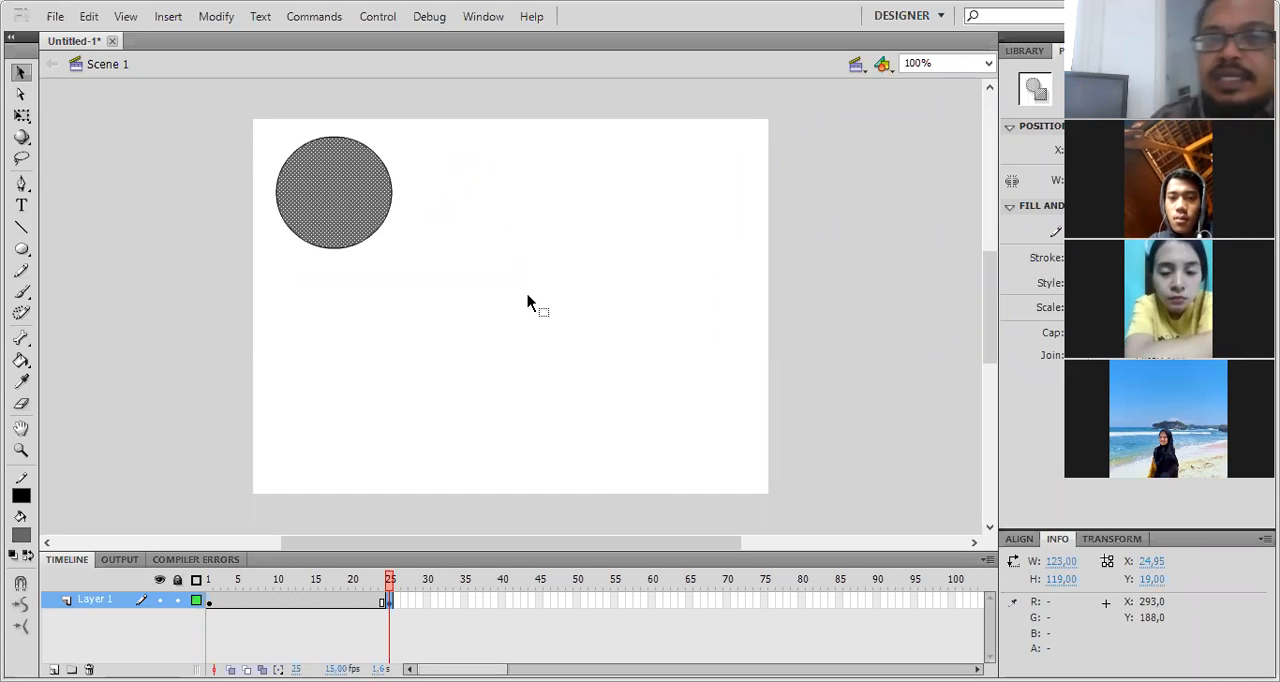
- Select the circle's fill and outline together at frame 25 and move them to about X 401, Y 20
{"action": "left_click", "coordinate": [343, 196]}
{"action": "left_click_drag", "start_coordinate": [344, 197], "coordinate": [699, 201]}
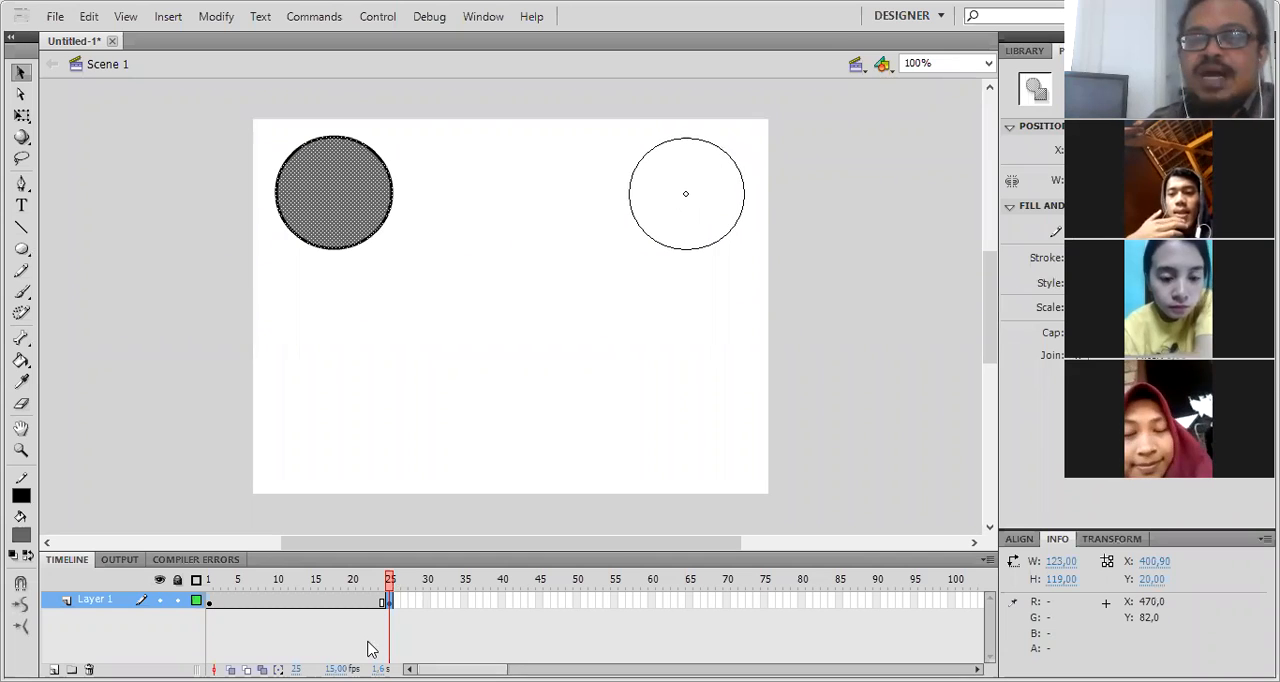
- Examine the circle's position at frame 1, at several in-between frames and at frame 25
{"action": "left_click", "coordinate": [213, 583]}
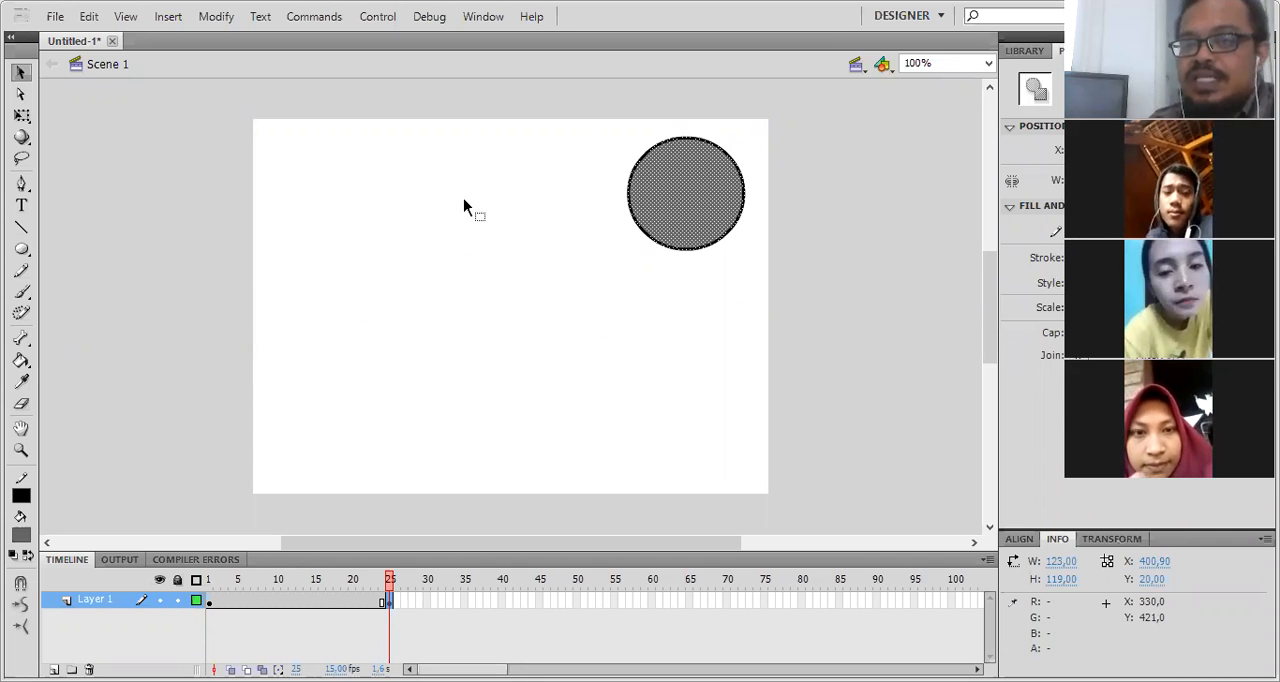
{"action": "left_click", "coordinate": [392, 588]}
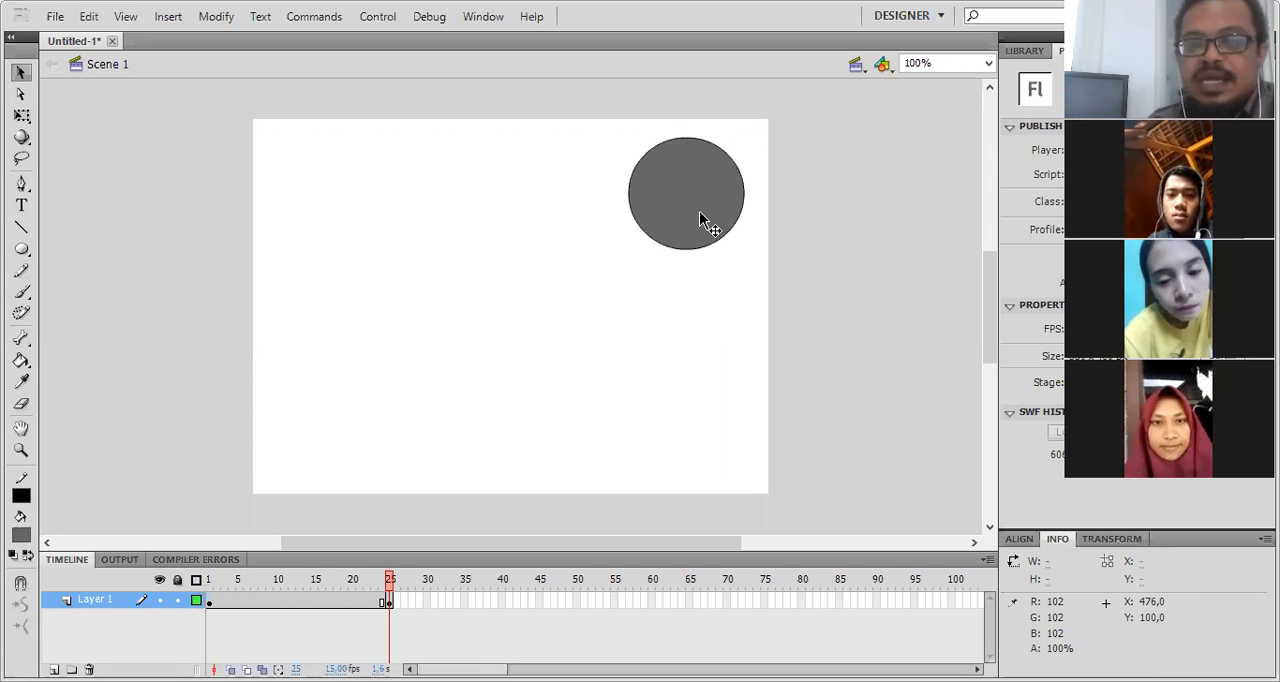
{"action": "left_click", "coordinate": [233, 582]}
{"action": "left_click", "coordinate": [295, 584]}
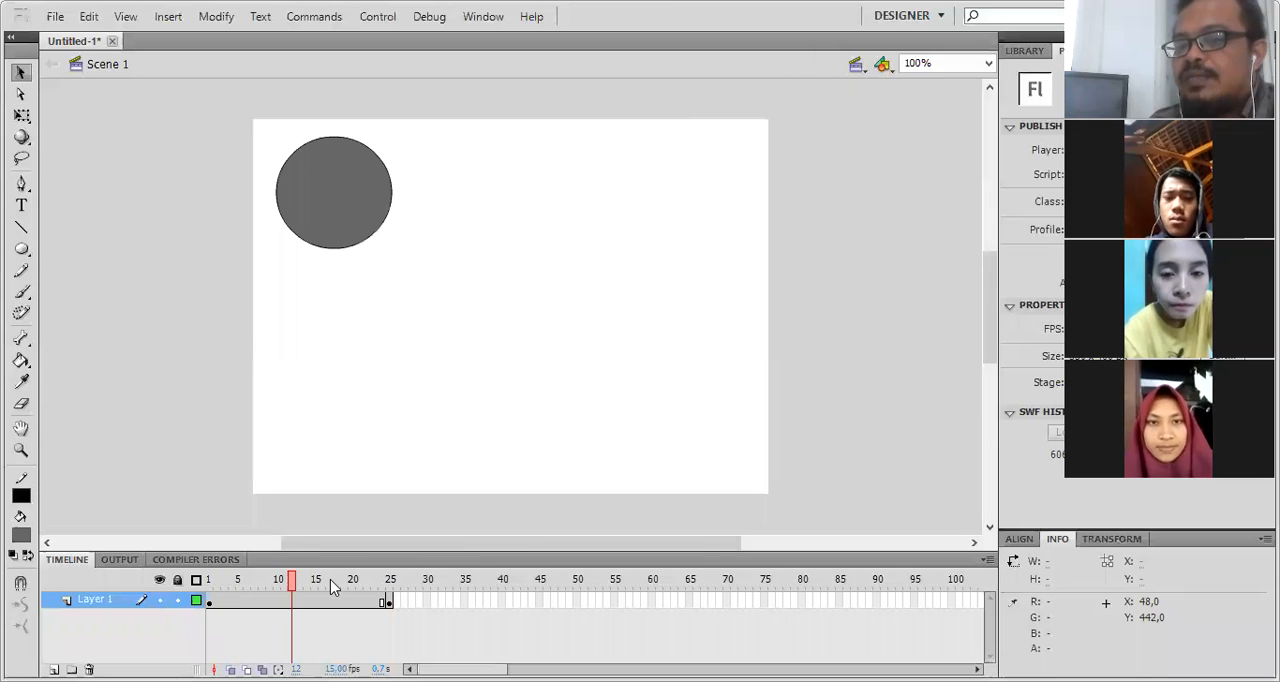
{"action": "left_click", "coordinate": [353, 584]}
{"action": "left_click", "coordinate": [389, 584]}
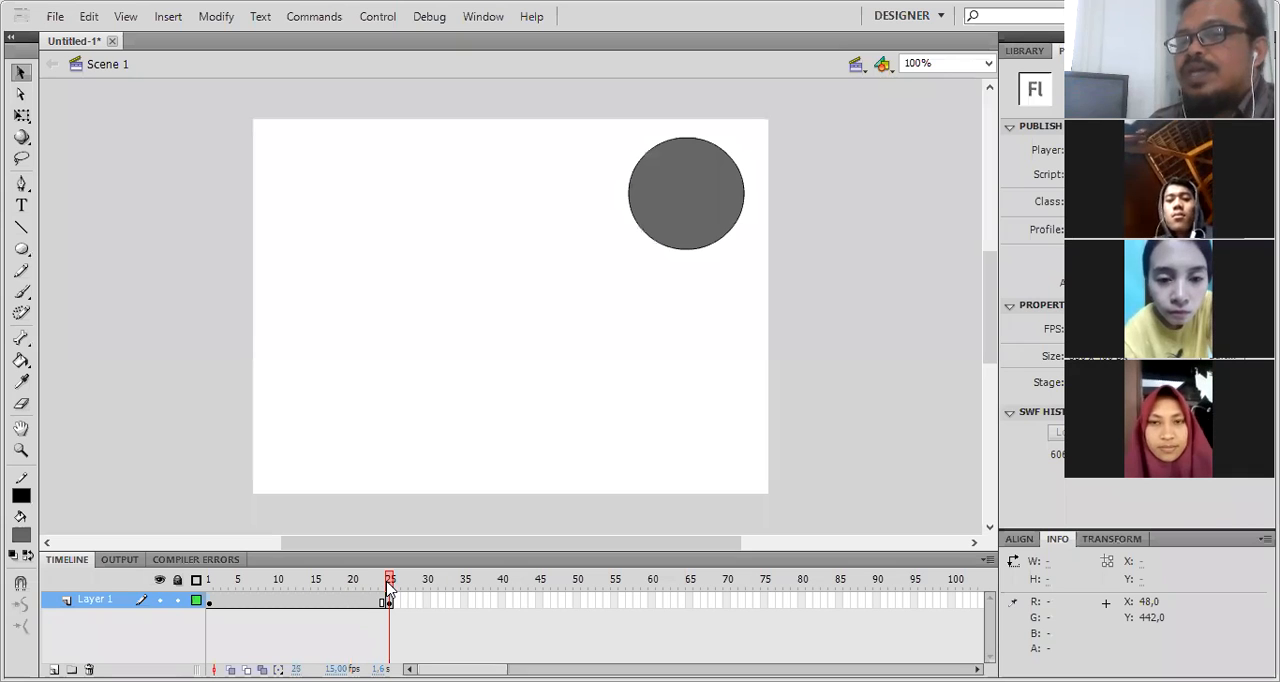
{"action": "left_click", "coordinate": [211, 583]}
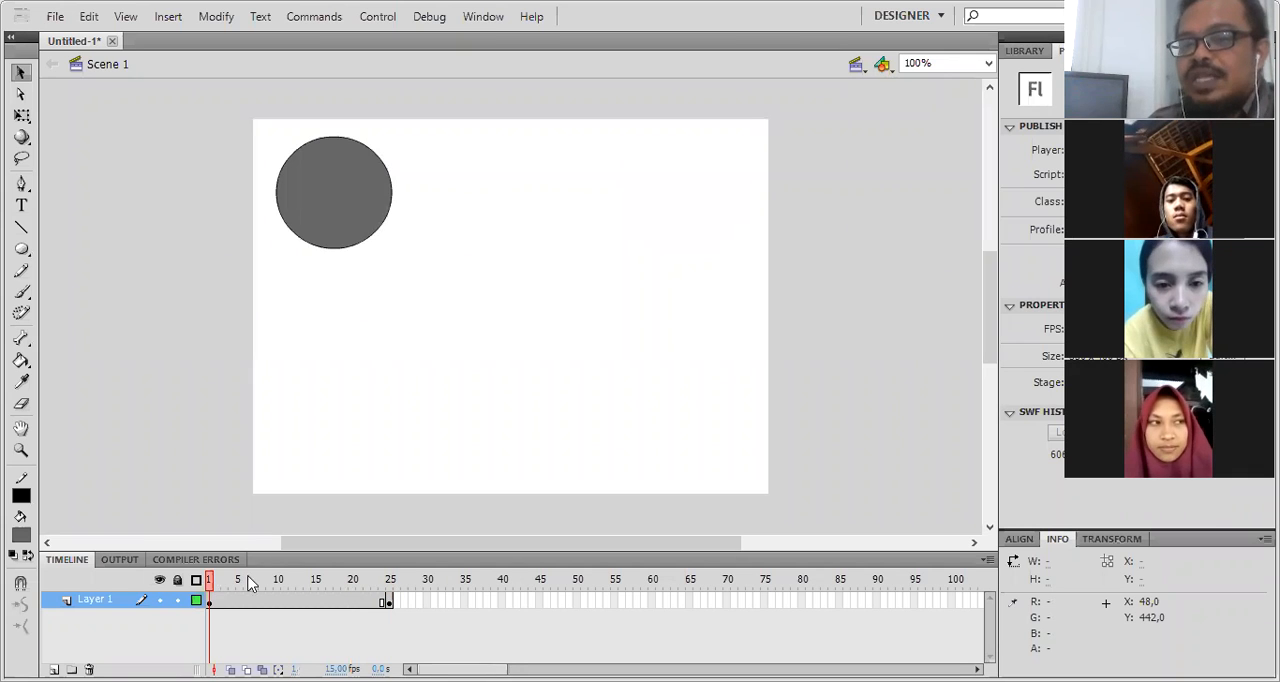
{"action": "left_click", "coordinate": [355, 584]}
{"action": "left_click", "coordinate": [387, 595]}
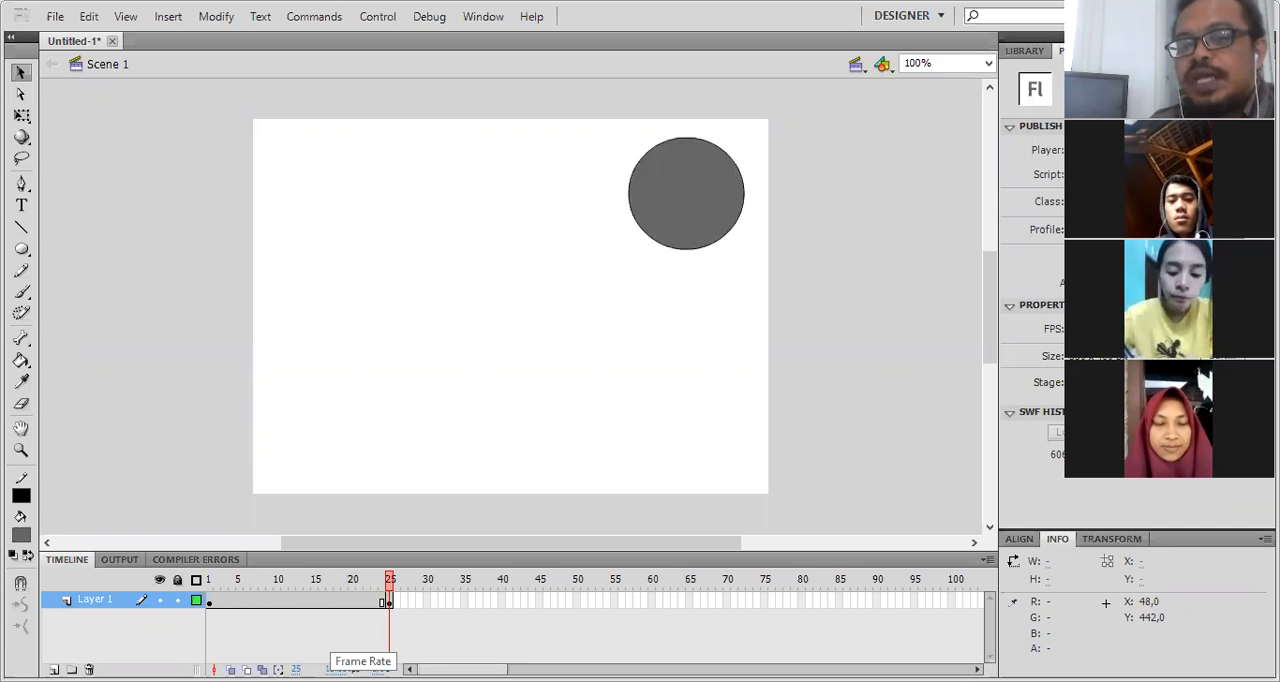
- Insert a keyframe at frame 2 of Layer 1 and move the whole circle there to about X 50, Y 17
{"action": "right_click", "coordinate": [221, 607]}
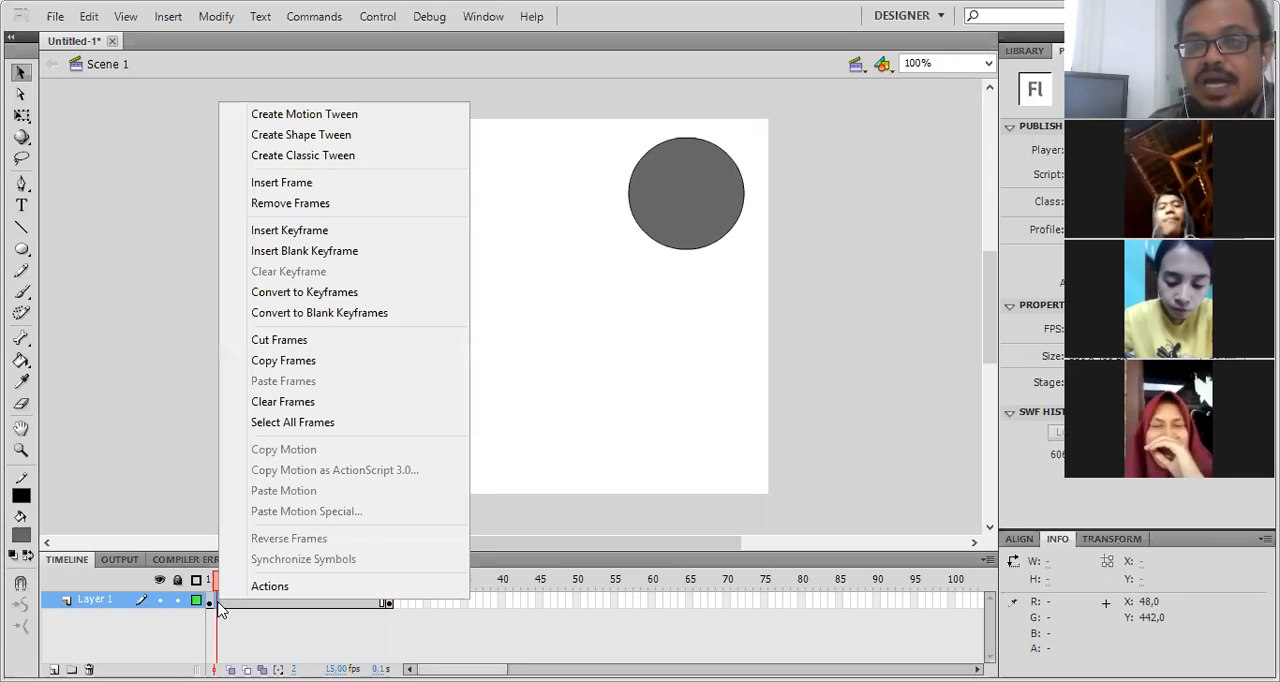
{"action": "left_click", "coordinate": [315, 229]}
{"action": "left_click_drag", "start_coordinate": [358, 198], "coordinate": [393, 200]}
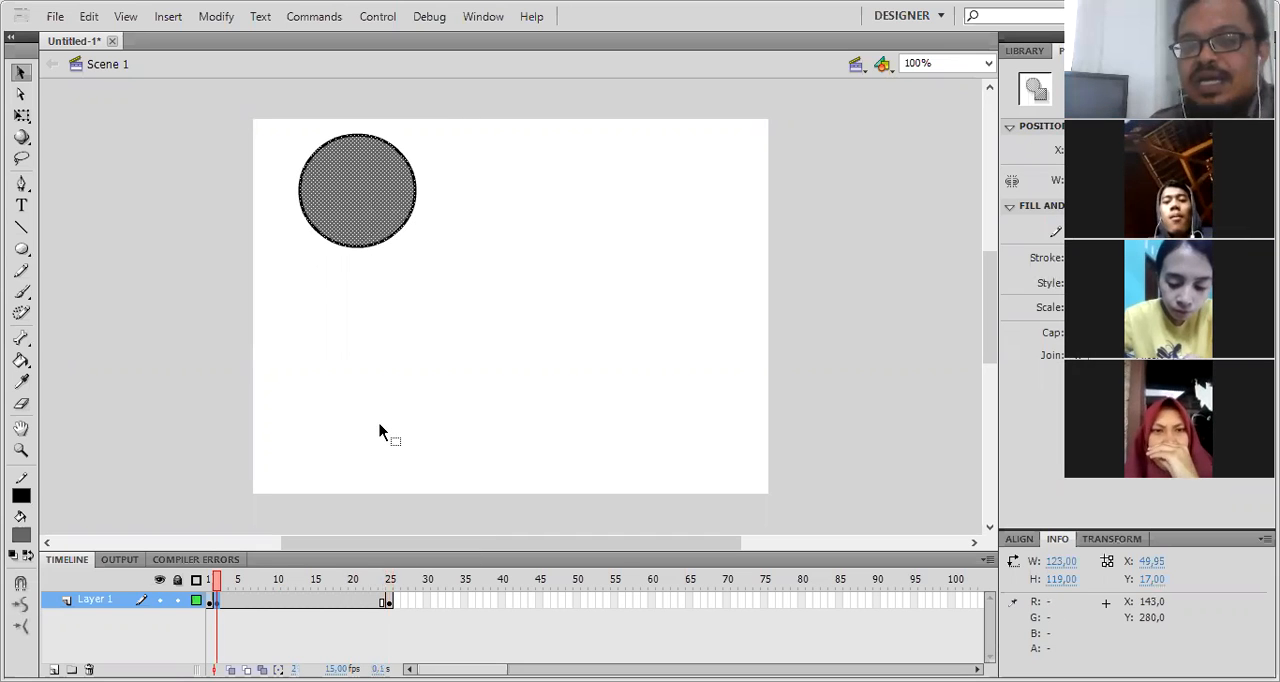
- Insert a keyframe at frame 3 of Layer 1 and move the whole circle there to about X 69, Y 16
{"action": "right_click", "coordinate": [226, 605]}
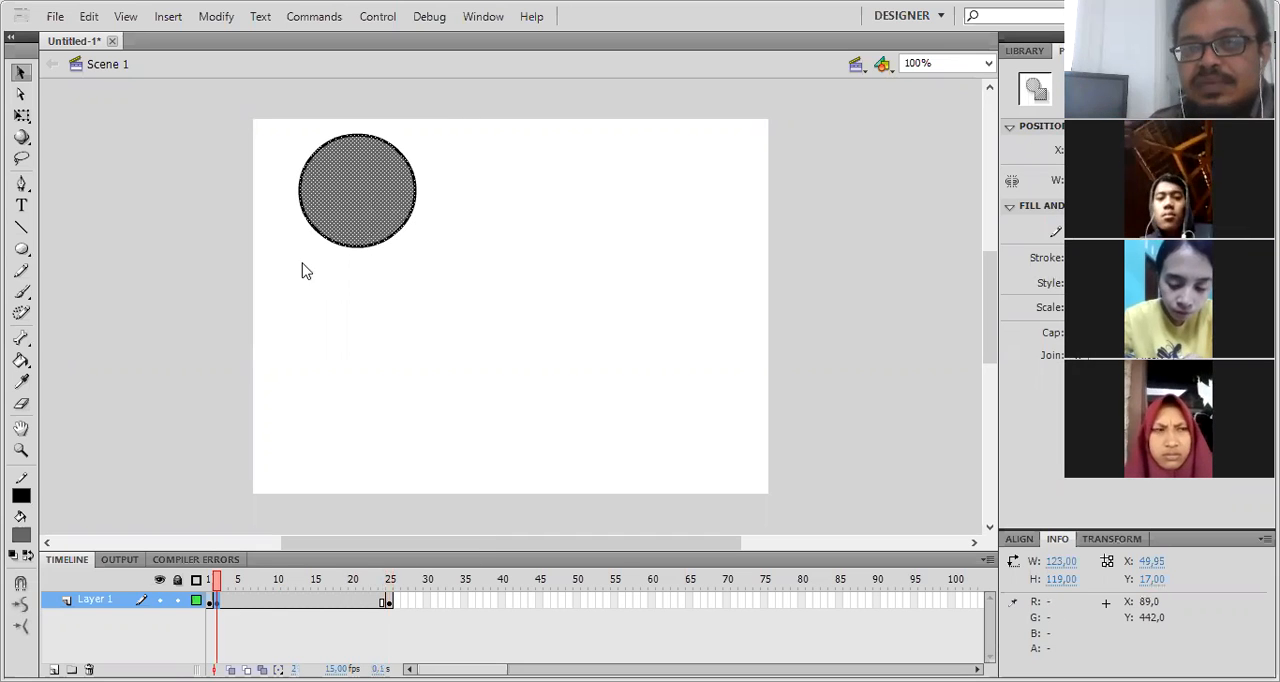
{"action": "left_click", "coordinate": [390, 209]}
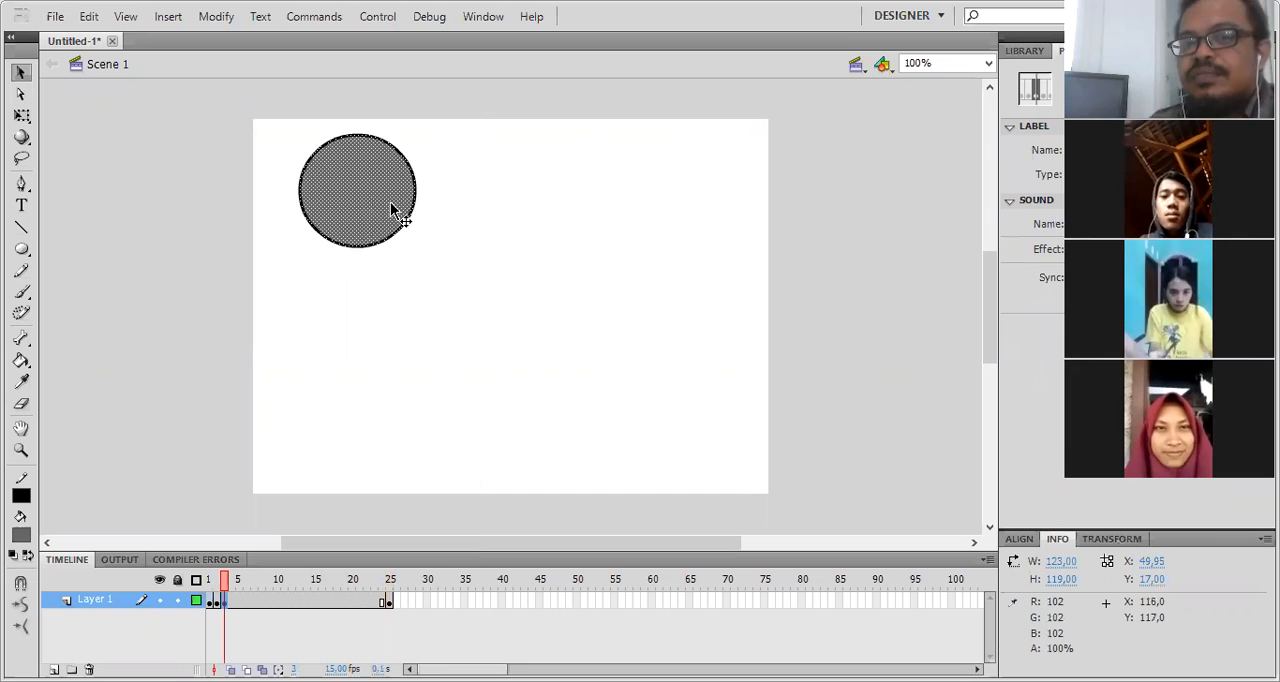
- Add the text "Tween" below the circle at frame 8, at about X 141, Y 196
{"action": "left_click", "coordinate": [261, 599]}
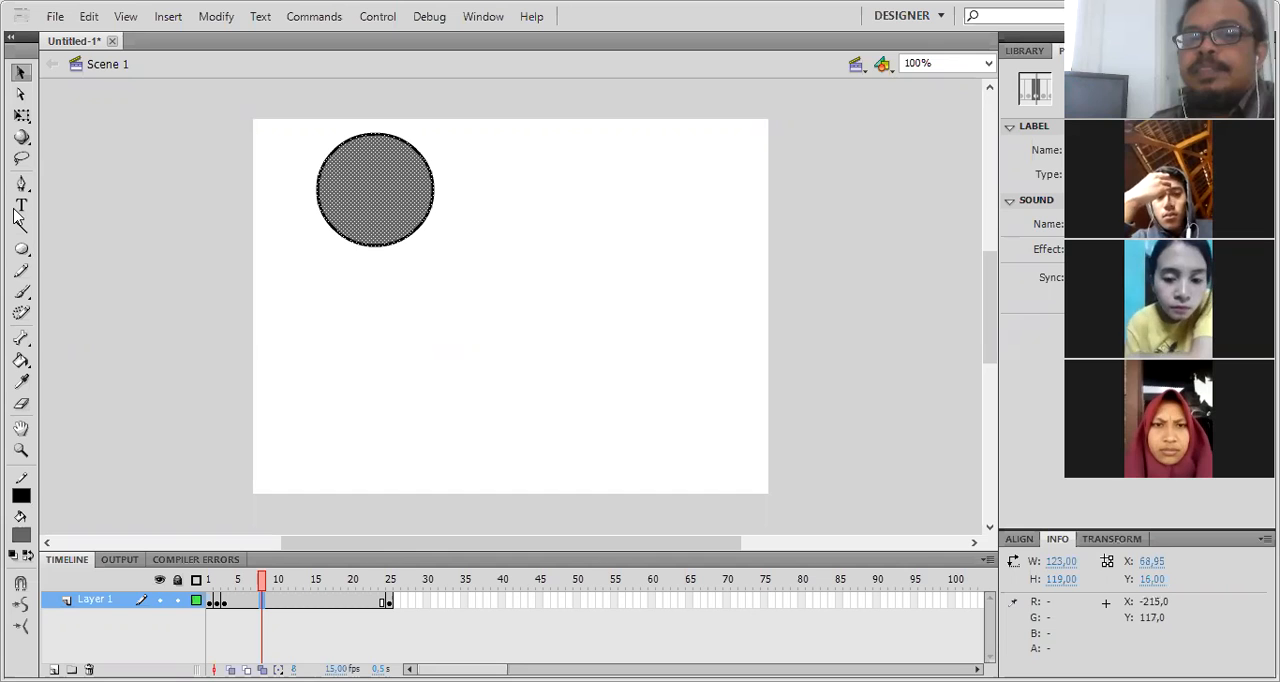
{"action": "key", "text": "t"}
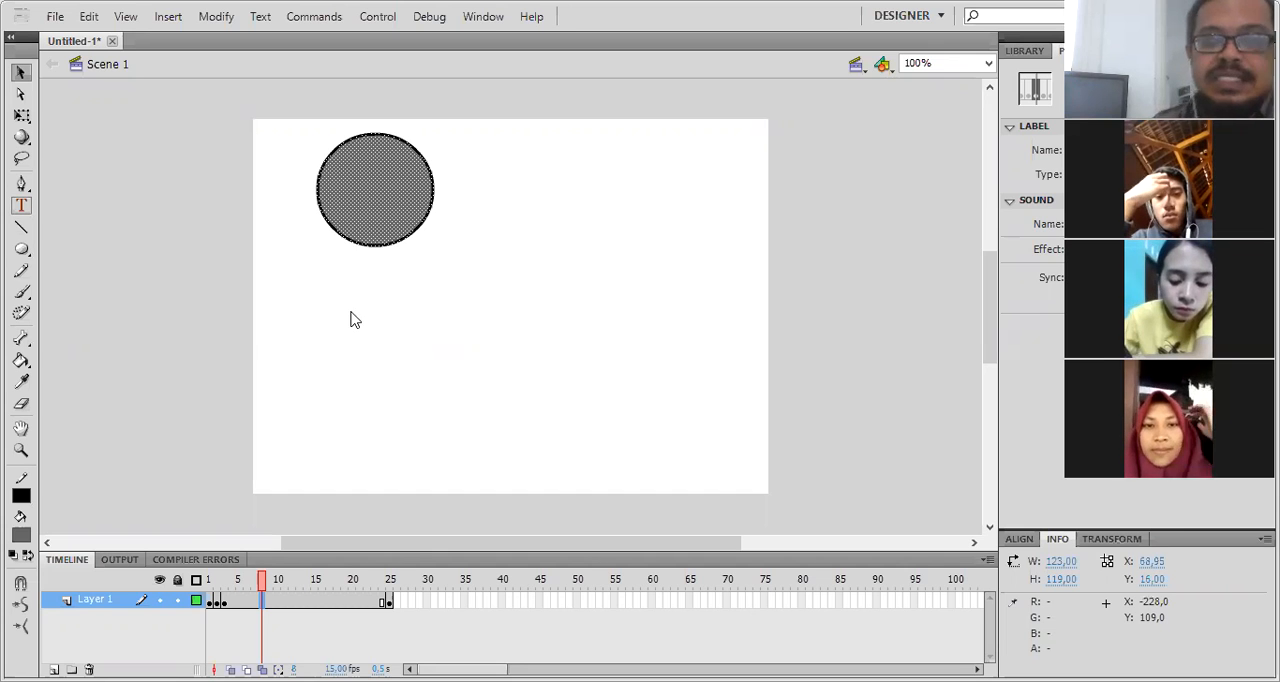
{"action": "left_click", "coordinate": [386, 302]}
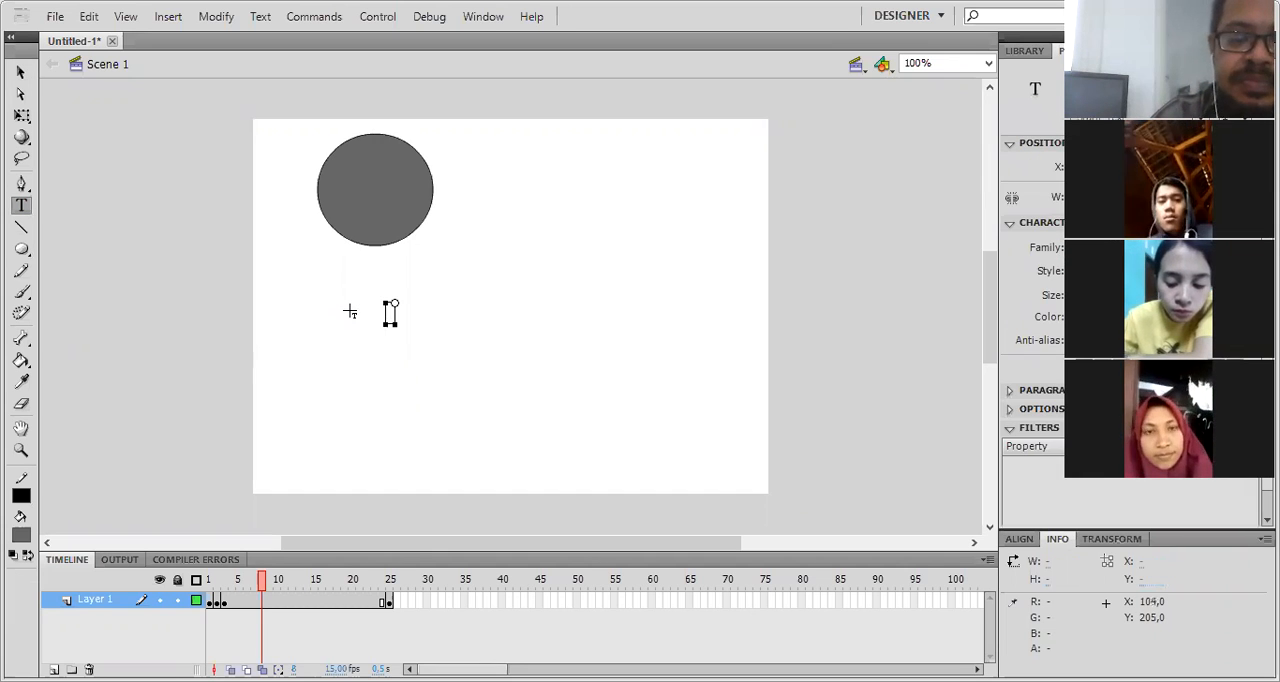
{"action": "type", "text": "Tween"}
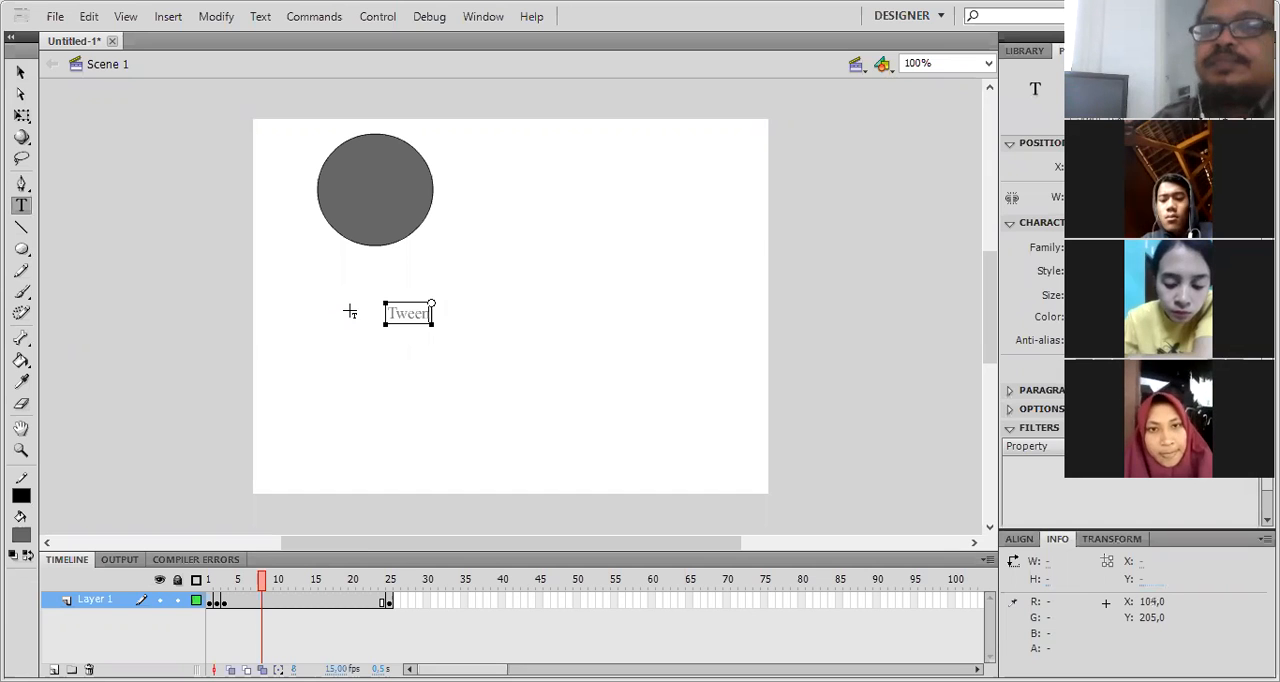
{"action": "left_click", "coordinate": [18, 75]}
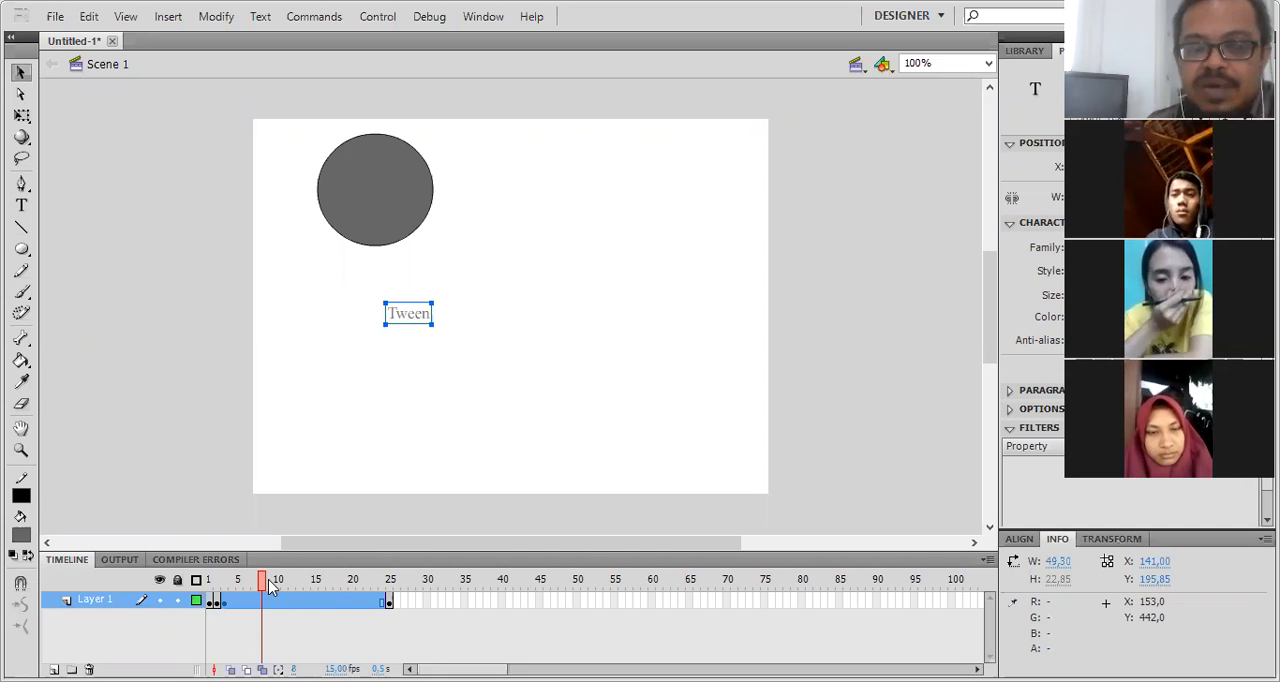
- Select frames 2 and 3 of Layer 1 and clear their contents
{"action": "left_click", "coordinate": [392, 579]}
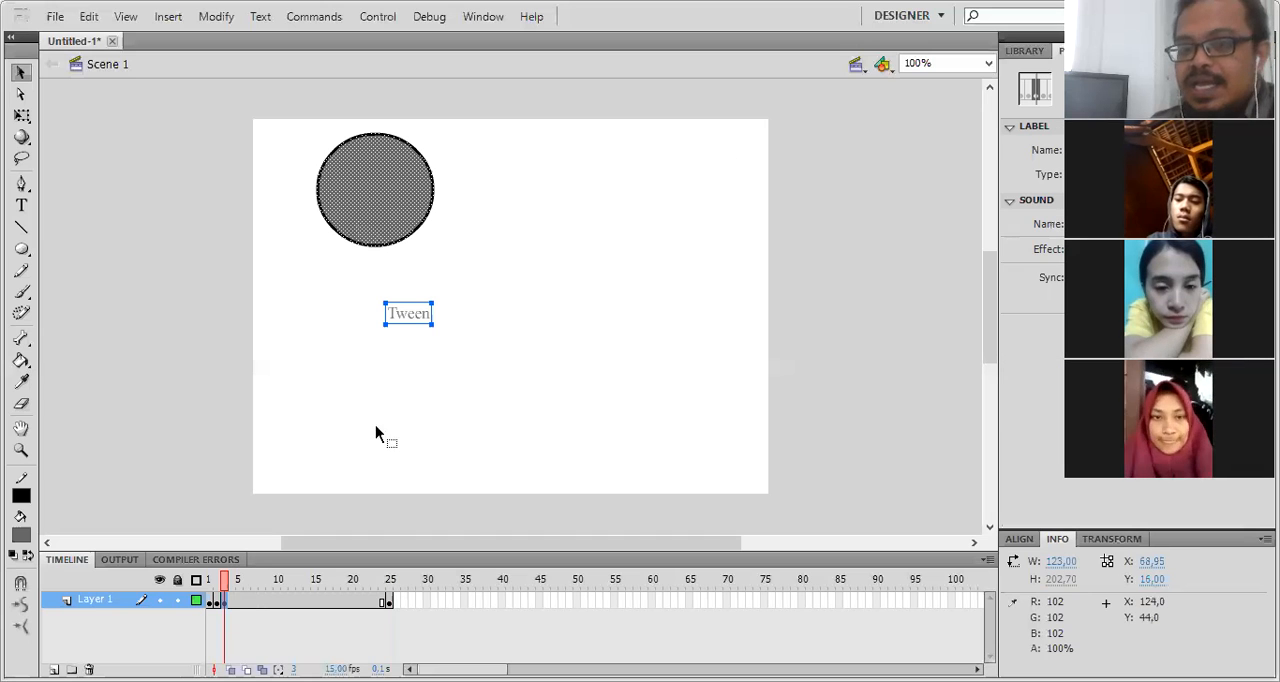
{"action": "left_click", "coordinate": [215, 600]}
{"action": "left_click", "coordinate": [215, 598]}
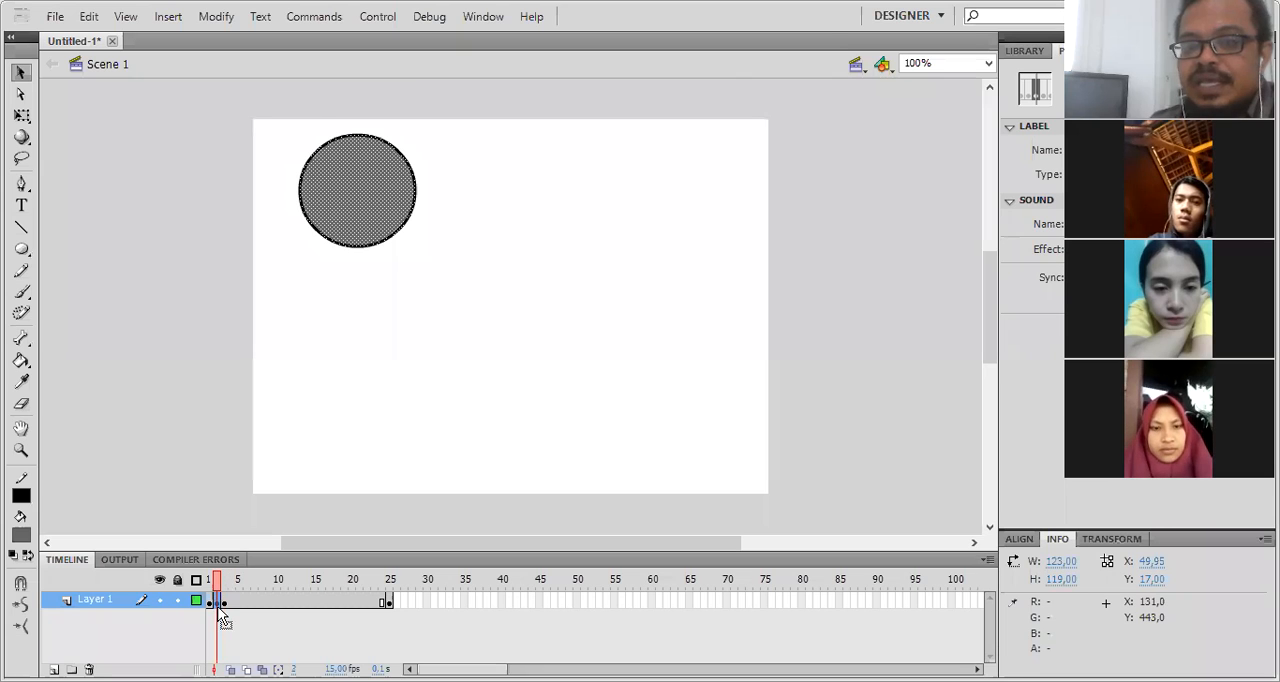
{"action": "left_click", "coordinate": [218, 605]}
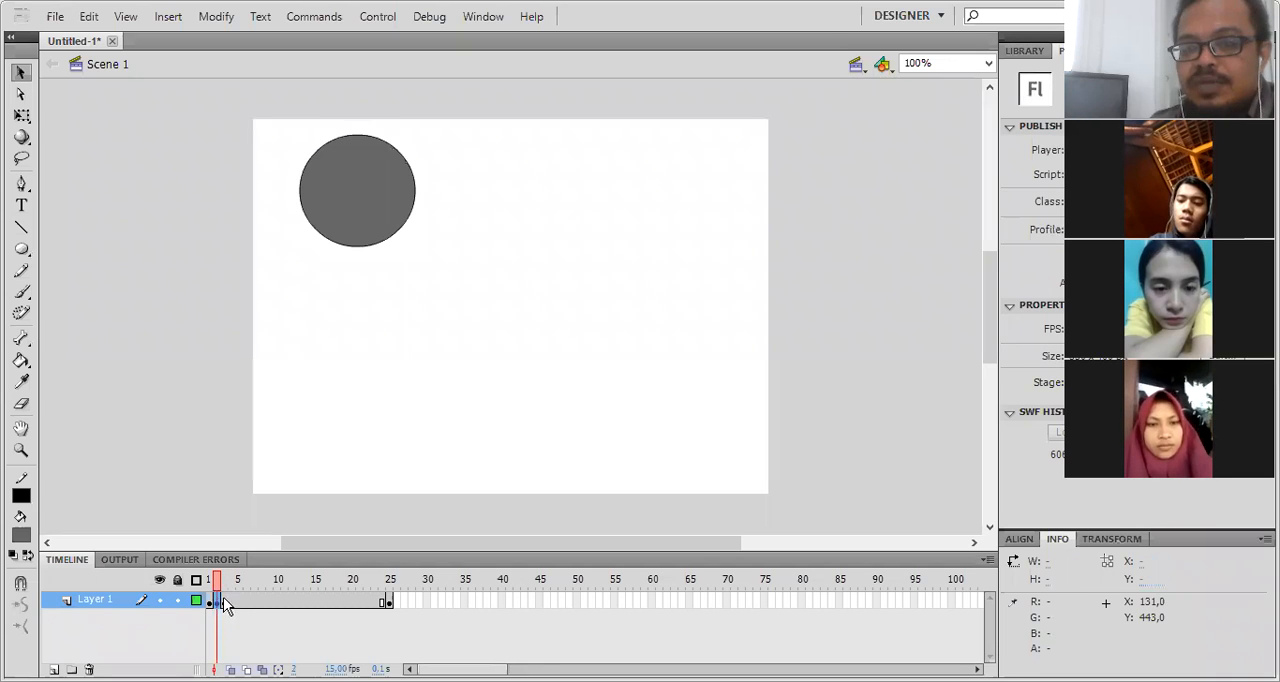
{"action": "right_click", "coordinate": [223, 599]}
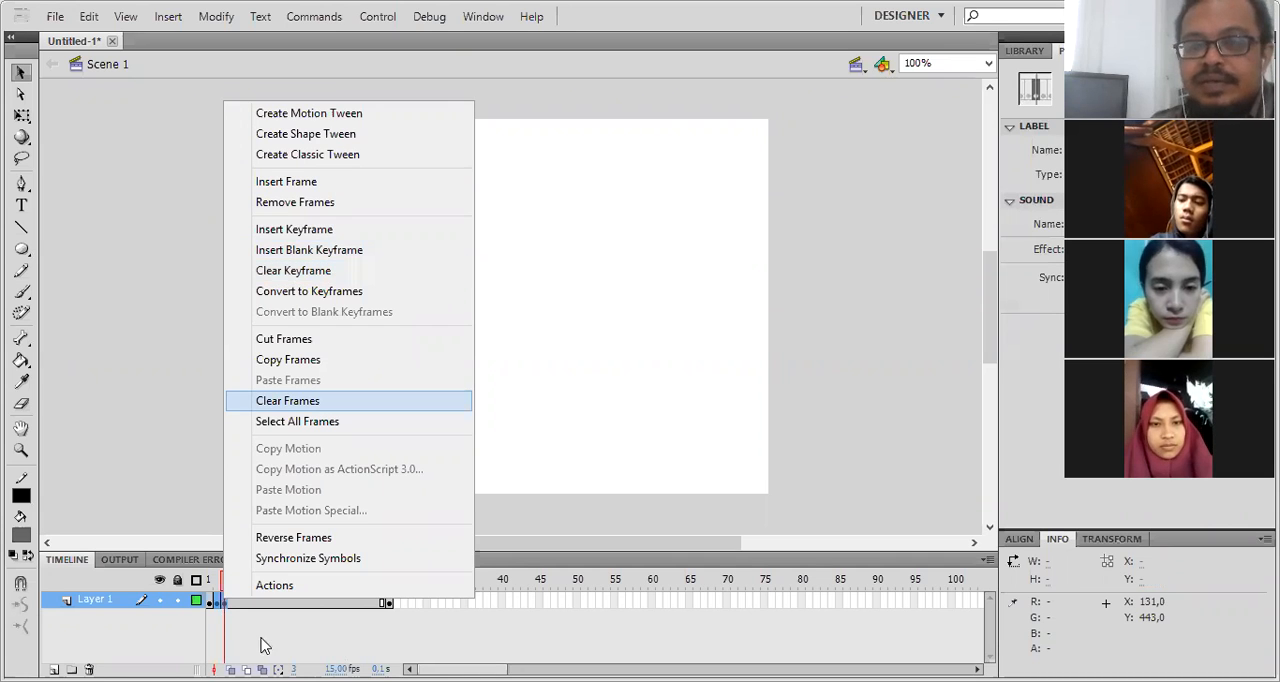
{"action": "left_click", "coordinate": [226, 608]}
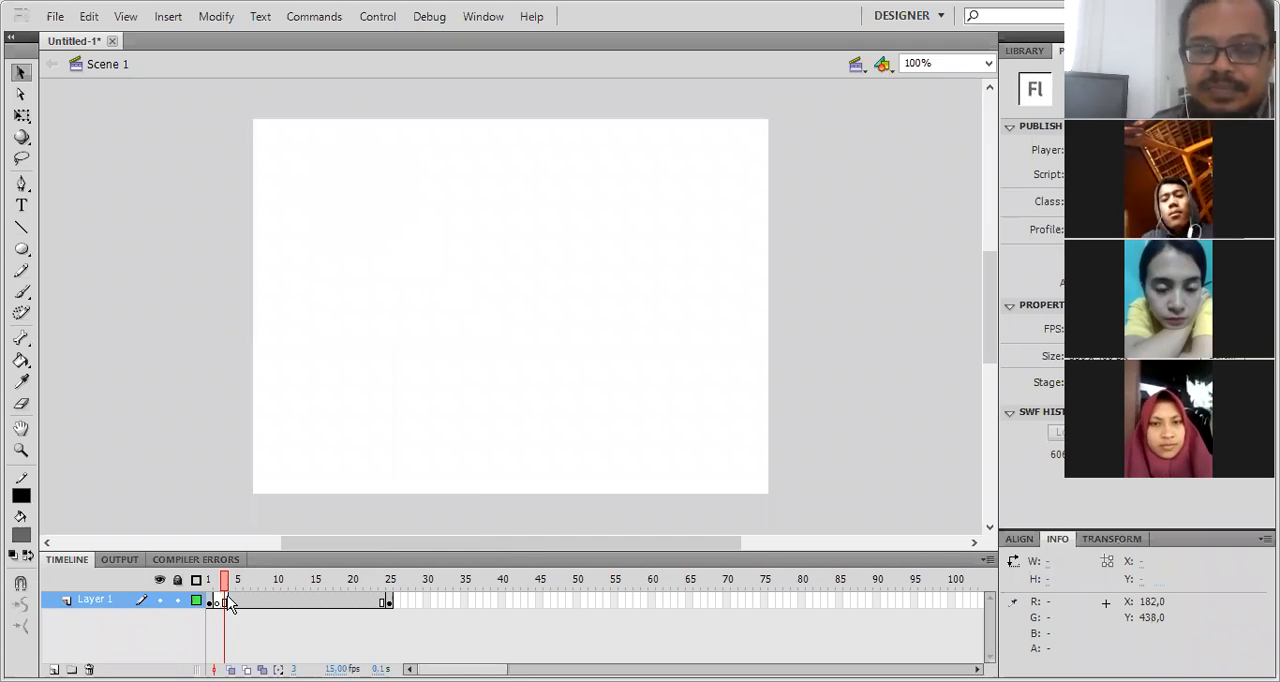
- Move the keyframe holding the circle and the "Tween" text from frame 4 to frame 2
{"action": "left_click", "coordinate": [228, 602]}
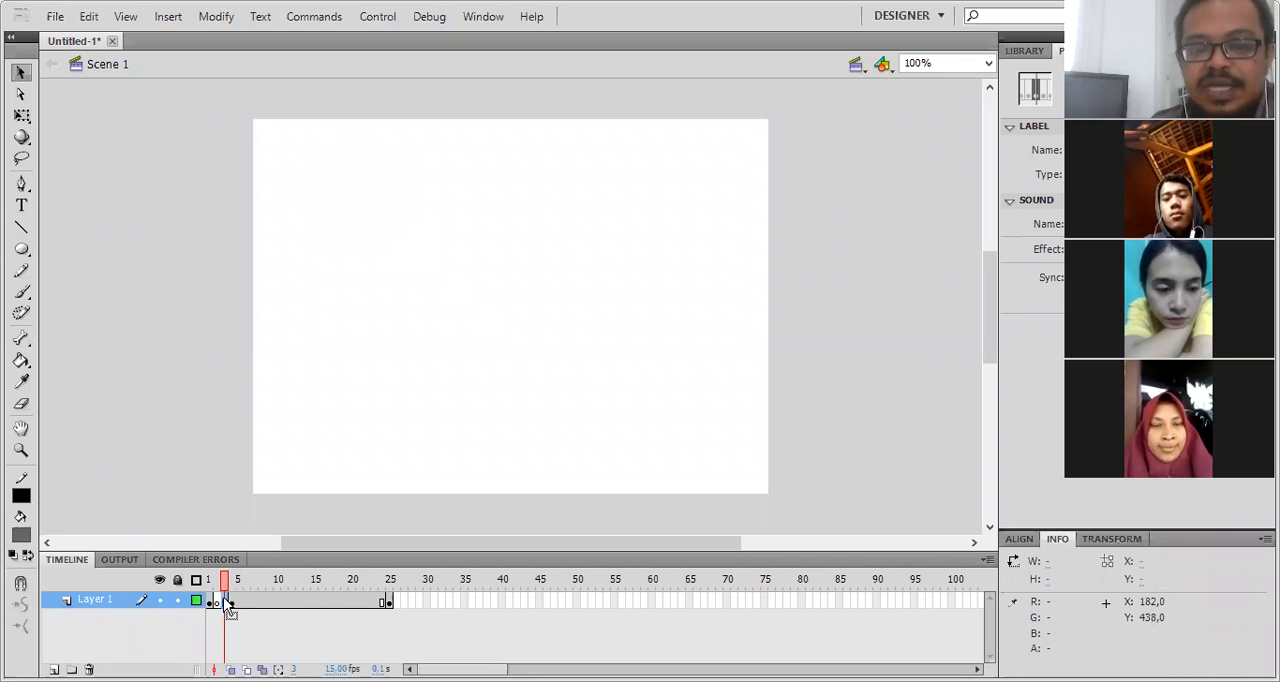
{"action": "left_click", "coordinate": [229, 600]}
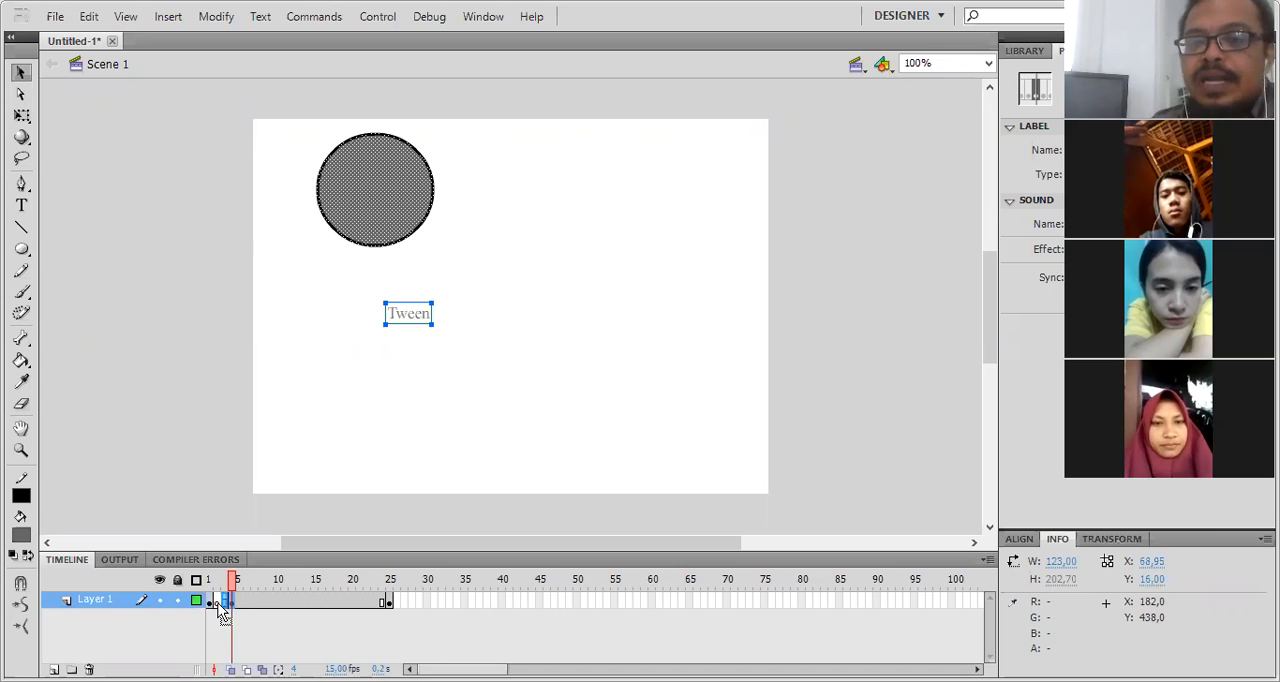
{"action": "key", "text": "ctrl+z"}
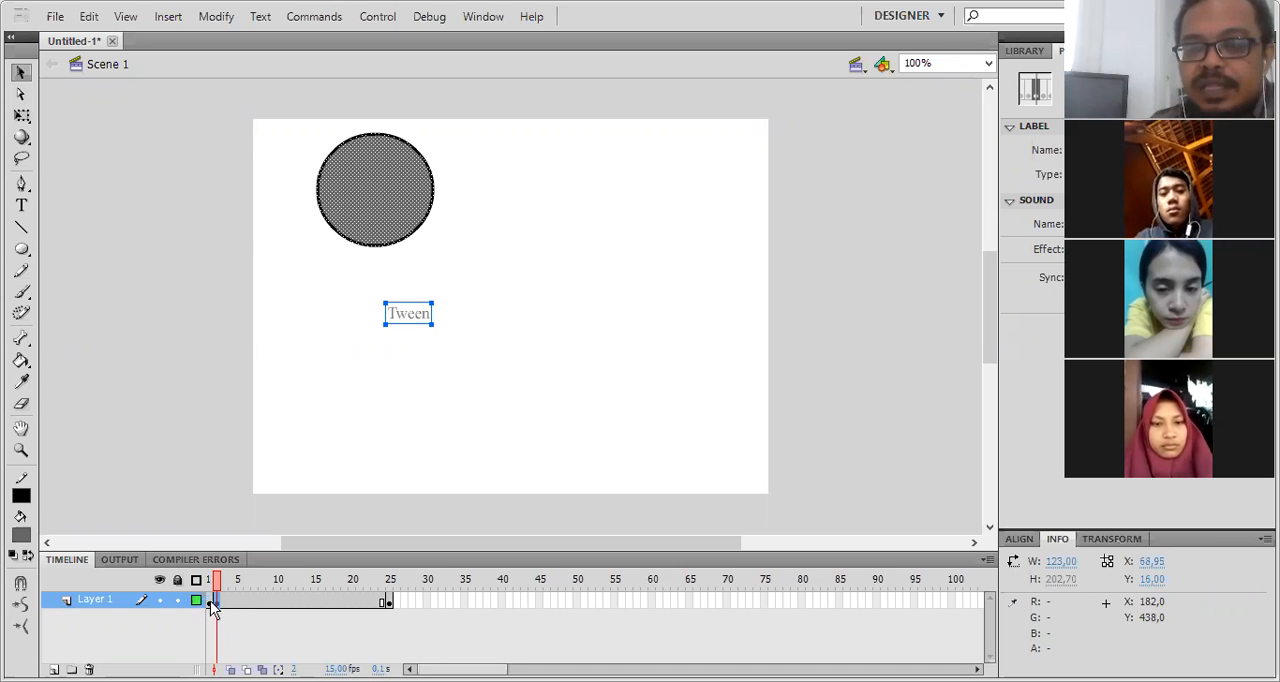
- Check the circle at the frame 1 and frame 25 keyframes and review the span of frames between them
{"action": "left_click", "coordinate": [211, 601]}
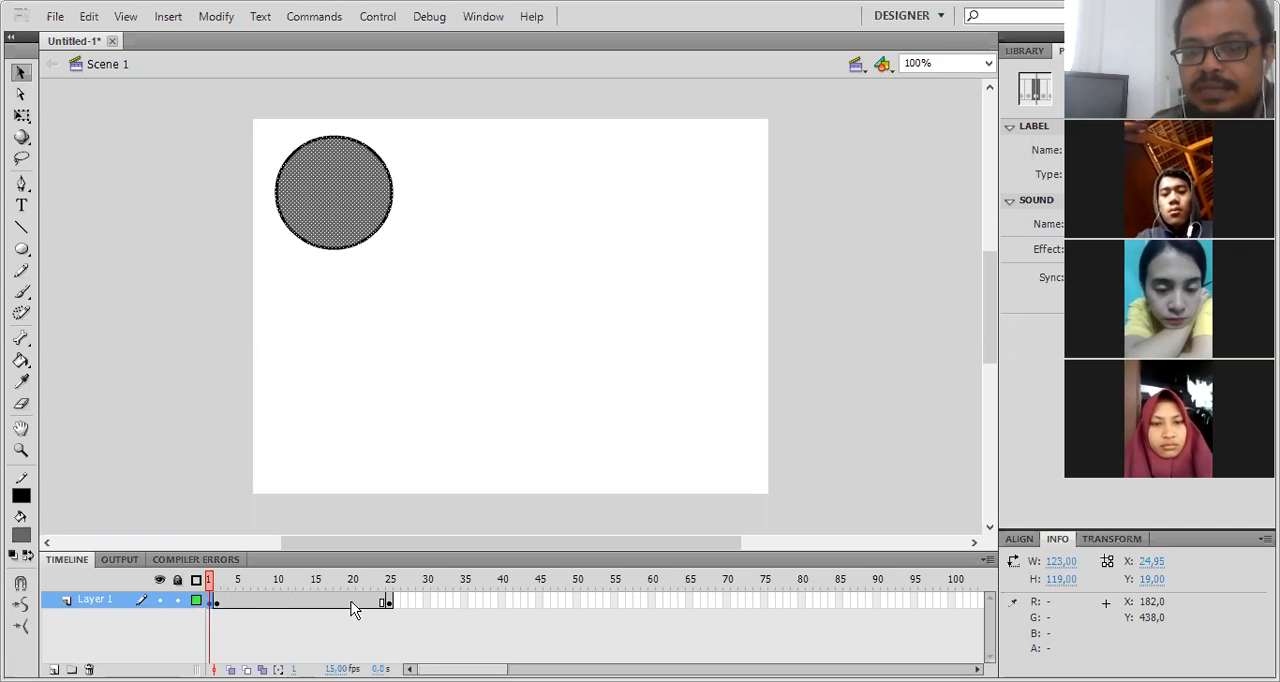
{"action": "left_click", "coordinate": [390, 600]}
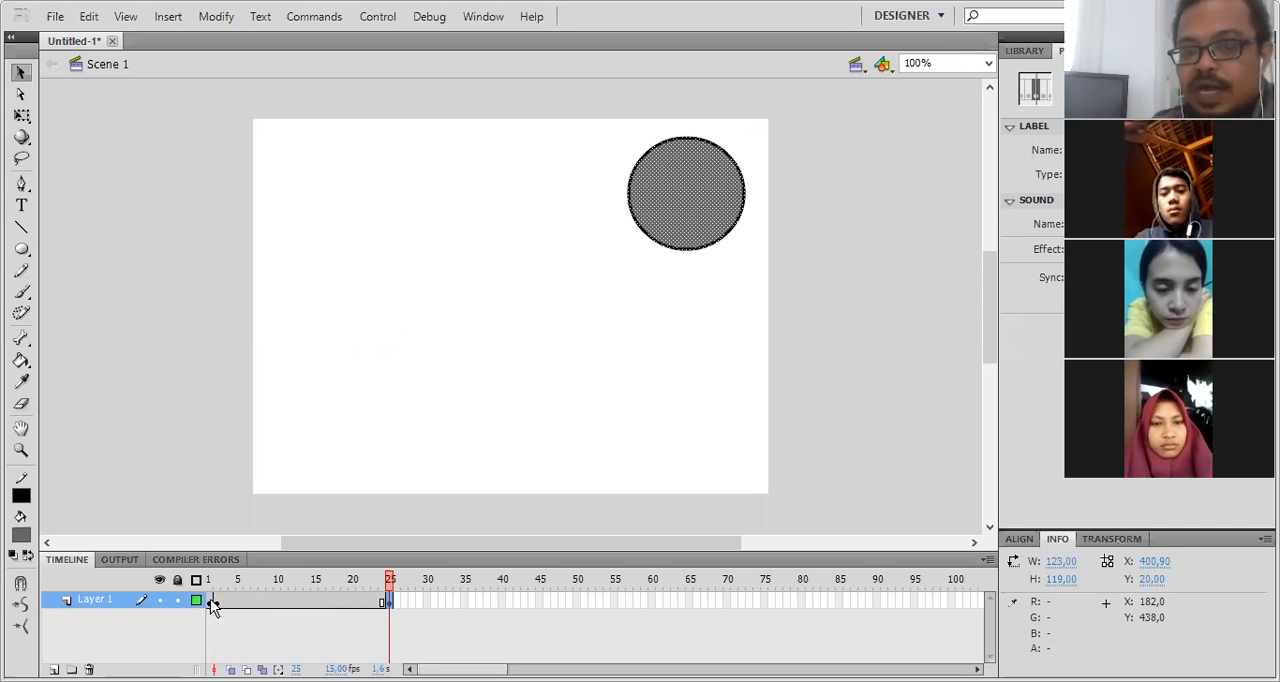
{"action": "left_click_drag", "start_coordinate": [211, 605], "coordinate": [391, 646]}
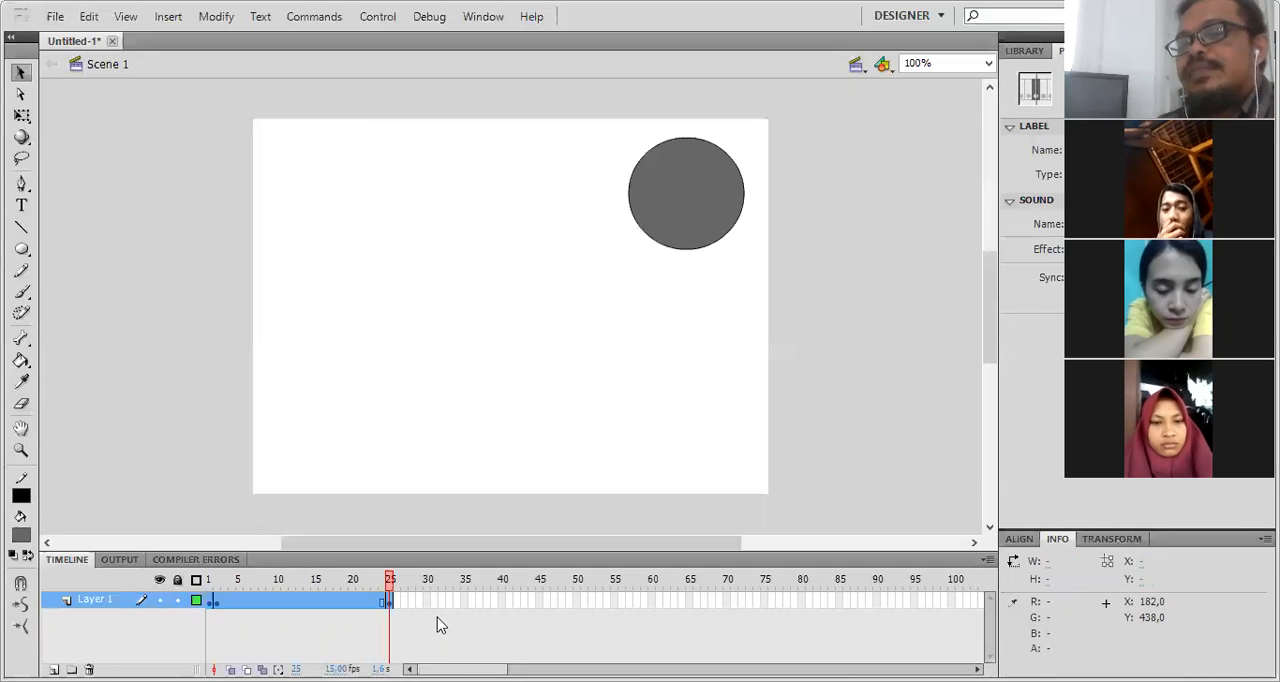
{"action": "left_click", "coordinate": [501, 641]}
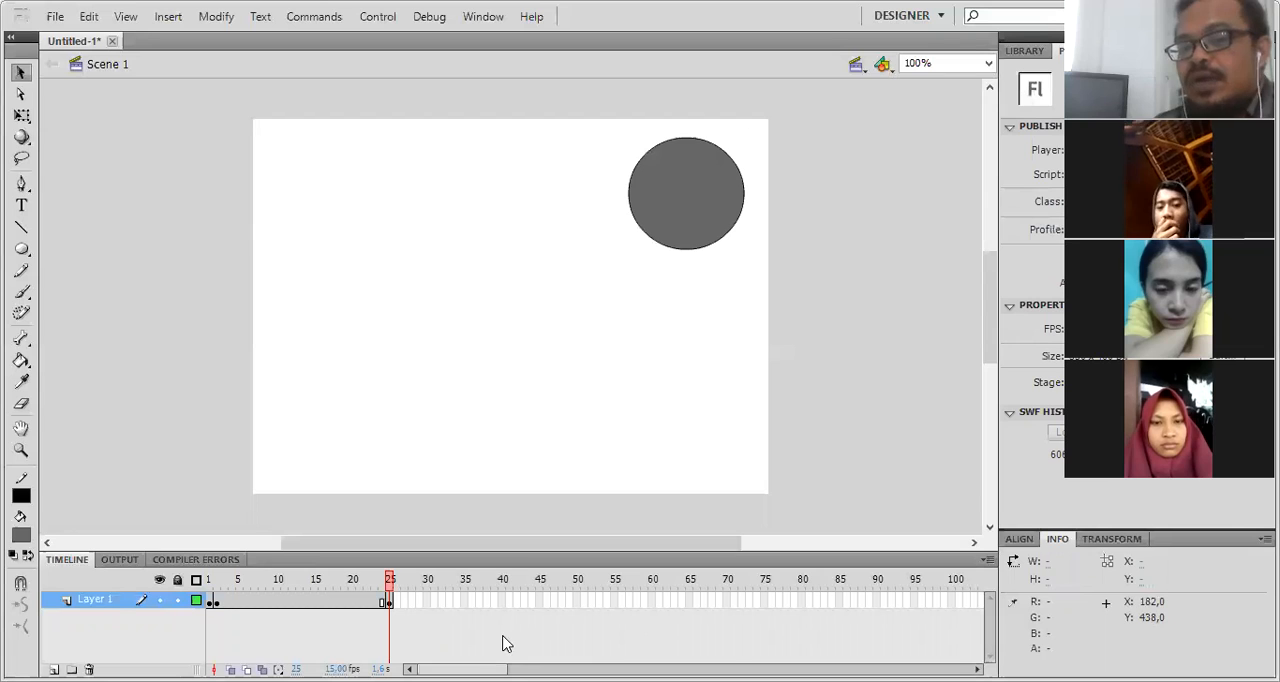
- Create a classic tween across frames 1 to 25 of Layer 1 and preview the circle's movement
{"action": "left_click", "coordinate": [210, 599]}
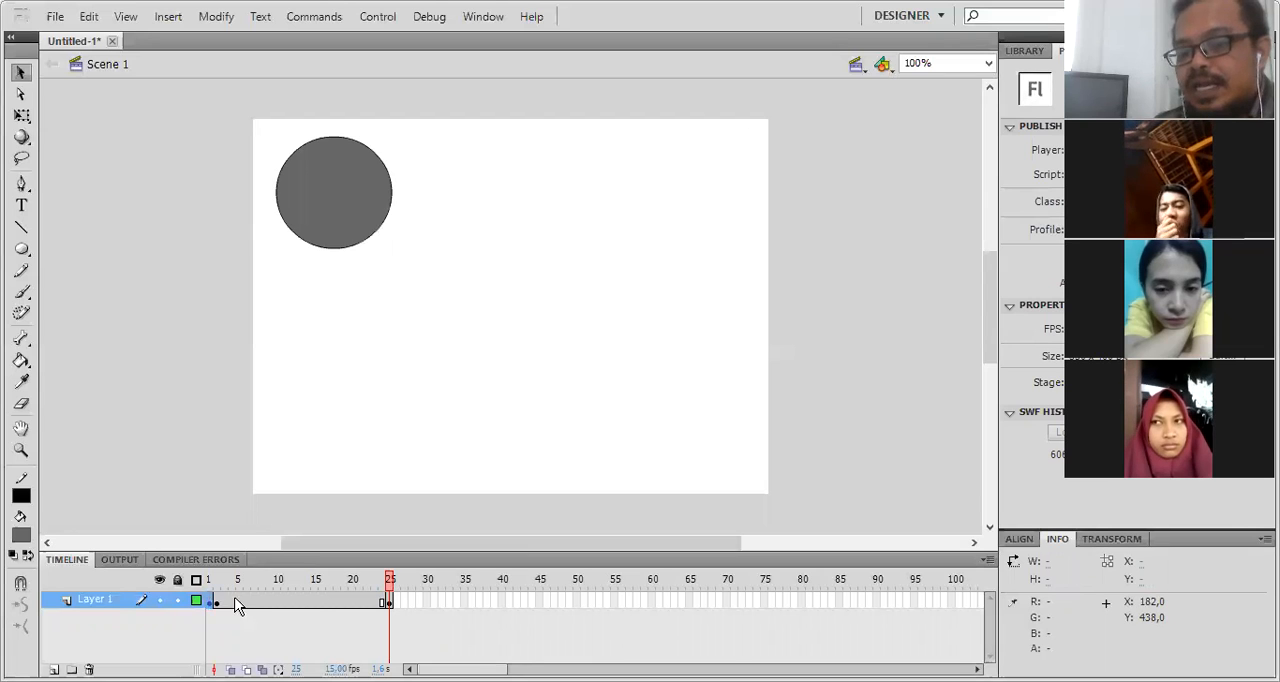
{"action": "left_click_drag", "start_coordinate": [238, 606], "coordinate": [309, 606]}
{"action": "left_click_drag", "start_coordinate": [390, 607], "coordinate": [389, 601]}
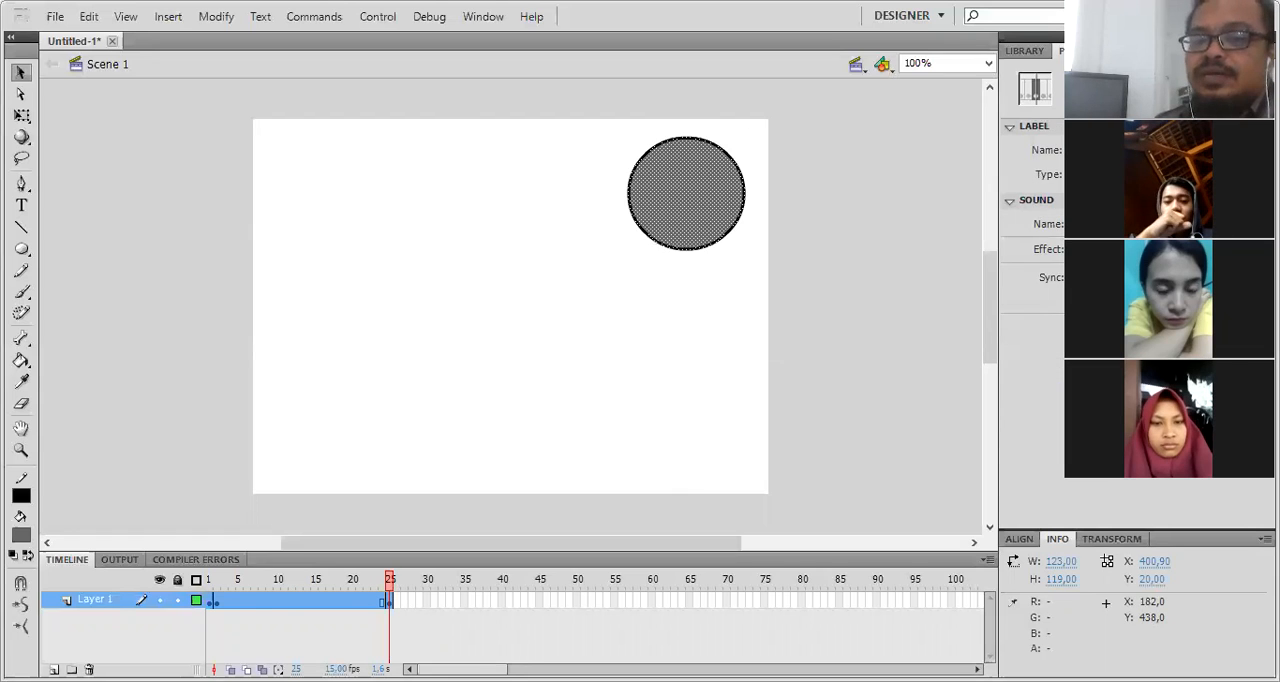
{"action": "right_click", "coordinate": [294, 600]}
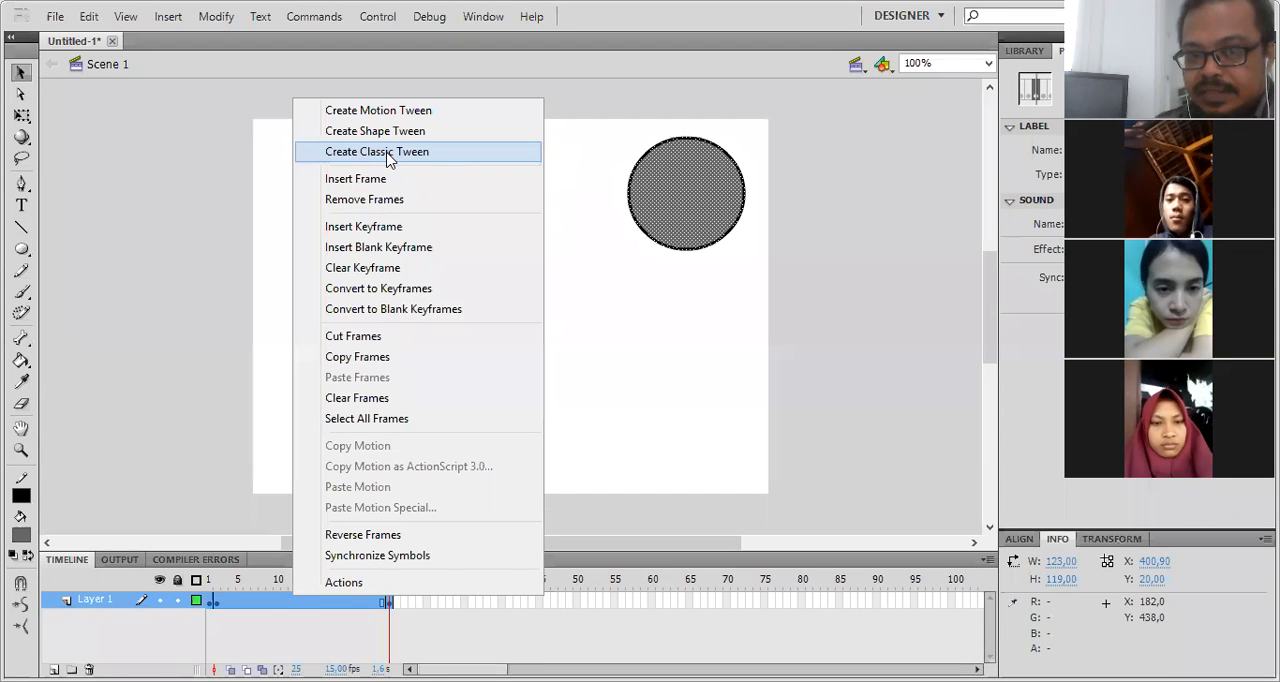
{"action": "left_click", "coordinate": [389, 157]}
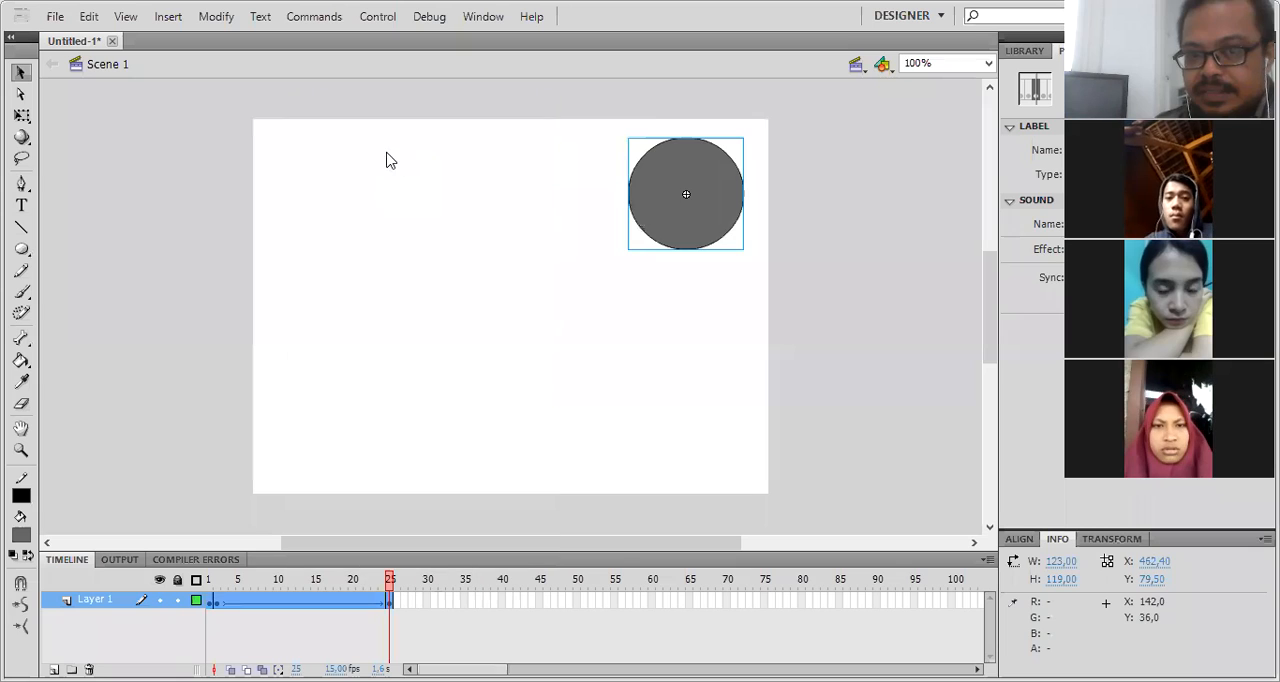
{"action": "left_click", "coordinate": [216, 583]}
{"action": "left_click_drag", "start_coordinate": [216, 583], "coordinate": [391, 622]}
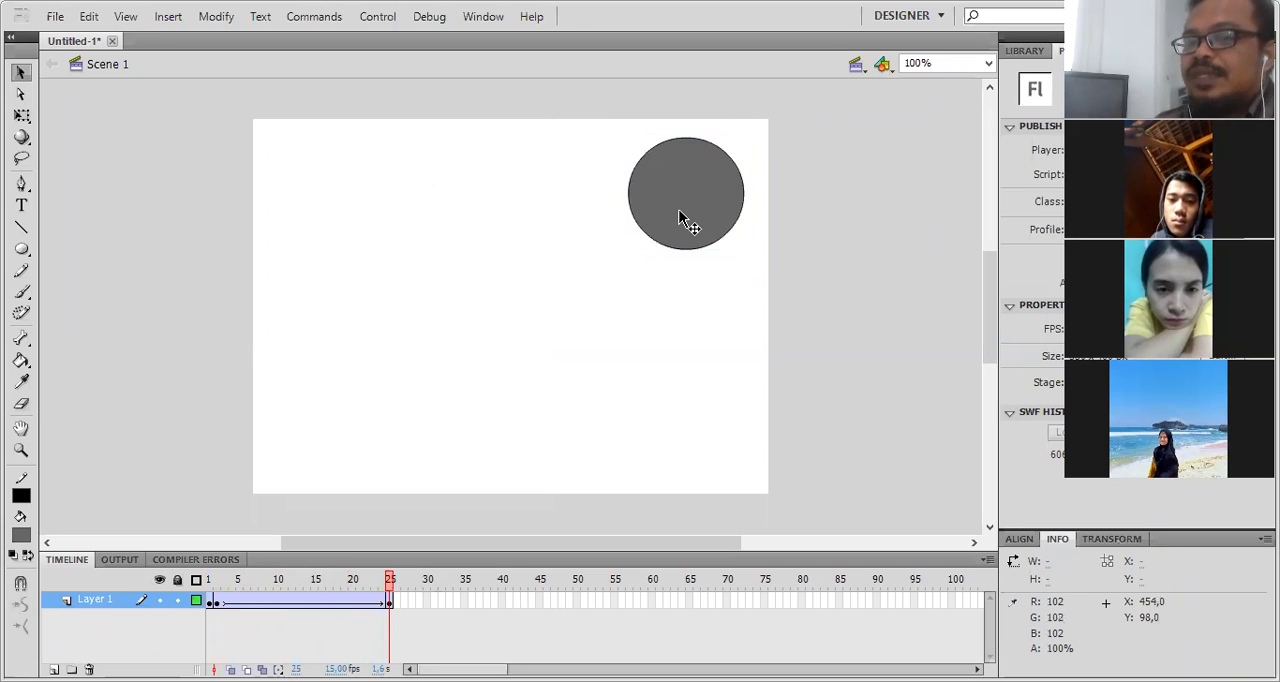
- Remove frames 2 to 25 from Layer 1, keeping only the keyframe at frame 1
{"action": "left_click", "coordinate": [401, 613]}
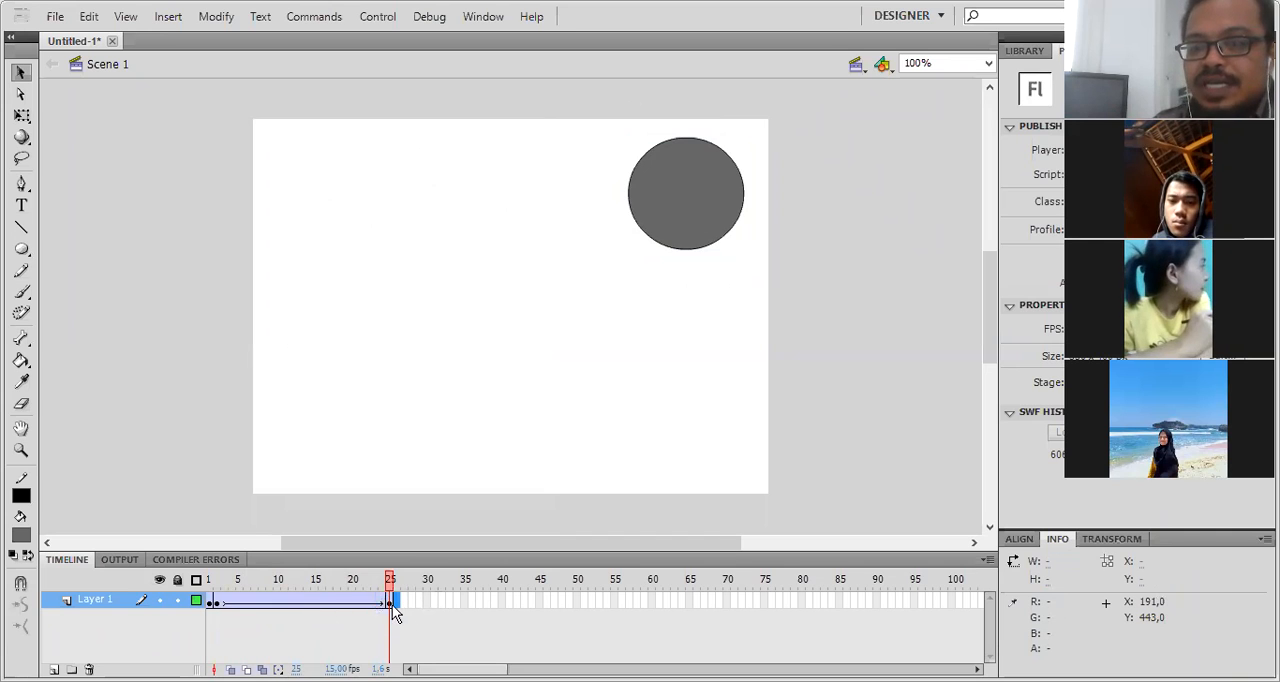
{"action": "left_click_drag", "start_coordinate": [393, 610], "coordinate": [218, 617]}
{"action": "right_click", "coordinate": [252, 602]}
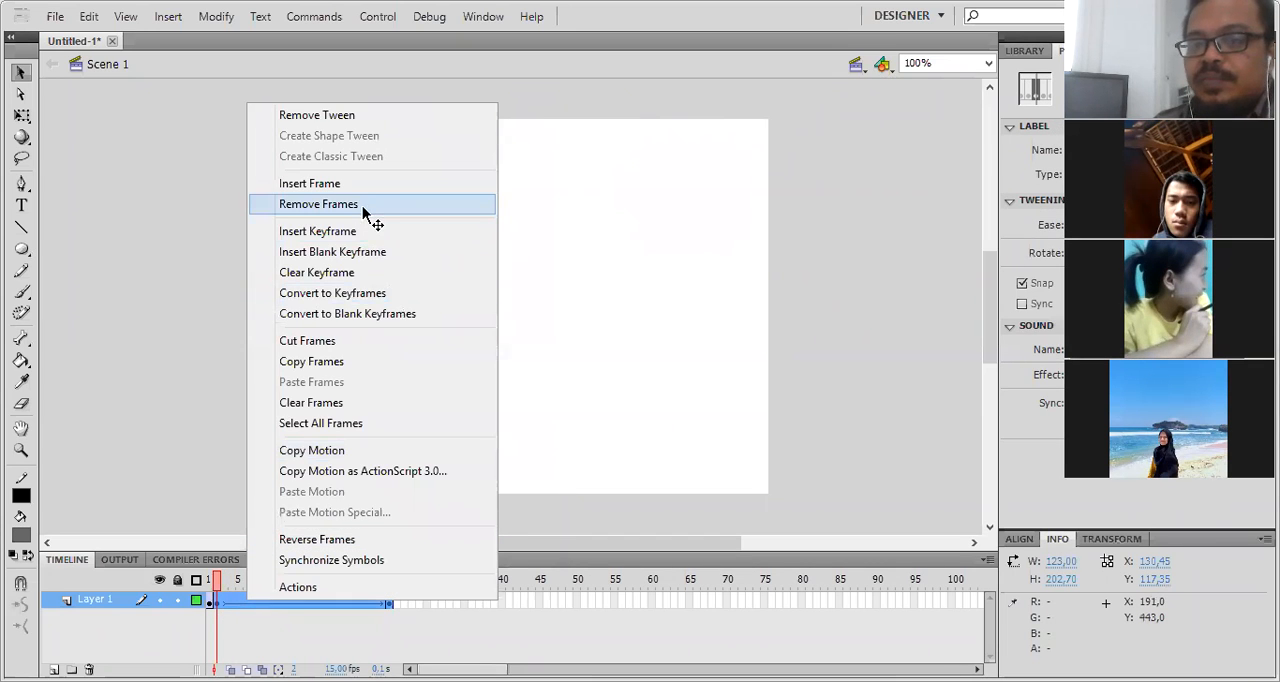
{"action": "left_click", "coordinate": [318, 204]}
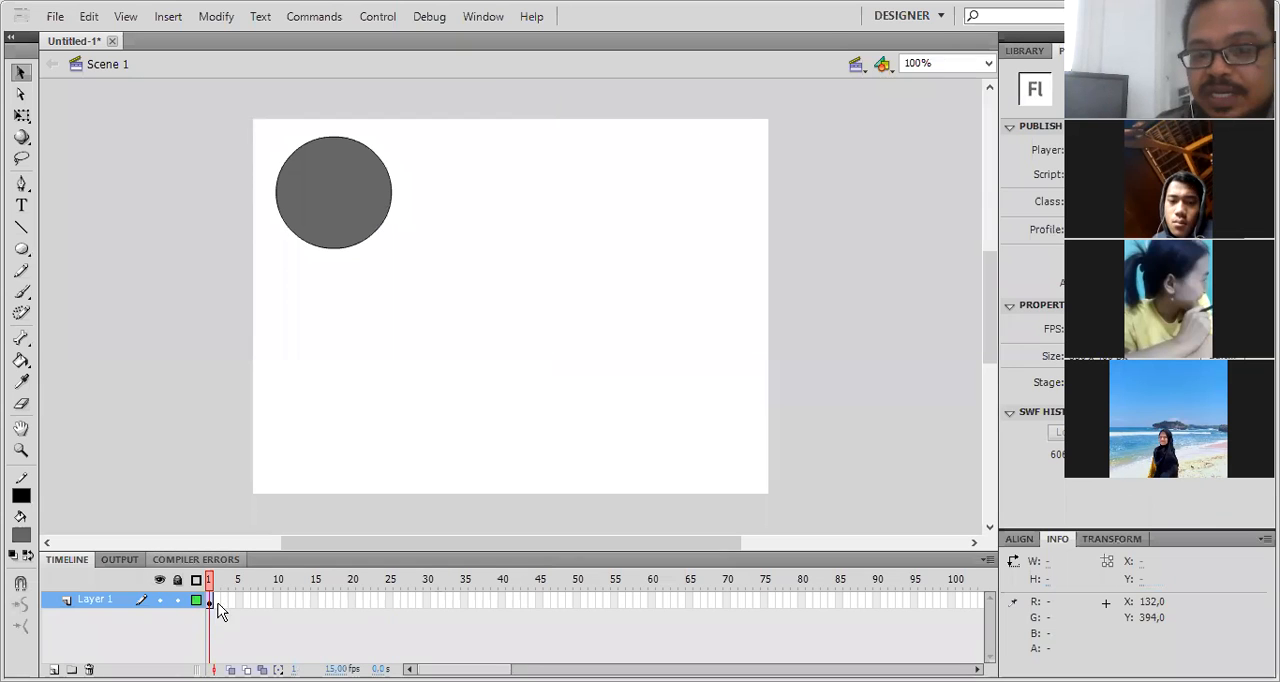
- Insert a keyframe at frame 25 and move its circle to the stage's upper right, about X 455, Y 78
{"action": "right_click", "coordinate": [391, 600]}
{"action": "left_click", "coordinate": [480, 227]}
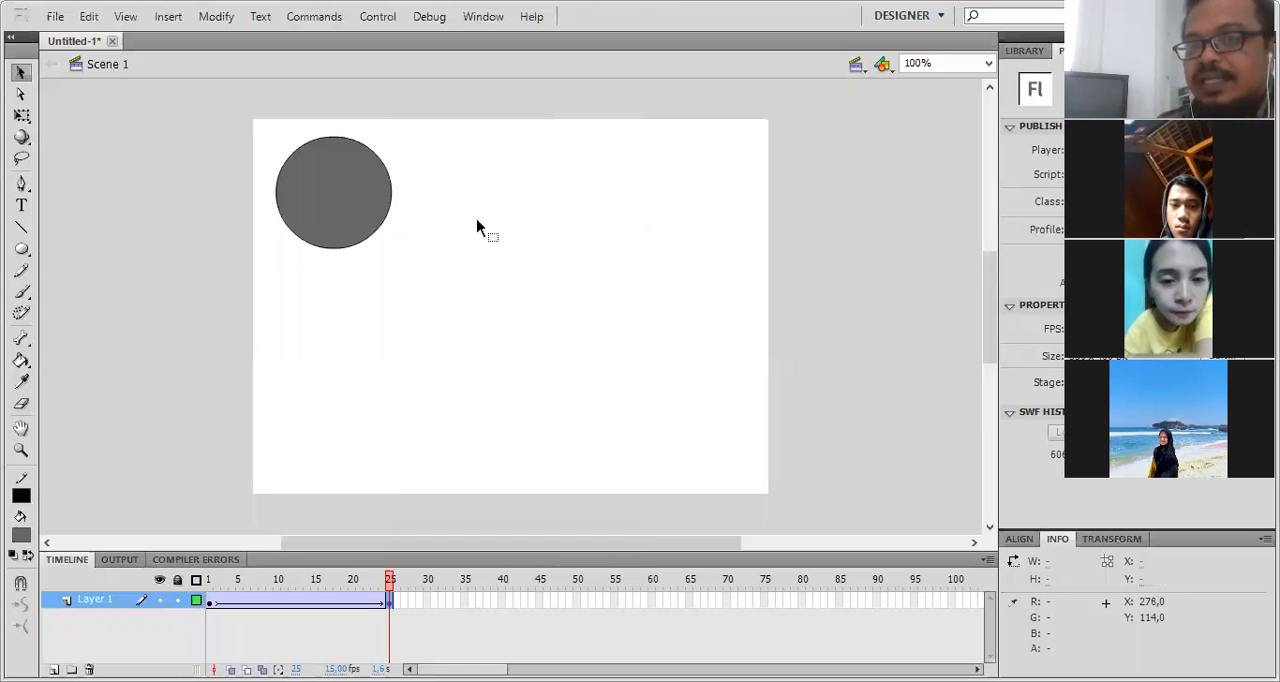
{"action": "left_click", "coordinate": [360, 206]}
{"action": "left_click_drag", "start_coordinate": [608, 196], "coordinate": [706, 206]}
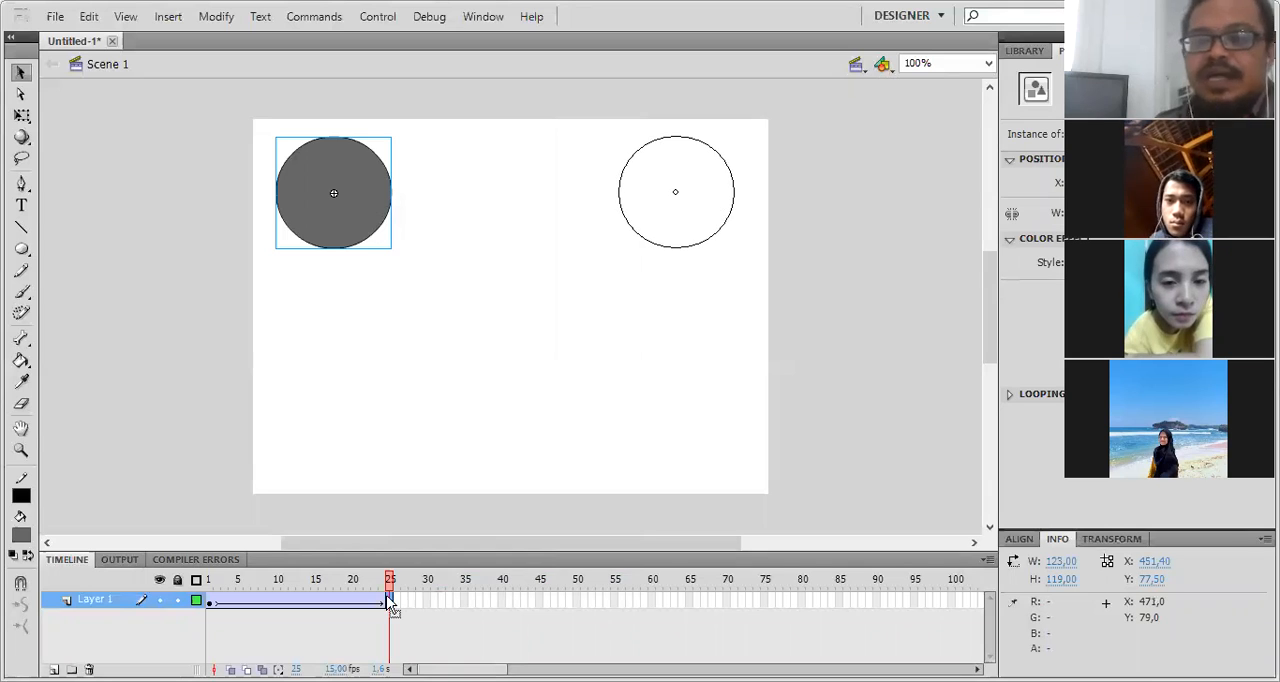
- Check the circle's motion at several frames between frame 1 and frame 25
{"action": "left_click", "coordinate": [222, 585]}
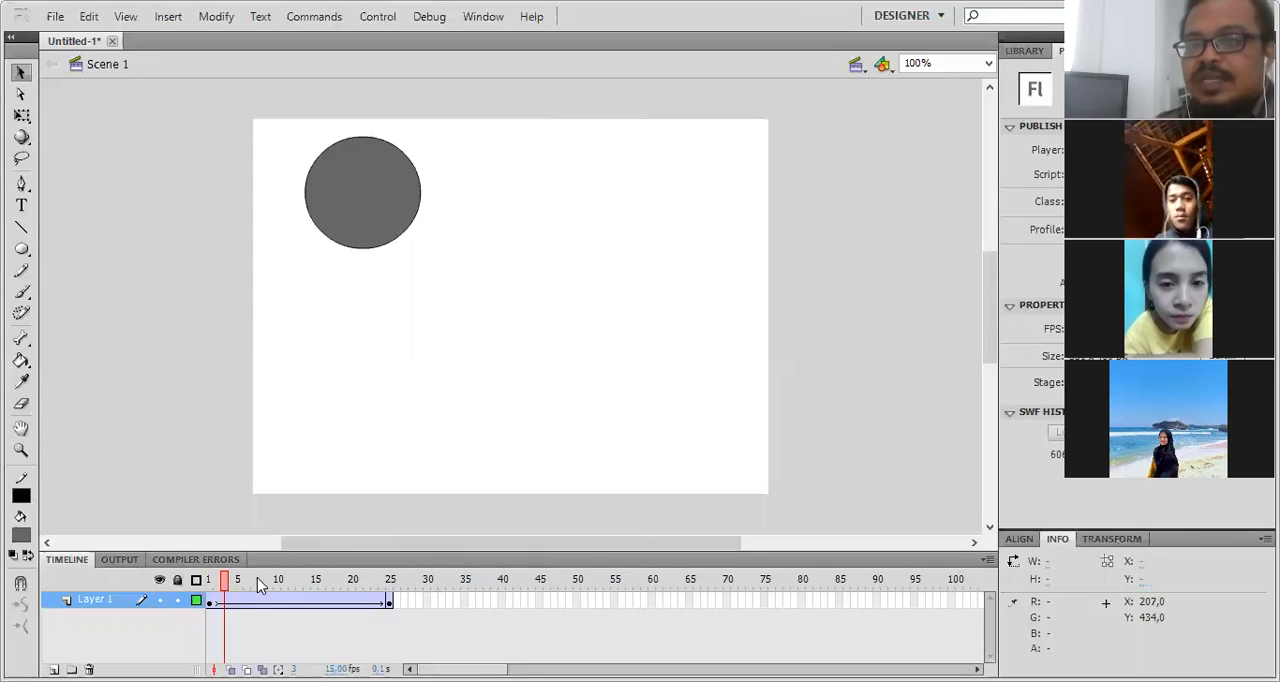
{"action": "left_click", "coordinate": [287, 577]}
{"action": "left_click", "coordinate": [356, 582]}
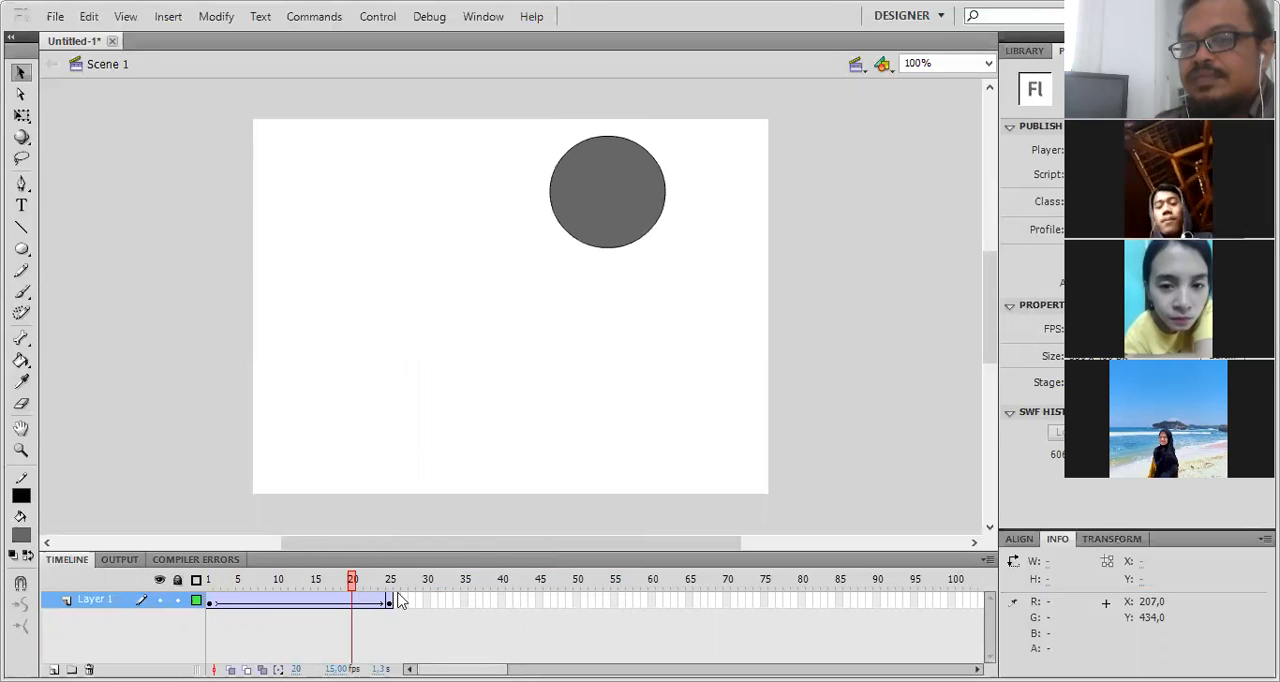
{"action": "left_click", "coordinate": [396, 601]}
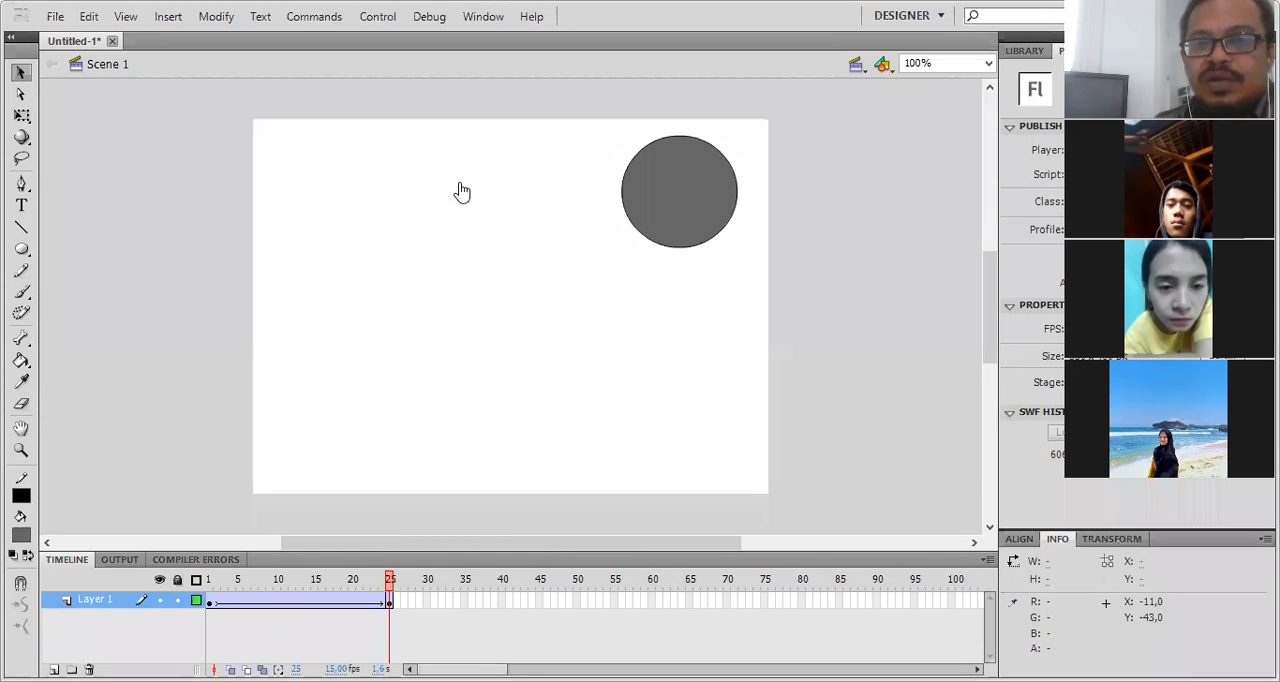
- Close the current document, create an ActionScript 2.0 document, and draw a circle about 128 px wide in the stage's upper left
{"action": "key", "text": "ctrl+w"}
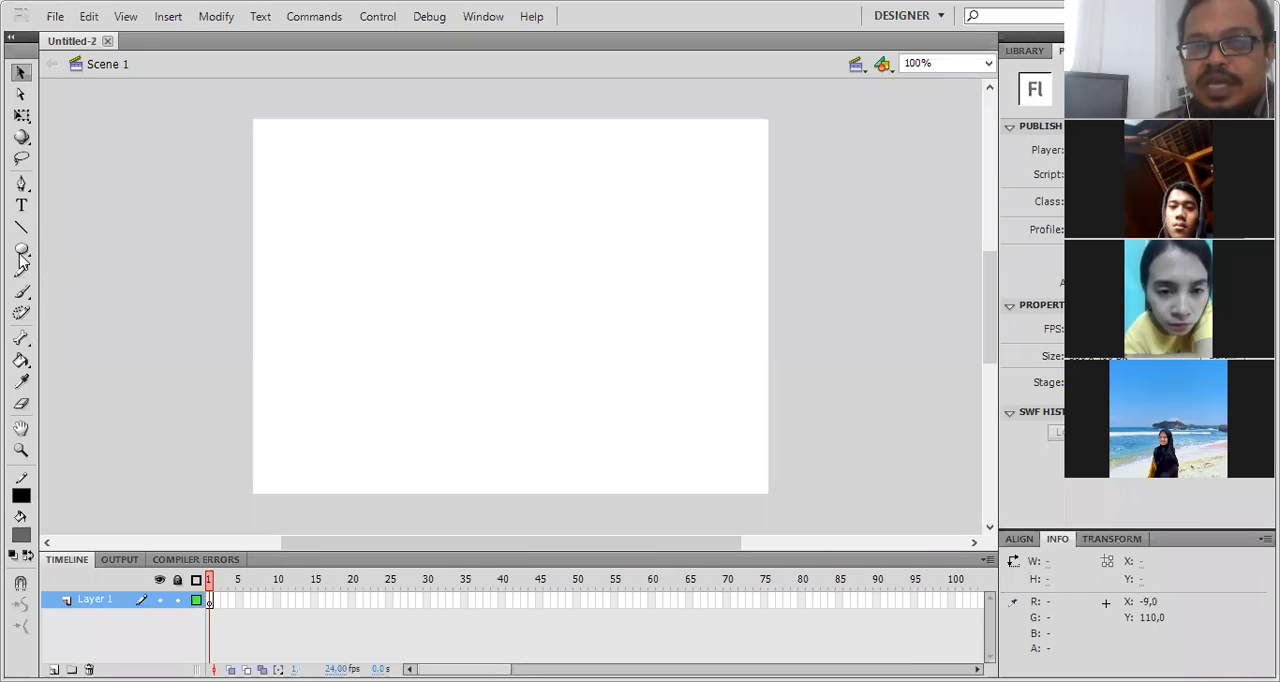
{"action": "left_click", "coordinate": [20, 252]}
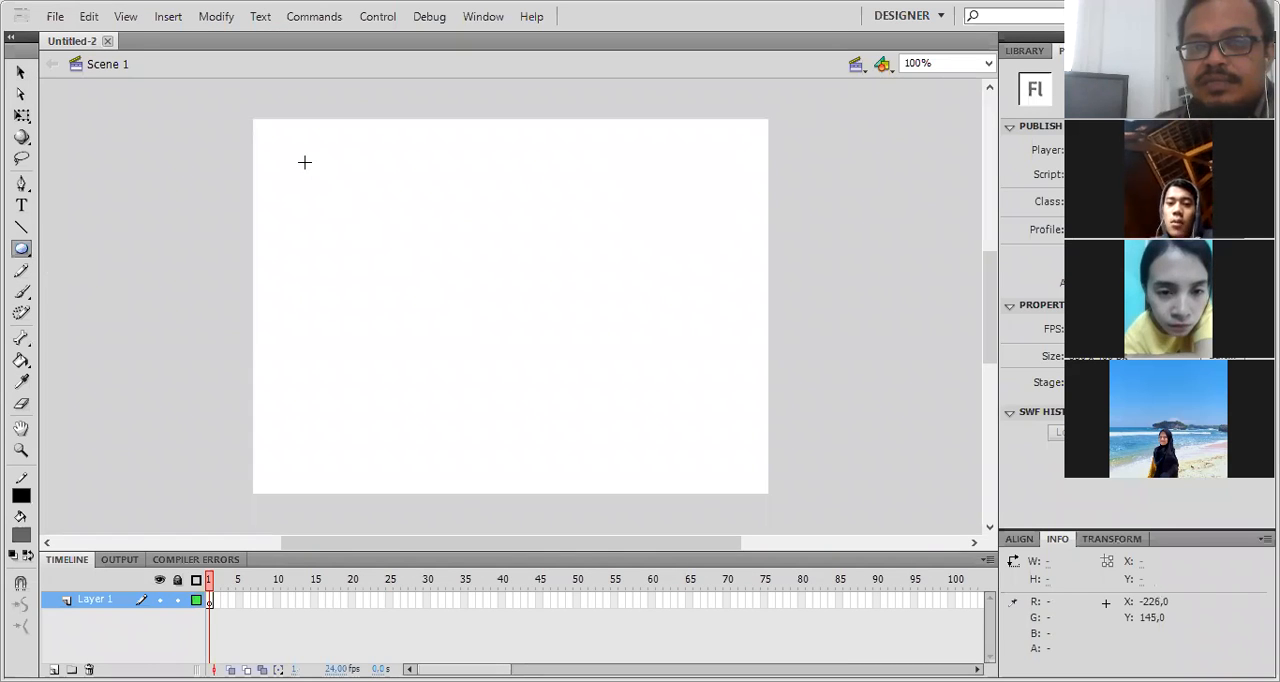
{"action": "left_click_drag", "start_coordinate": [289, 153], "coordinate": [407, 269]}
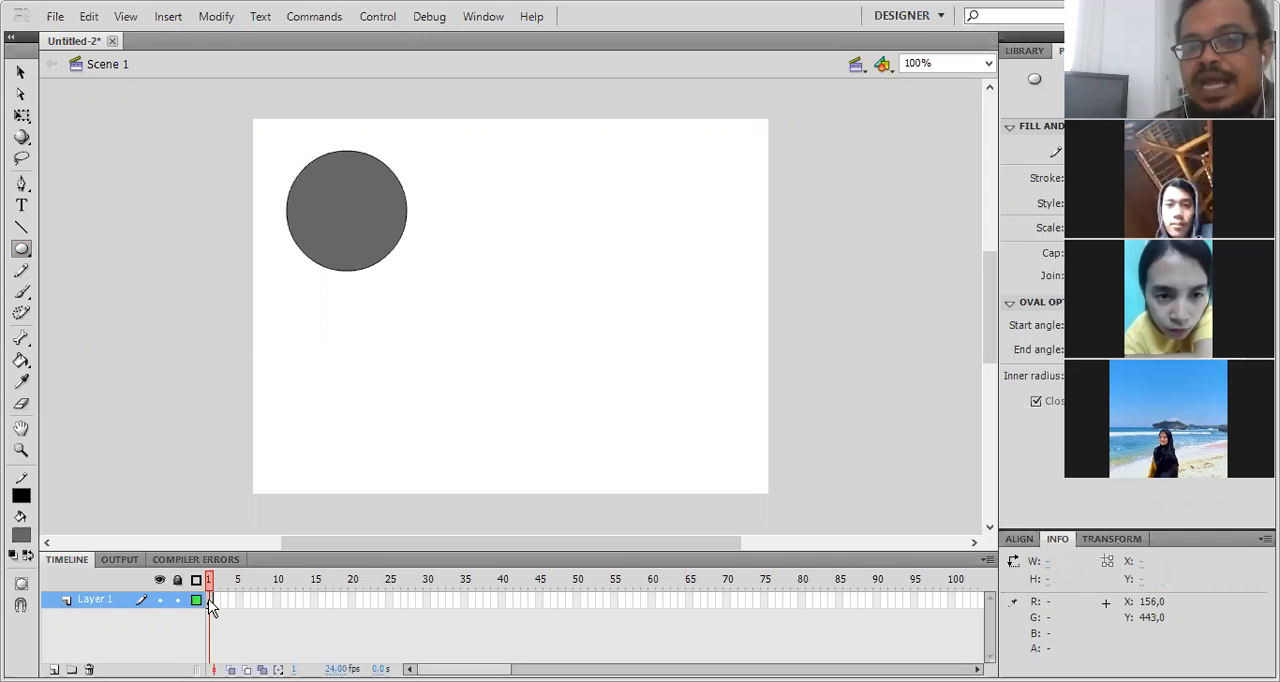
- Apply a classic tween to frame 1 of Layer 1 and insert a keyframe at frame 25
{"action": "right_click", "coordinate": [210, 600]}
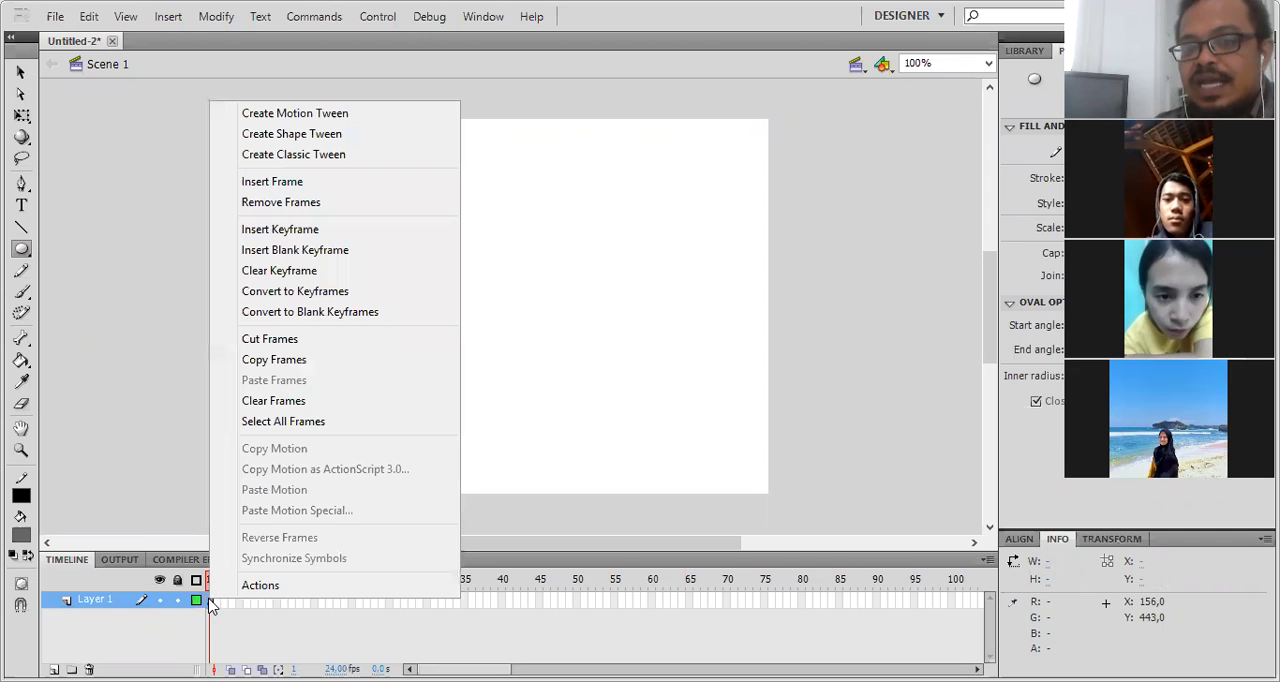
{"action": "left_click", "coordinate": [342, 158]}
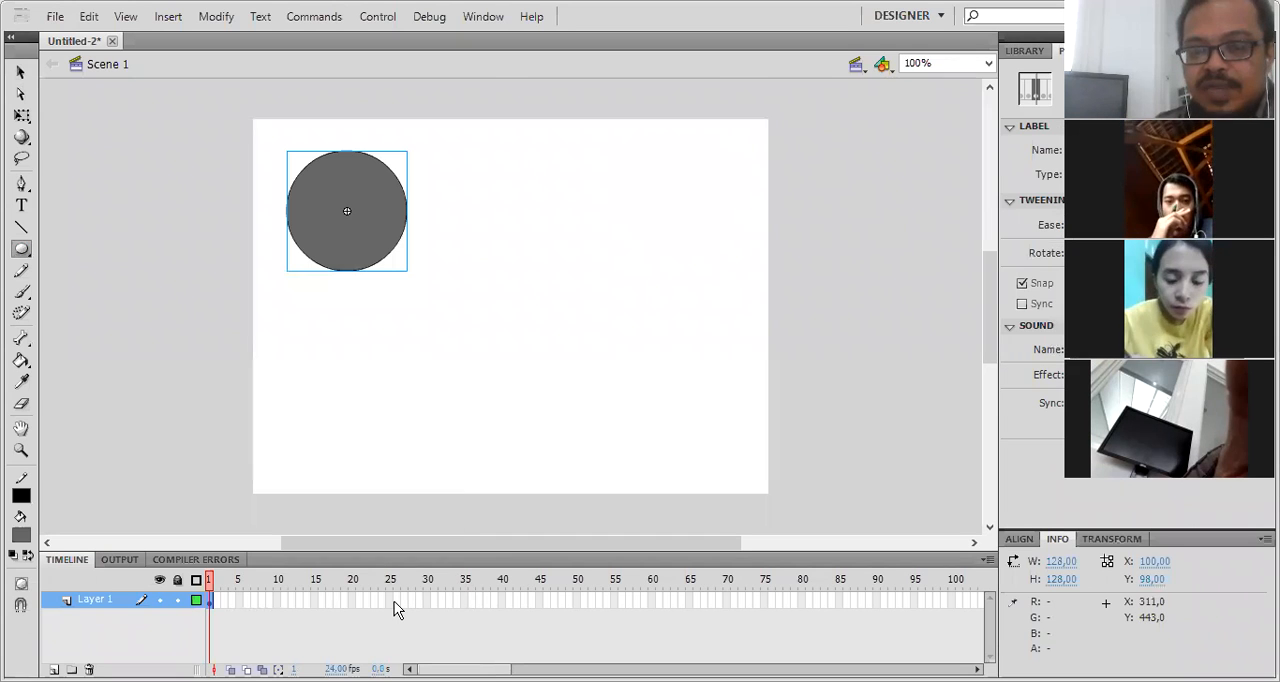
{"action": "right_click", "coordinate": [395, 604]}
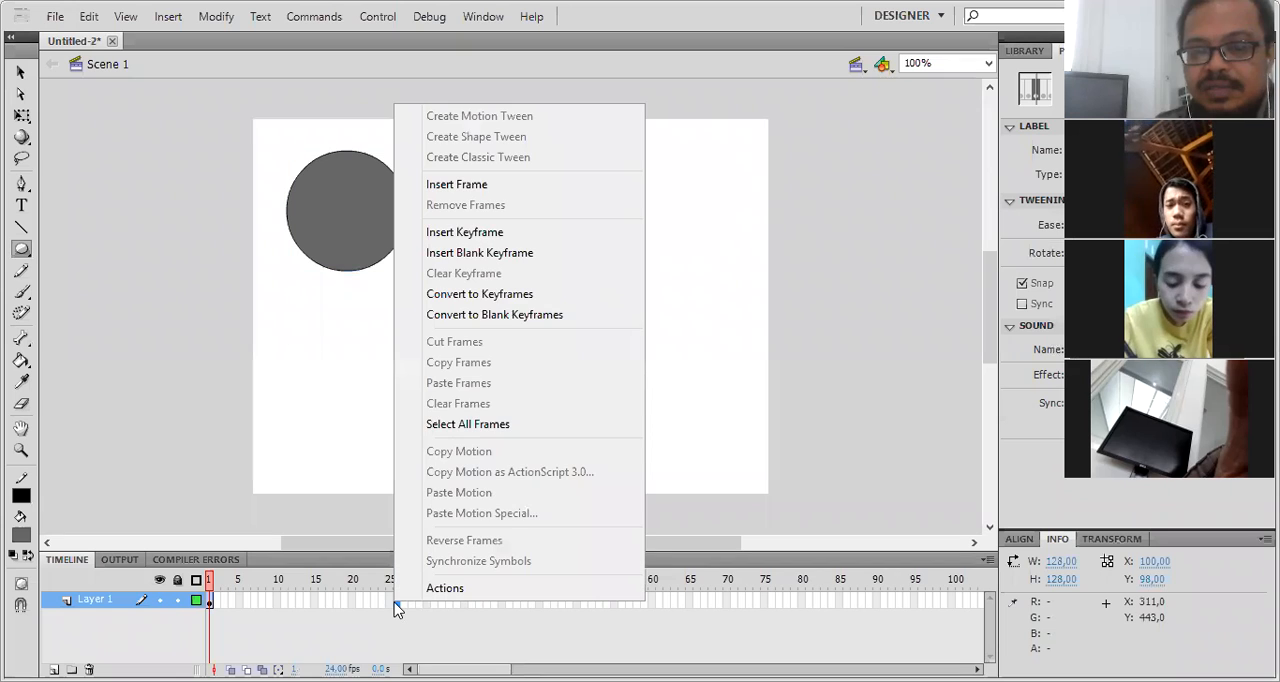
{"action": "right_click", "coordinate": [390, 603]}
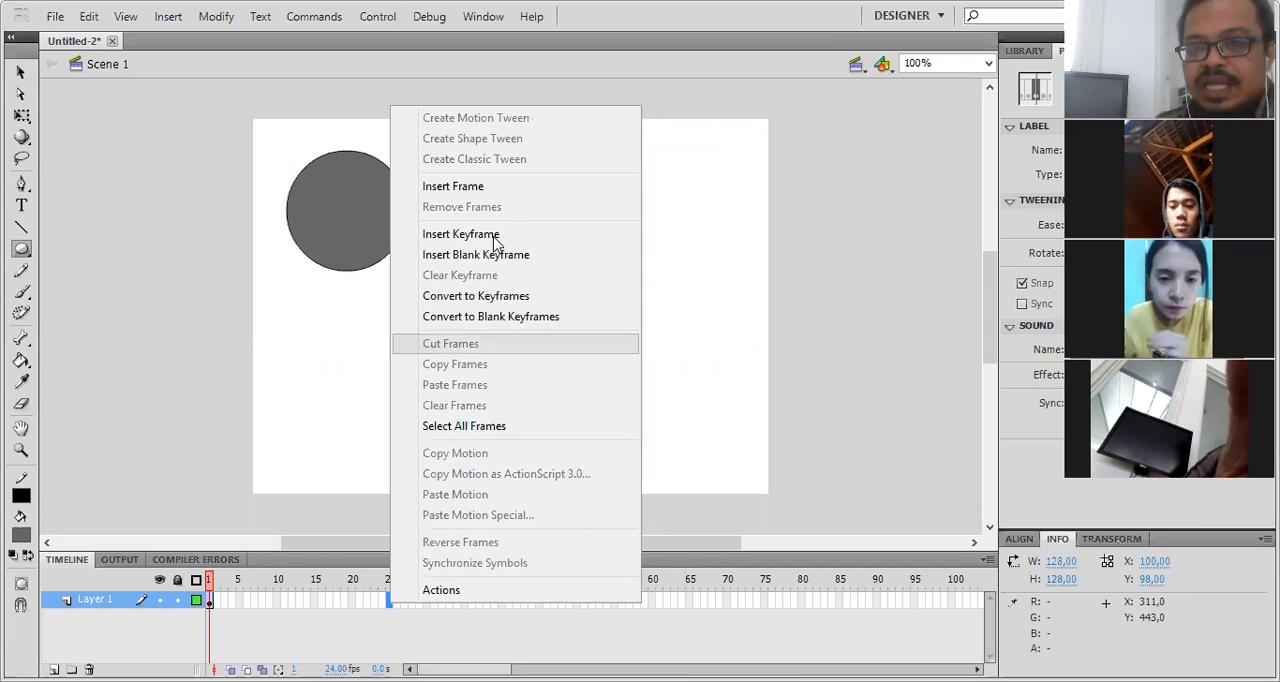
{"action": "left_click", "coordinate": [487, 234]}
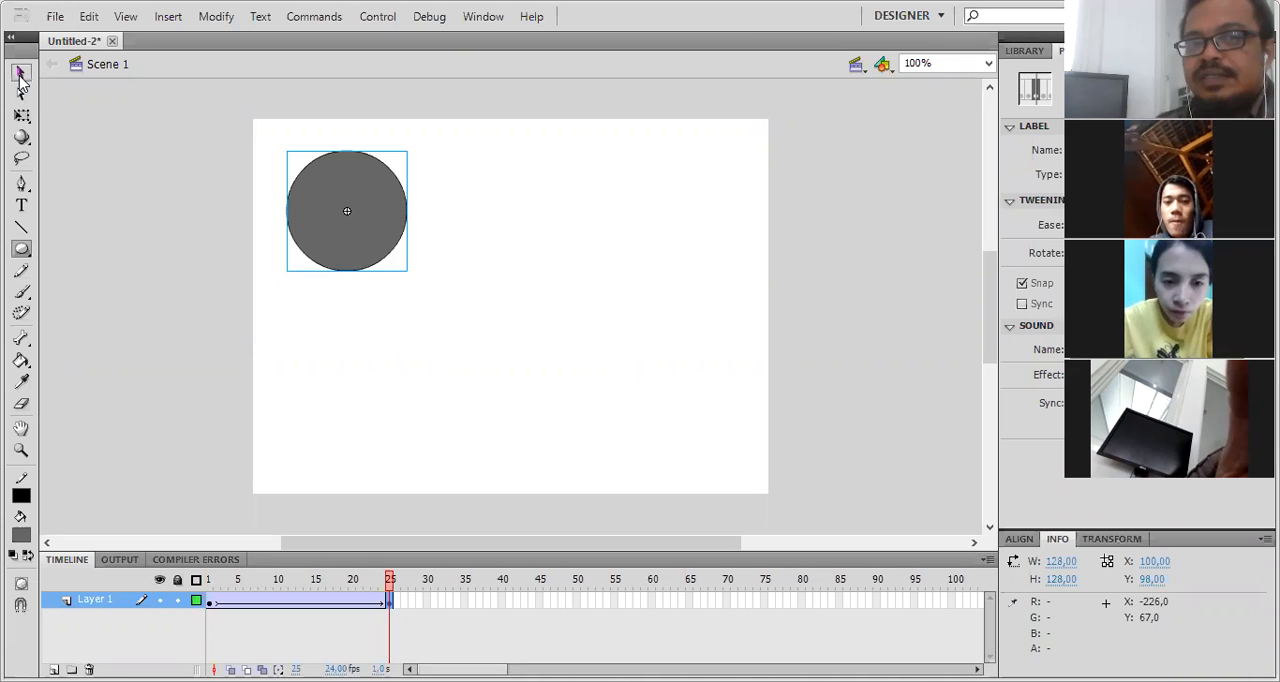
- Move the circle at frame 25 to the stage's upper right, about X 420, Y 94
{"action": "left_click", "coordinate": [20, 76]}
{"action": "left_click", "coordinate": [357, 237]}
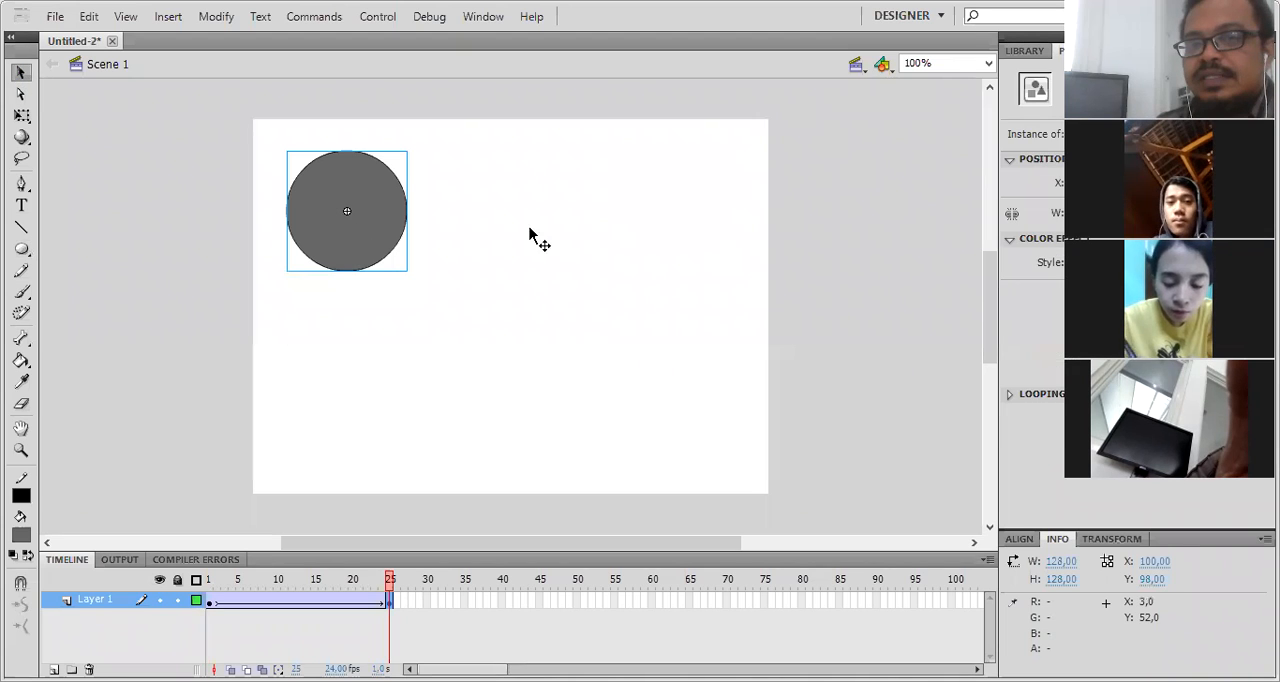
{"action": "left_click_drag", "start_coordinate": [626, 224], "coordinate": [652, 226]}
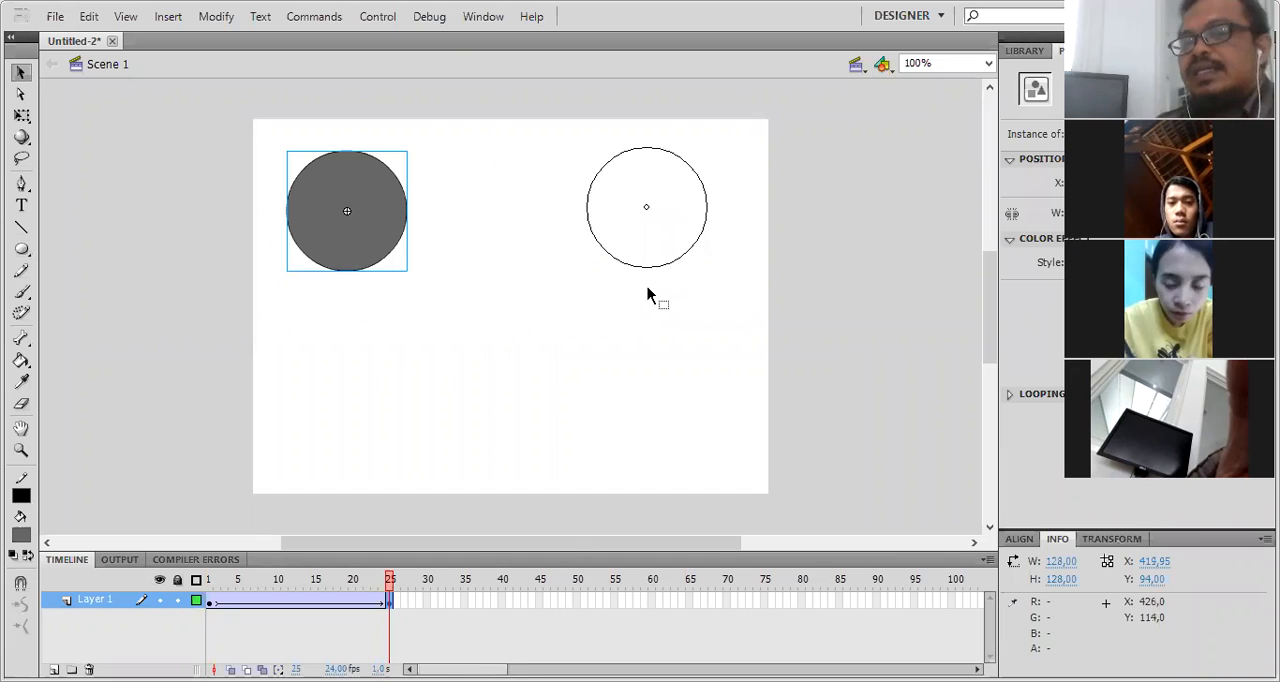
- Insert a keyframe at frame 50 and move its circle to the stage's lower right, about X 425, Y 307
{"action": "right_click", "coordinate": [580, 605]}
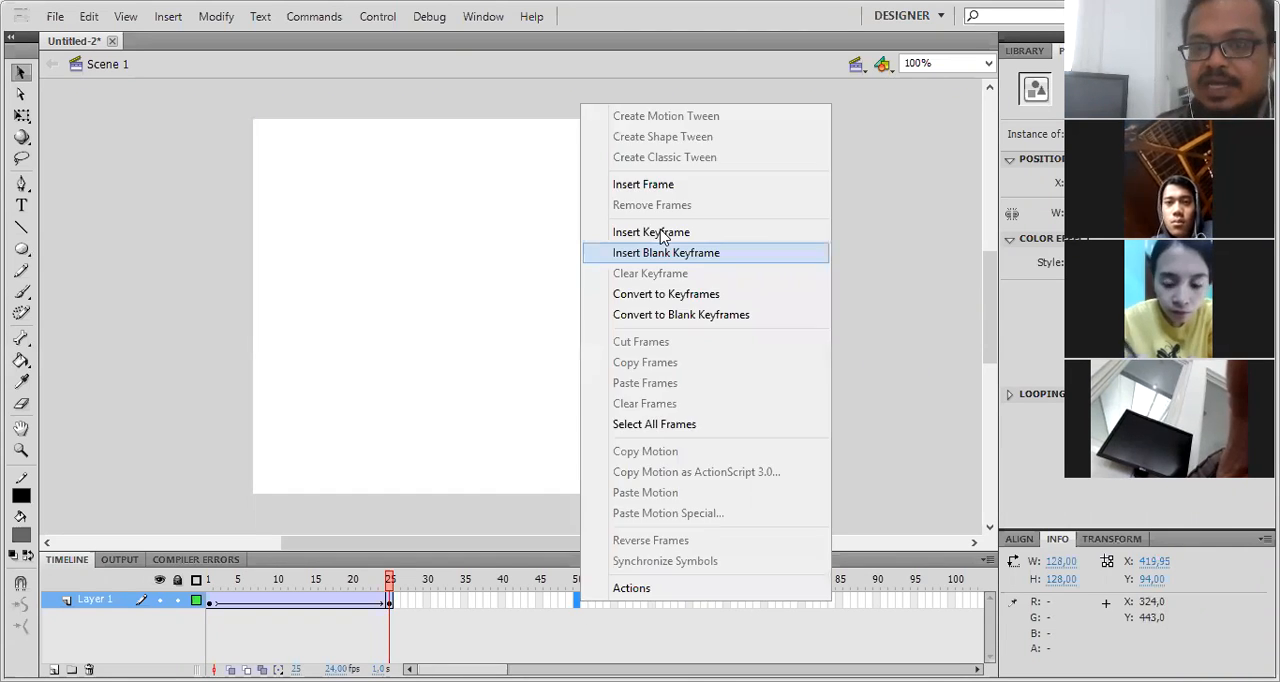
{"action": "left_click", "coordinate": [652, 232]}
{"action": "left_click_drag", "start_coordinate": [684, 229], "coordinate": [689, 434]}
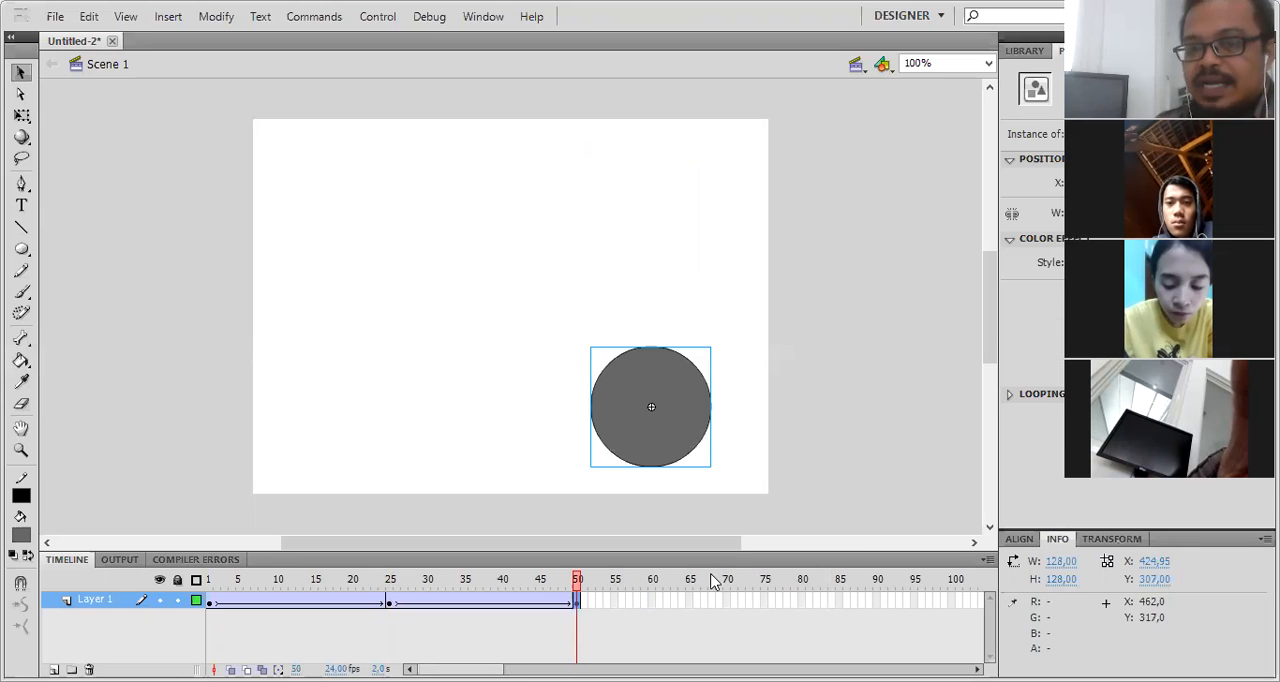
{"action": "right_click", "coordinate": [765, 600]}
{"action": "left_click", "coordinate": [838, 231]}
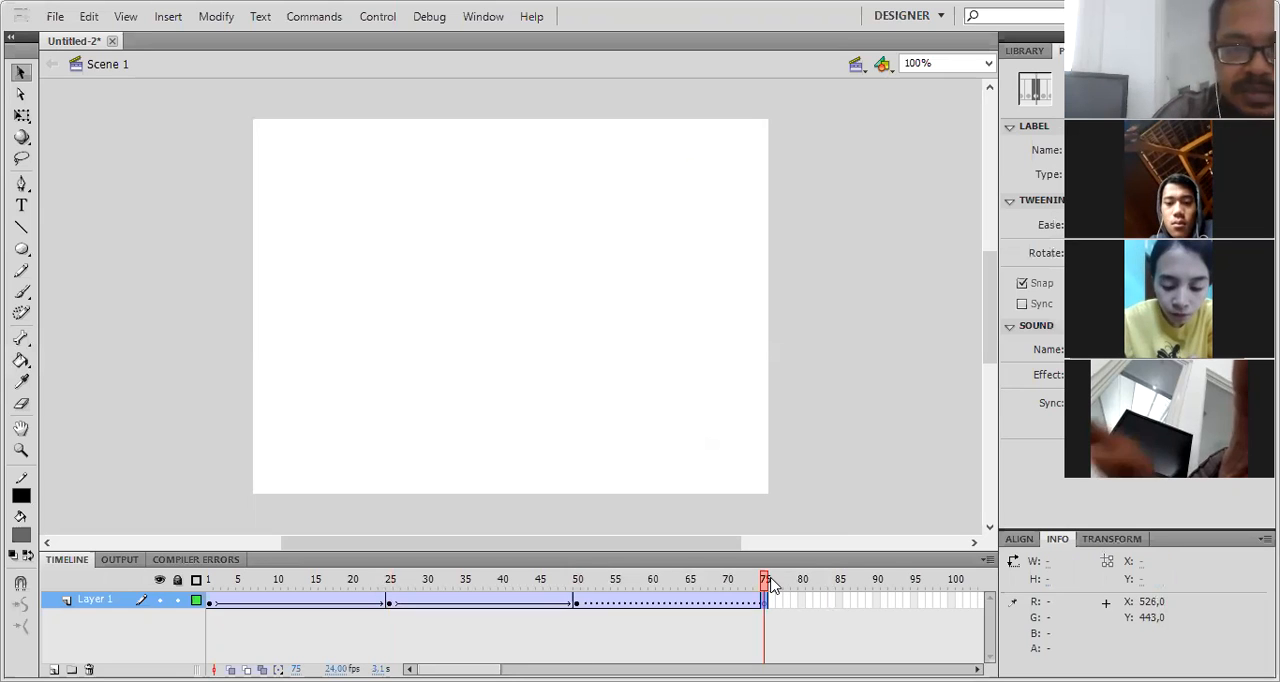
{"action": "key", "text": "ctrl+z"}
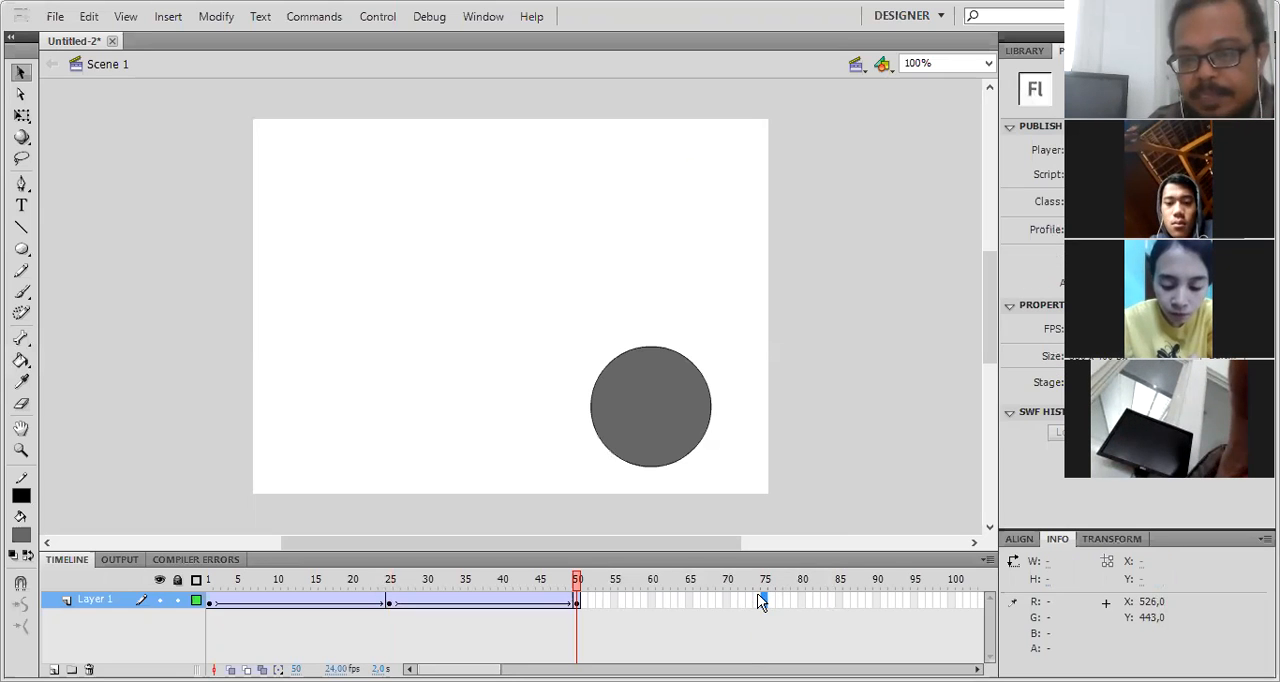
- Insert a keyframe at frame 75 and move its circle to the stage's lower left, about X 95, Y 301
{"action": "right_click", "coordinate": [763, 600]}
{"action": "left_click", "coordinate": [834, 231]}
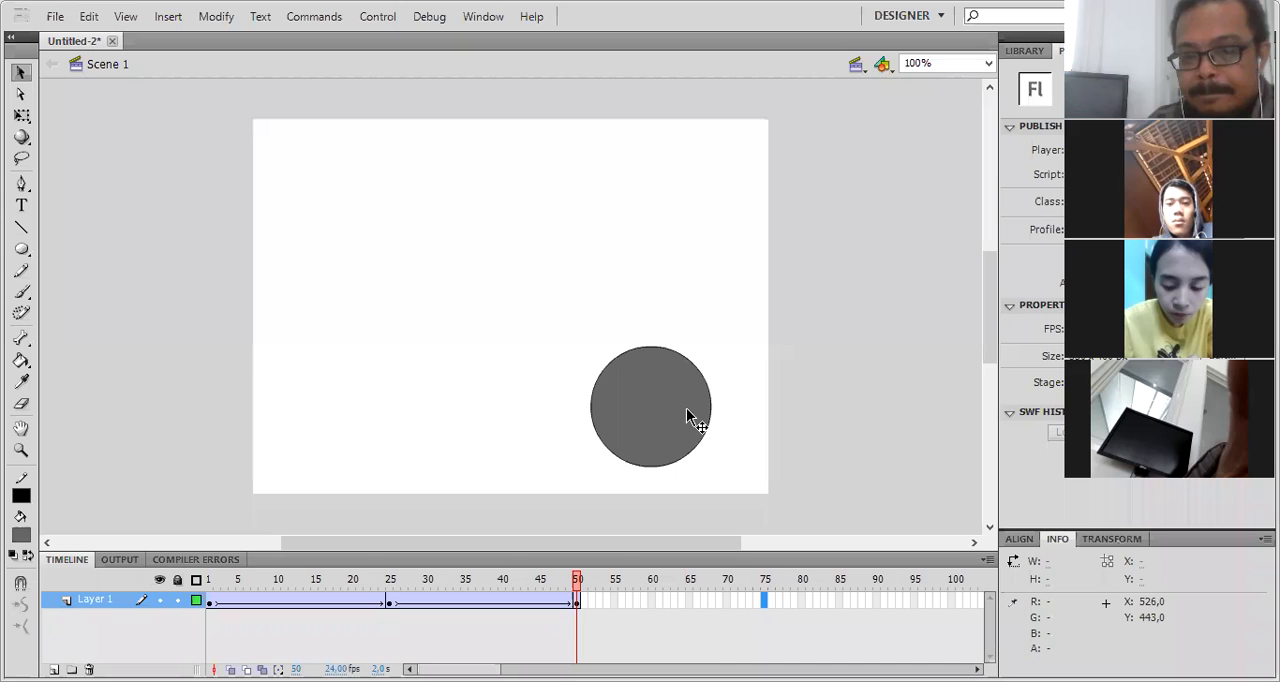
{"action": "left_click_drag", "start_coordinate": [372, 411], "coordinate": [373, 412]}
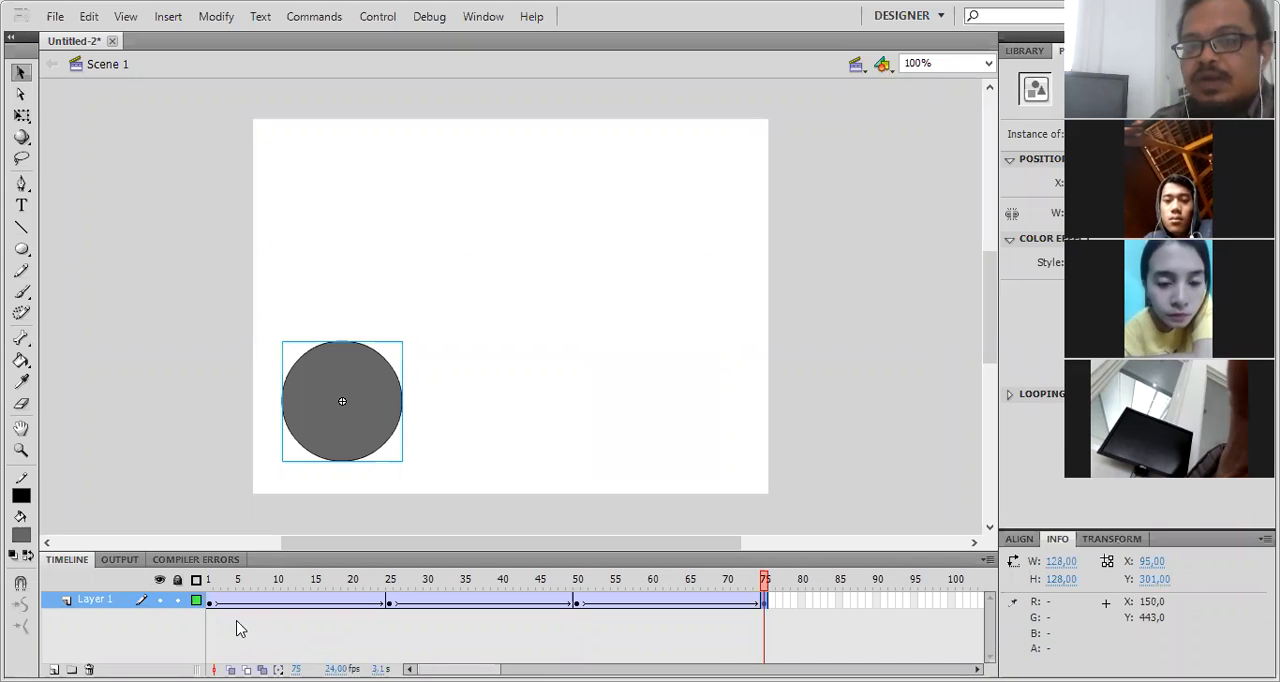
- Scrub through the timeline from frame 1 to frame 75 to check the circle's path across the stage
{"action": "left_click", "coordinate": [211, 582]}
{"action": "left_click", "coordinate": [237, 580]}
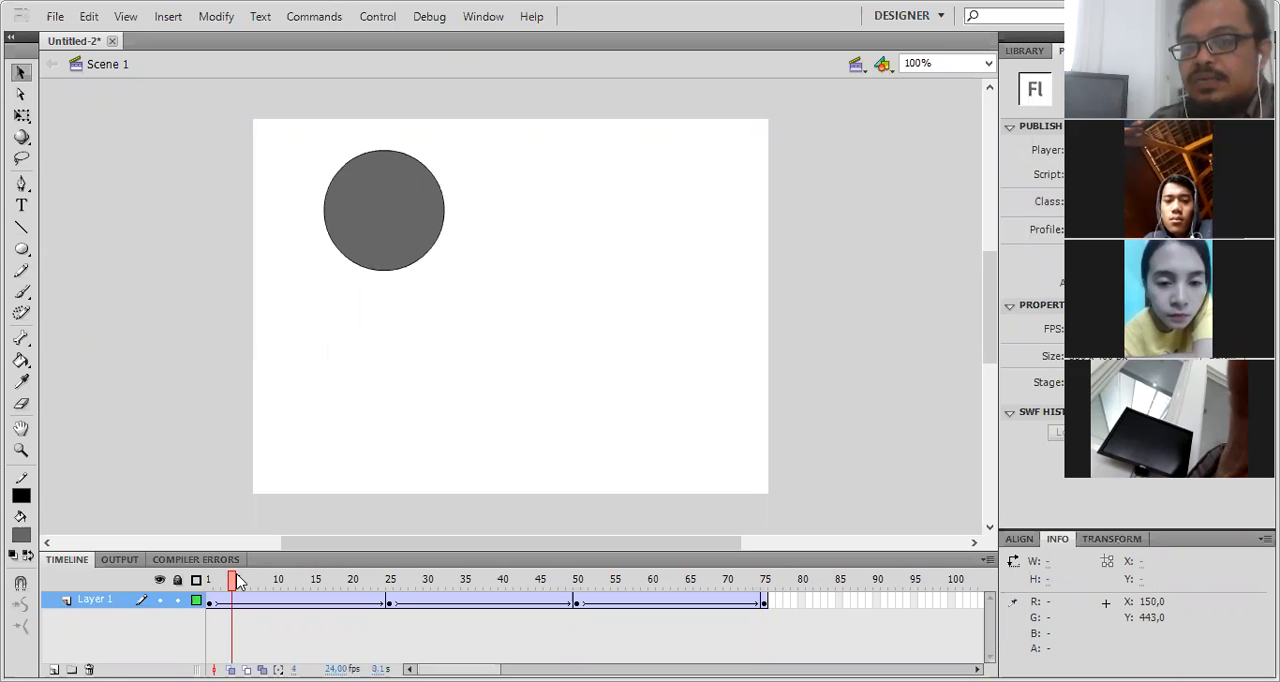
{"action": "left_click", "coordinate": [391, 579]}
{"action": "left_click", "coordinate": [533, 580]}
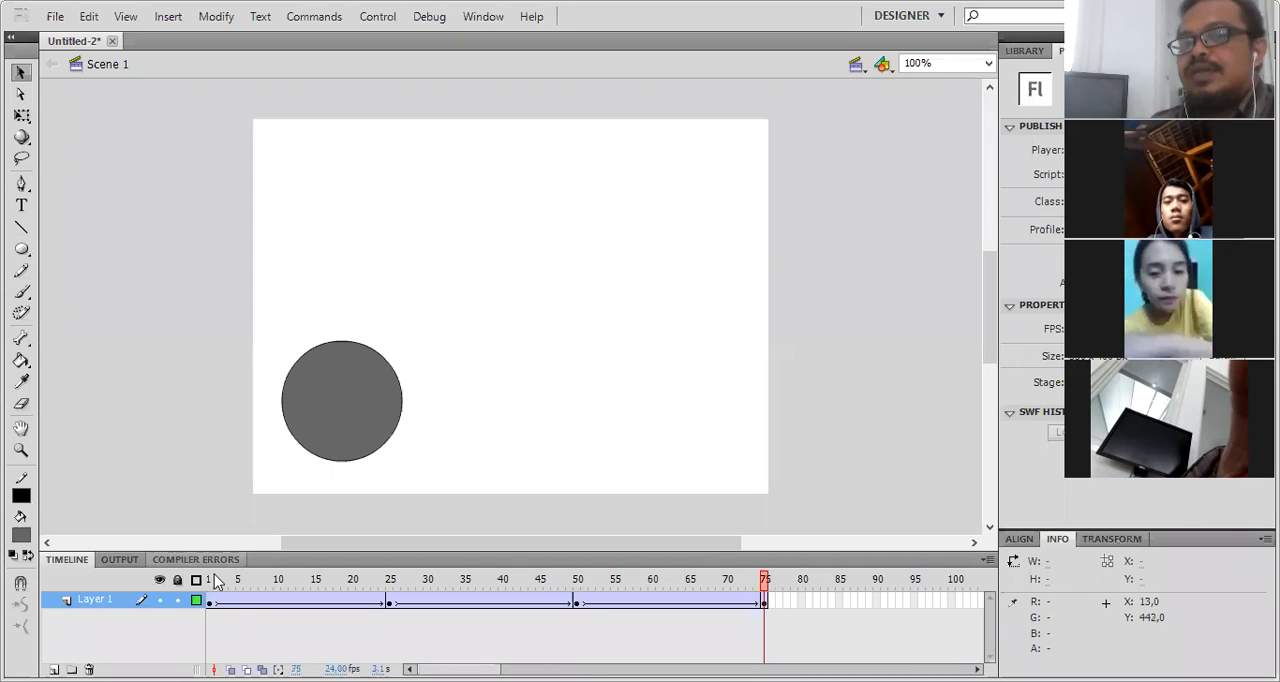
- View Layer 1 as outlines, return to frame 1, and restore the layer's filled display
{"action": "left_click", "coordinate": [196, 600]}
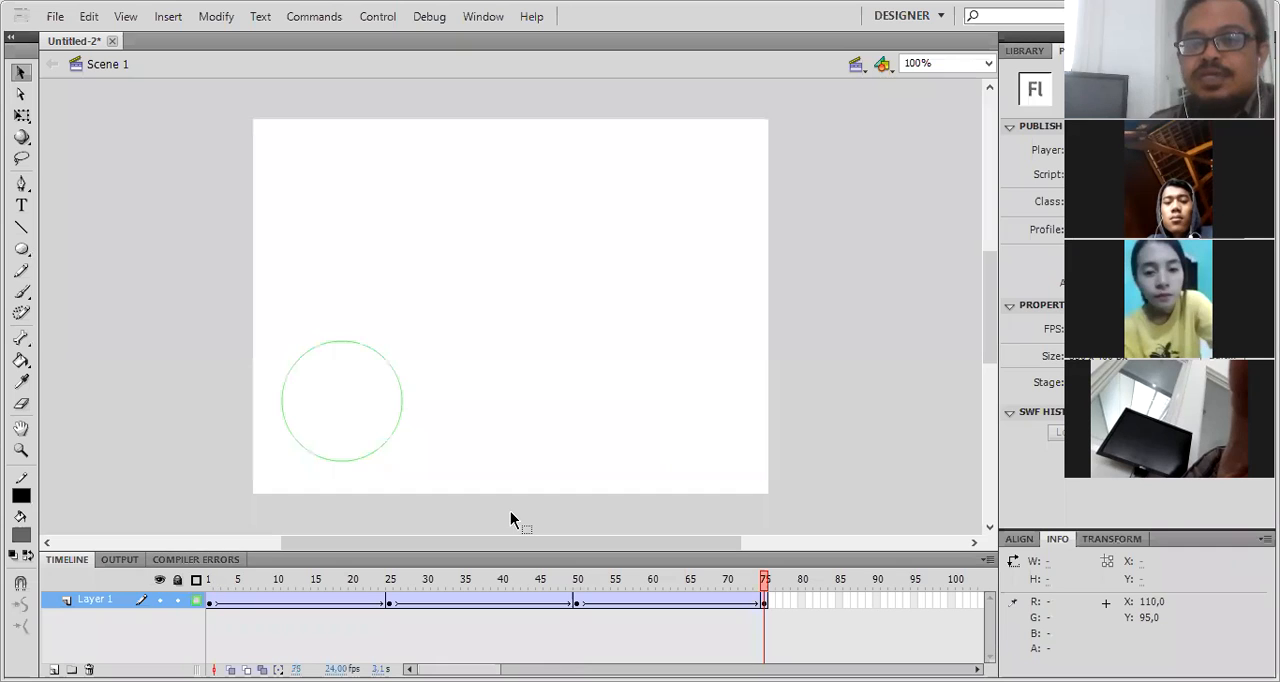
{"action": "left_click", "coordinate": [207, 590]}
{"action": "left_click", "coordinate": [196, 600]}
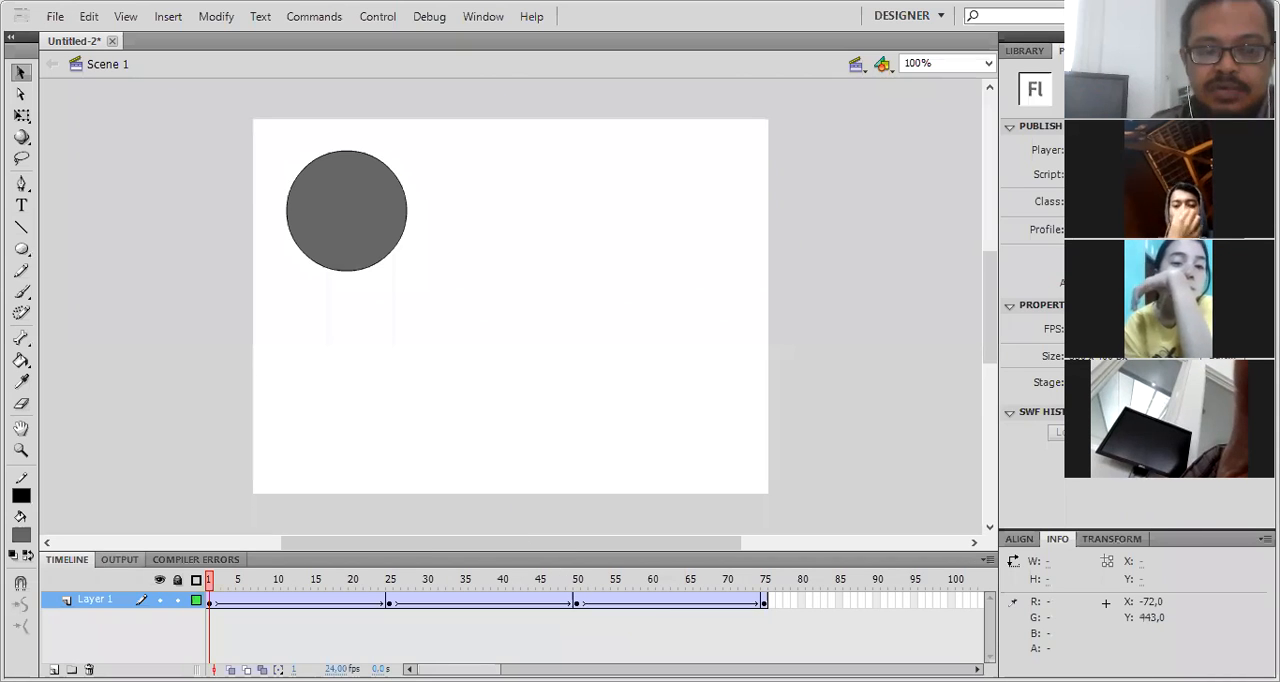
- Add a new layer above Layer 1 and select its first frame
{"action": "left_click", "coordinate": [54, 669]}
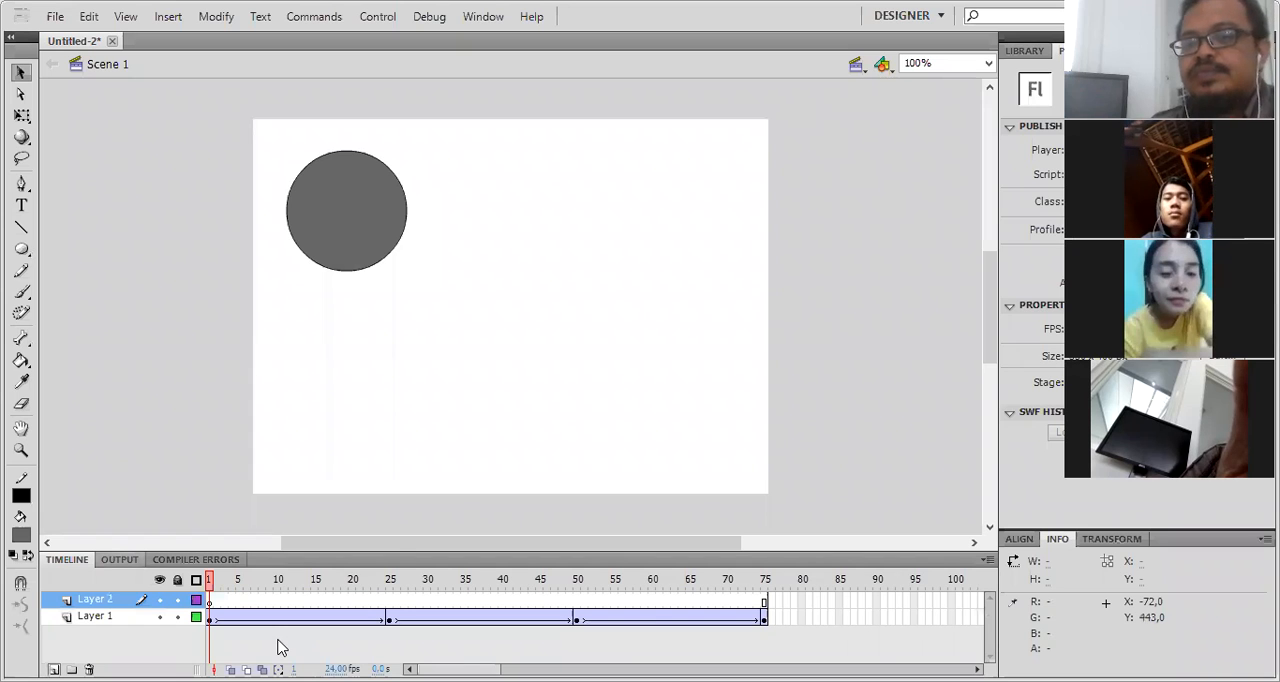
{"action": "left_click", "coordinate": [212, 599]}
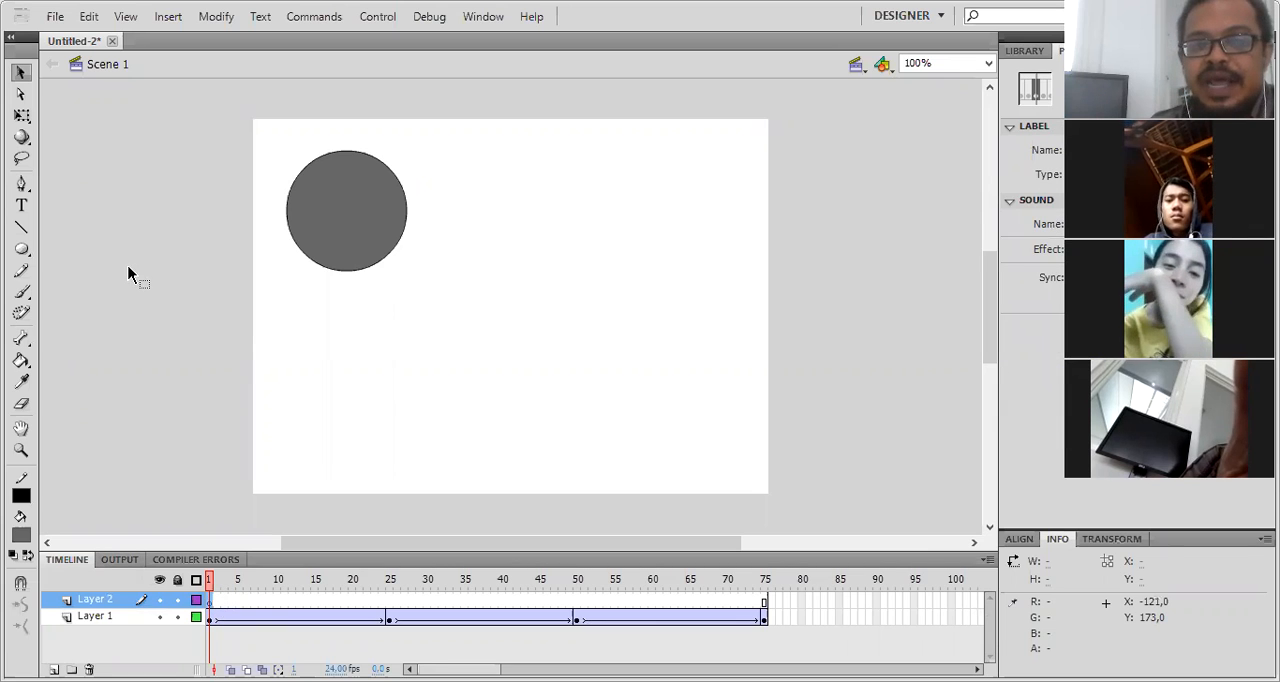
- Add the text "teks" just below the circle in frame 1 of Layer 2
{"action": "left_click", "coordinate": [21, 209]}
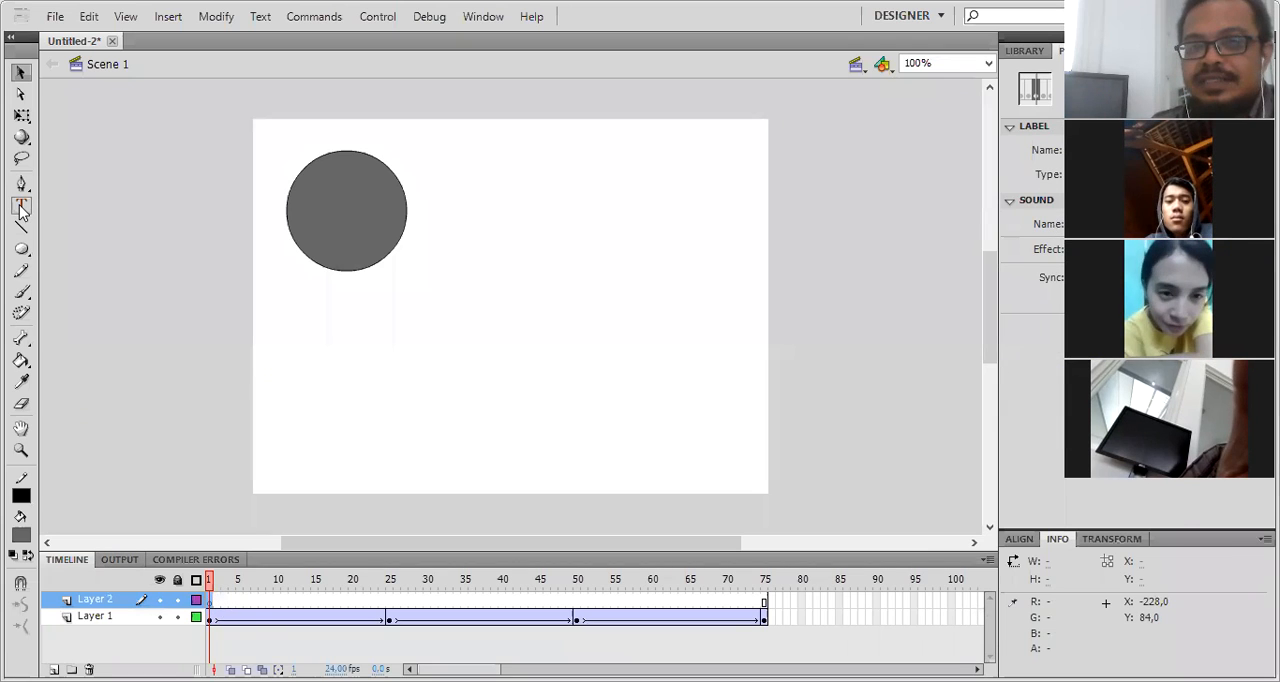
{"action": "left_click", "coordinate": [303, 304]}
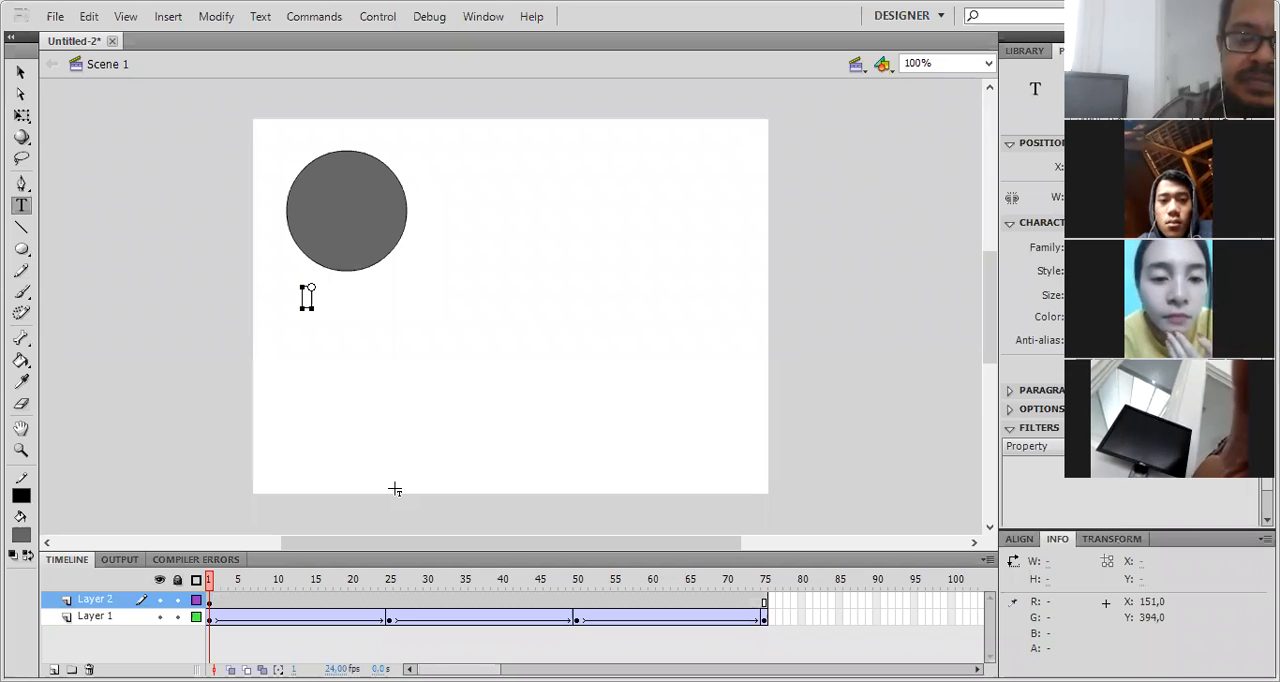
{"action": "type", "text": "teks"}
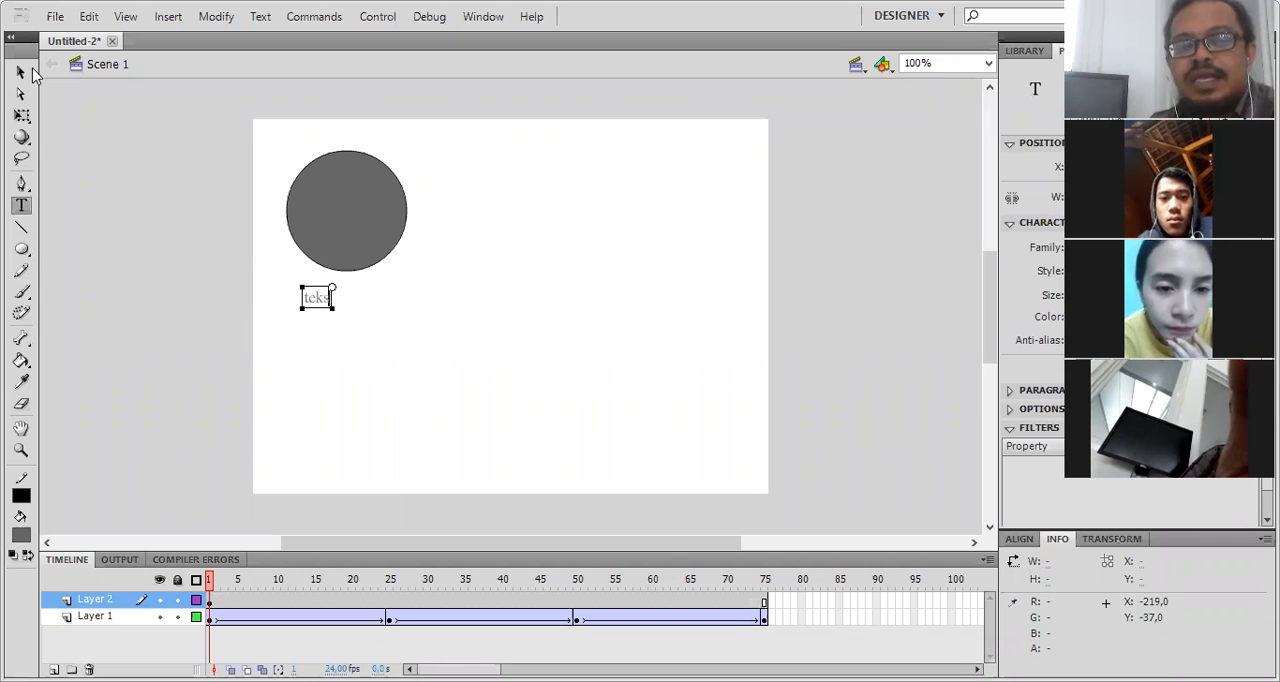
- Enlarge the "teks" text, color it black, and set its font to Trebuchet MS
{"action": "left_click_drag", "start_coordinate": [1024, 58], "coordinate": [1058, 44]}
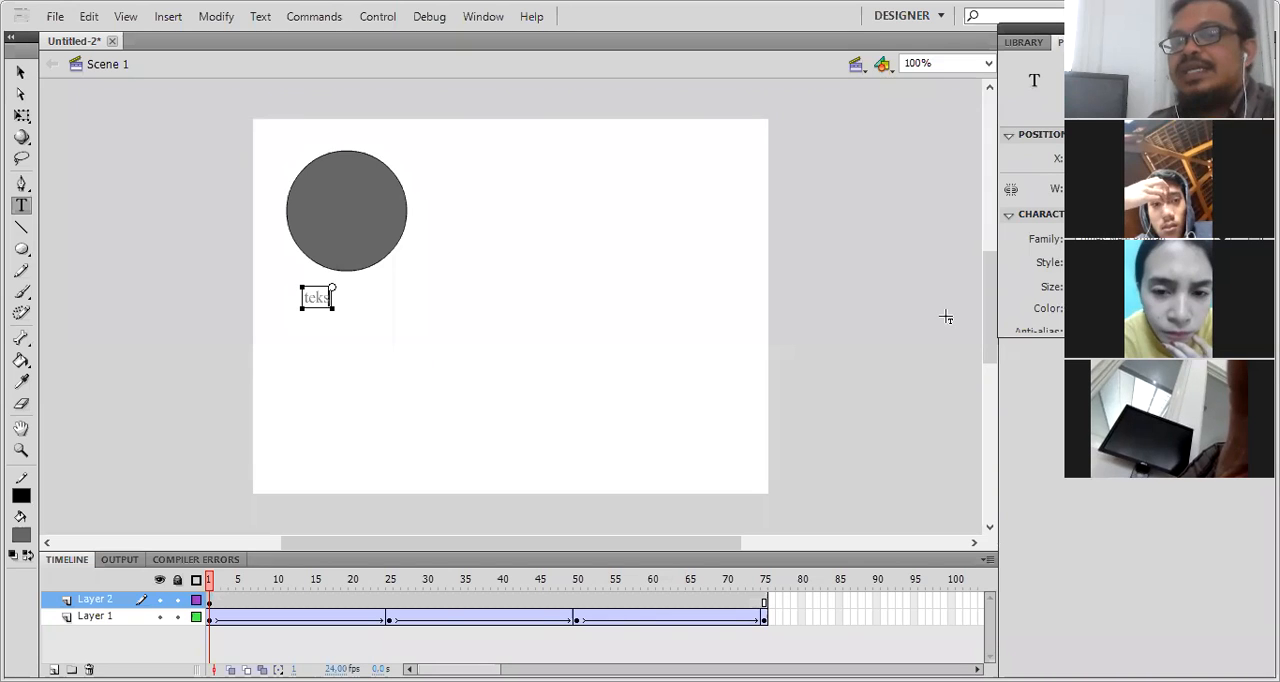
{"action": "left_click", "coordinate": [20, 74]}
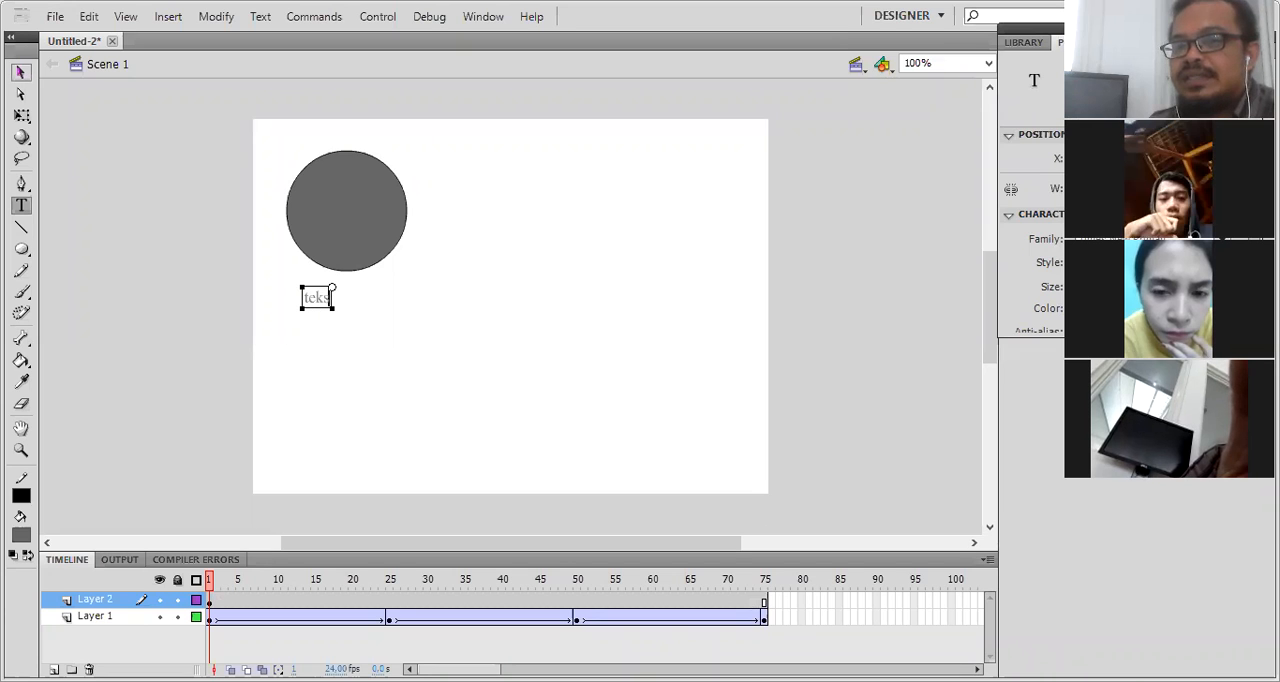
{"action": "left_click", "coordinate": [21, 73]}
{"action": "left_click_drag", "start_coordinate": [1140, 287], "coordinate": [1107, 287]}
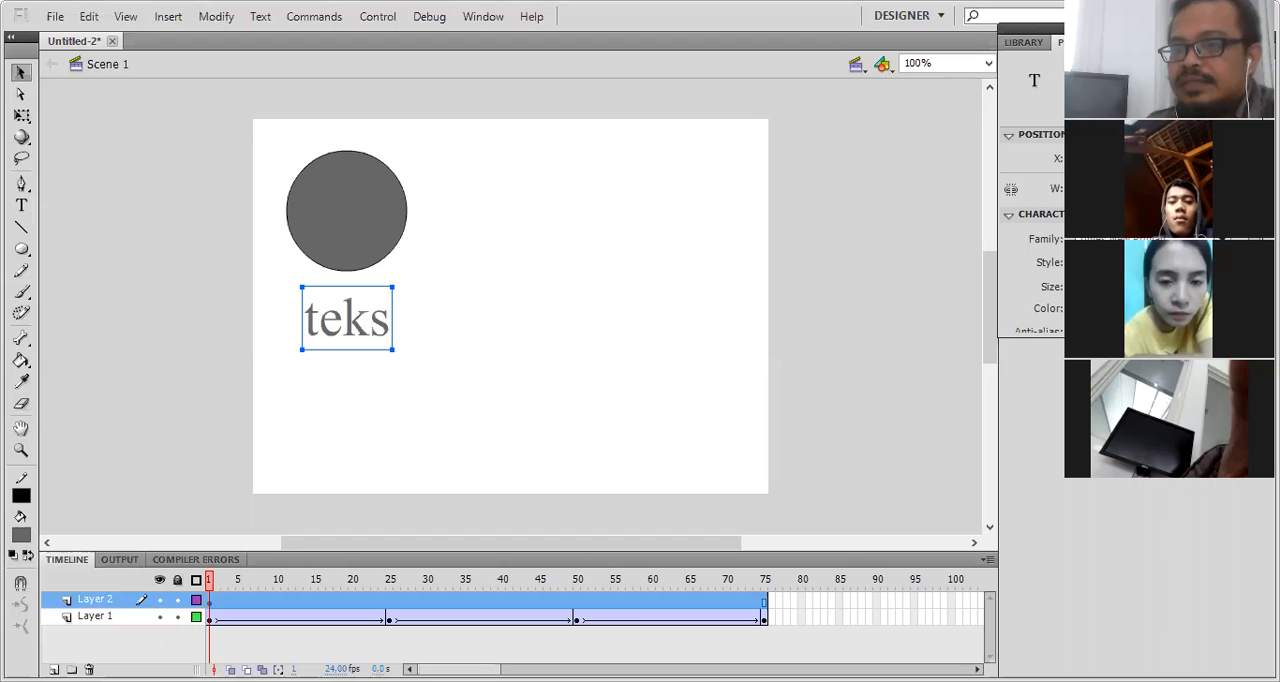
{"action": "left_click", "coordinate": [1085, 309]}
{"action": "left_click_drag", "start_coordinate": [1085, 287], "coordinate": [1065, 287]}
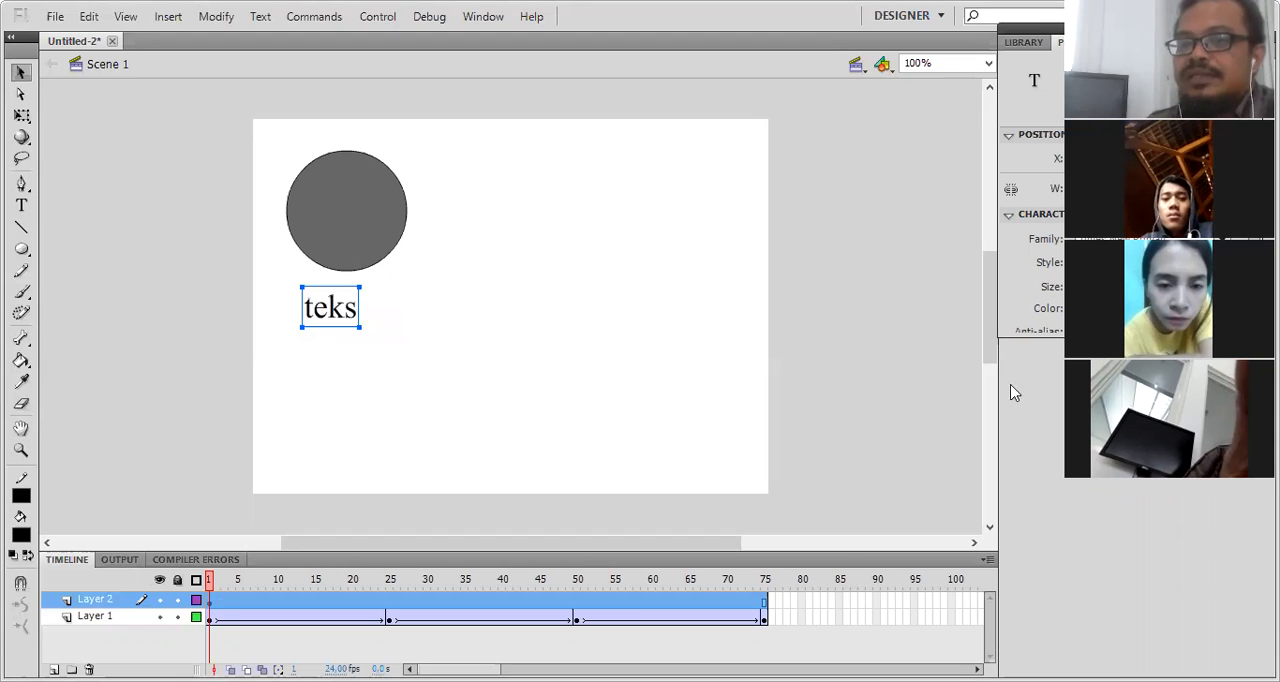
{"action": "left_click_drag", "start_coordinate": [1005, 398], "coordinate": [1007, 396]}
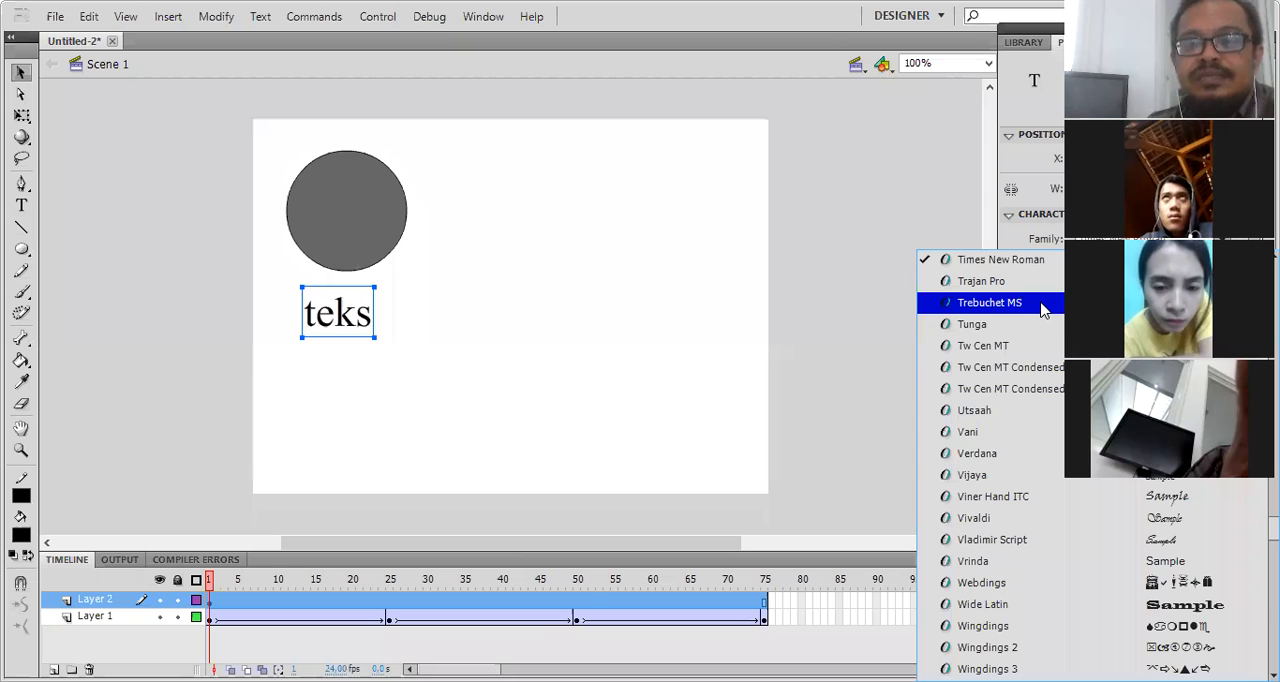
{"action": "key", "text": "Return"}
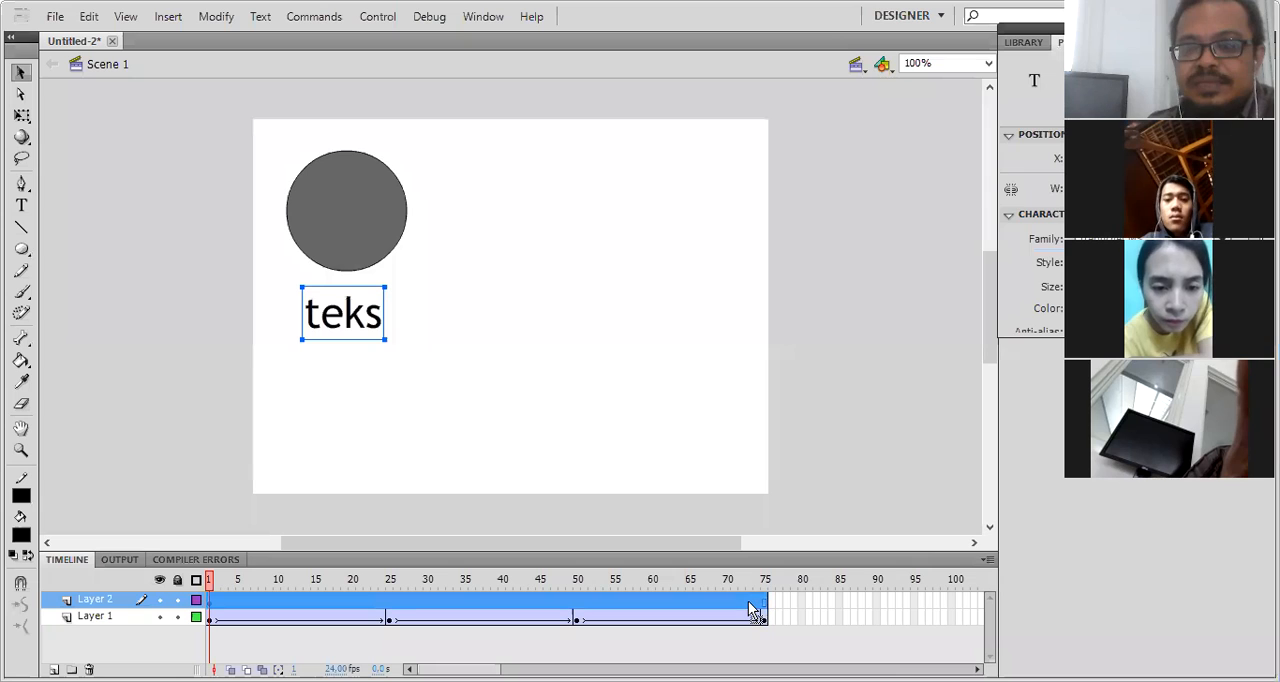
- Insert a keyframe at frame 25 of Layer 2 and move its text beneath the circle at the stage's upper right
{"action": "left_click", "coordinate": [750, 600]}
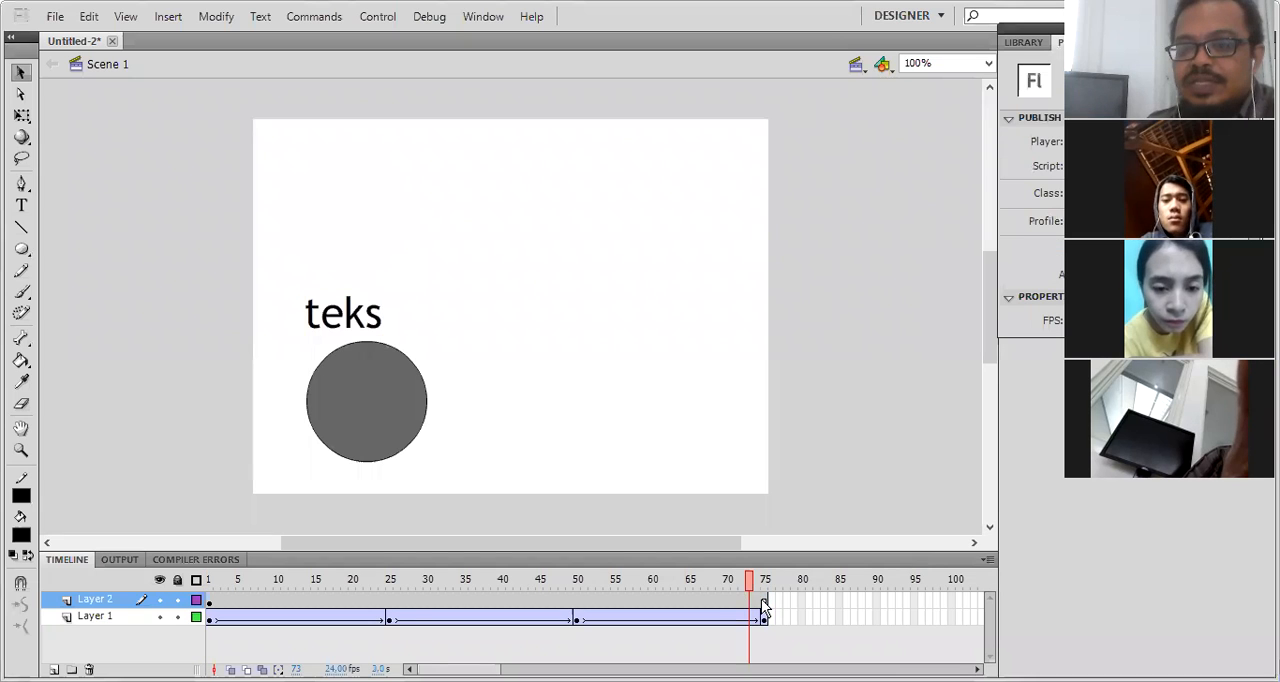
{"action": "right_click", "coordinate": [388, 600]}
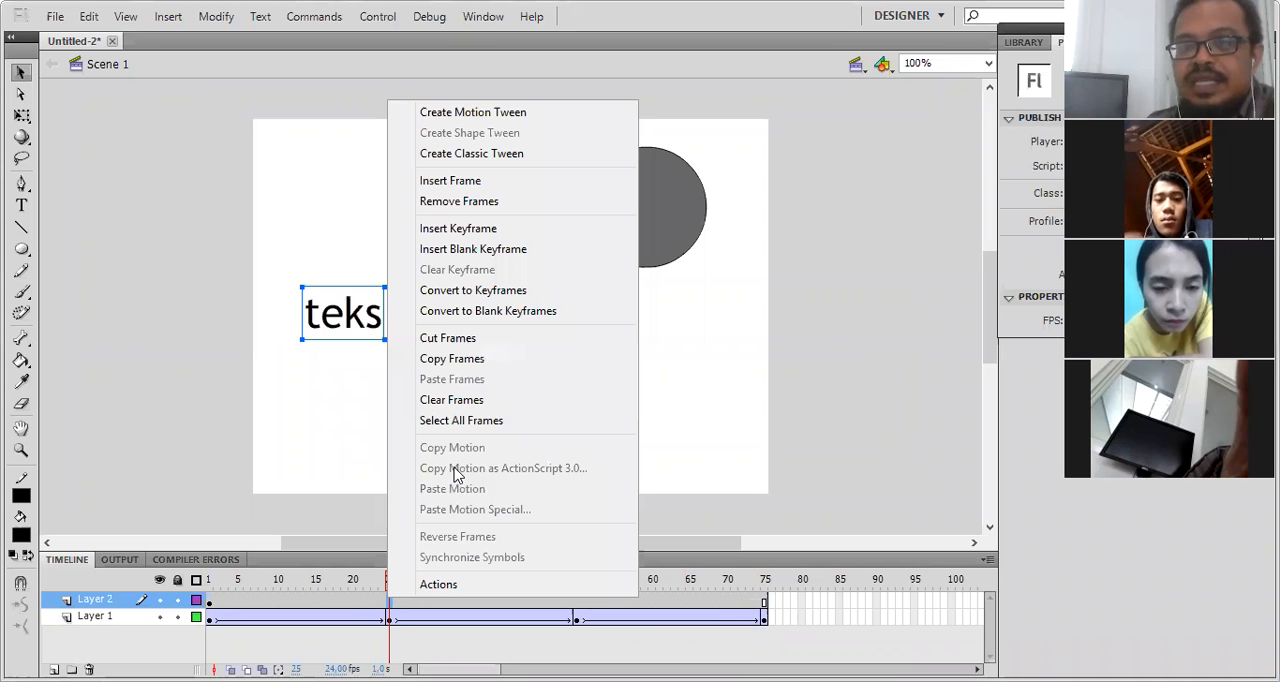
{"action": "left_click", "coordinate": [495, 232]}
{"action": "left_click_drag", "start_coordinate": [357, 318], "coordinate": [709, 310]}
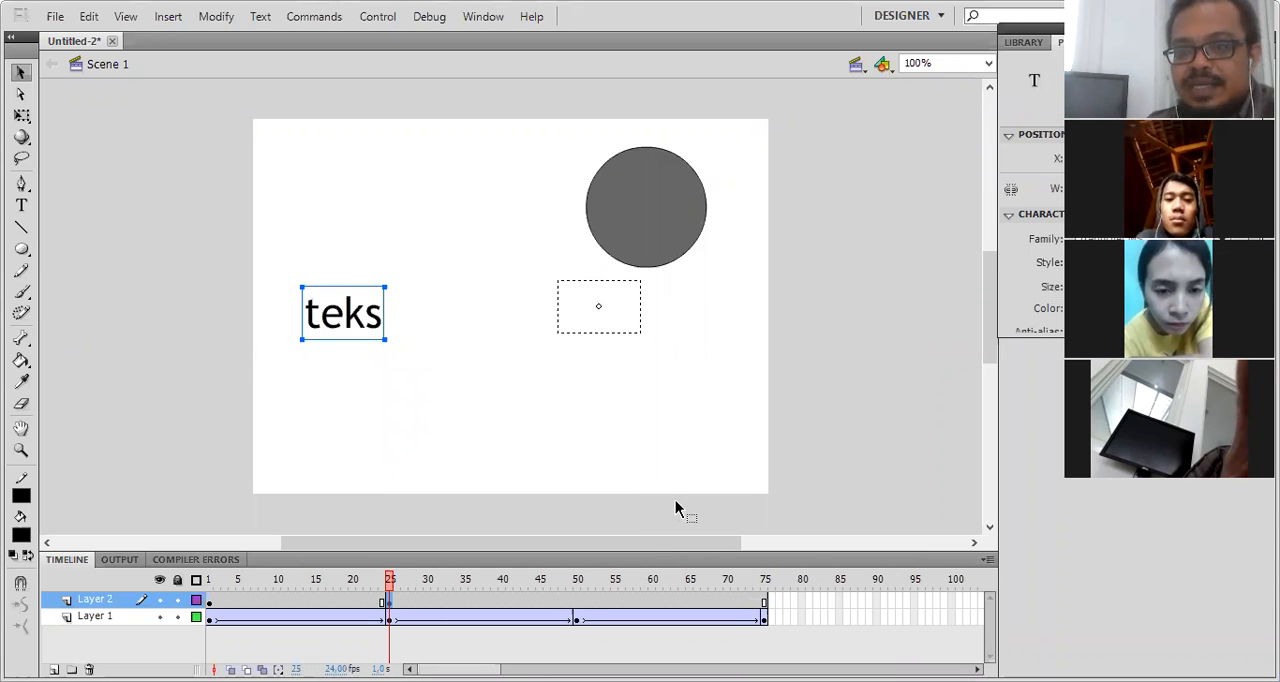
- Insert a keyframe at frame 50 of Layer 2 and compare its text placement with frame 25
{"action": "right_click", "coordinate": [577, 602]}
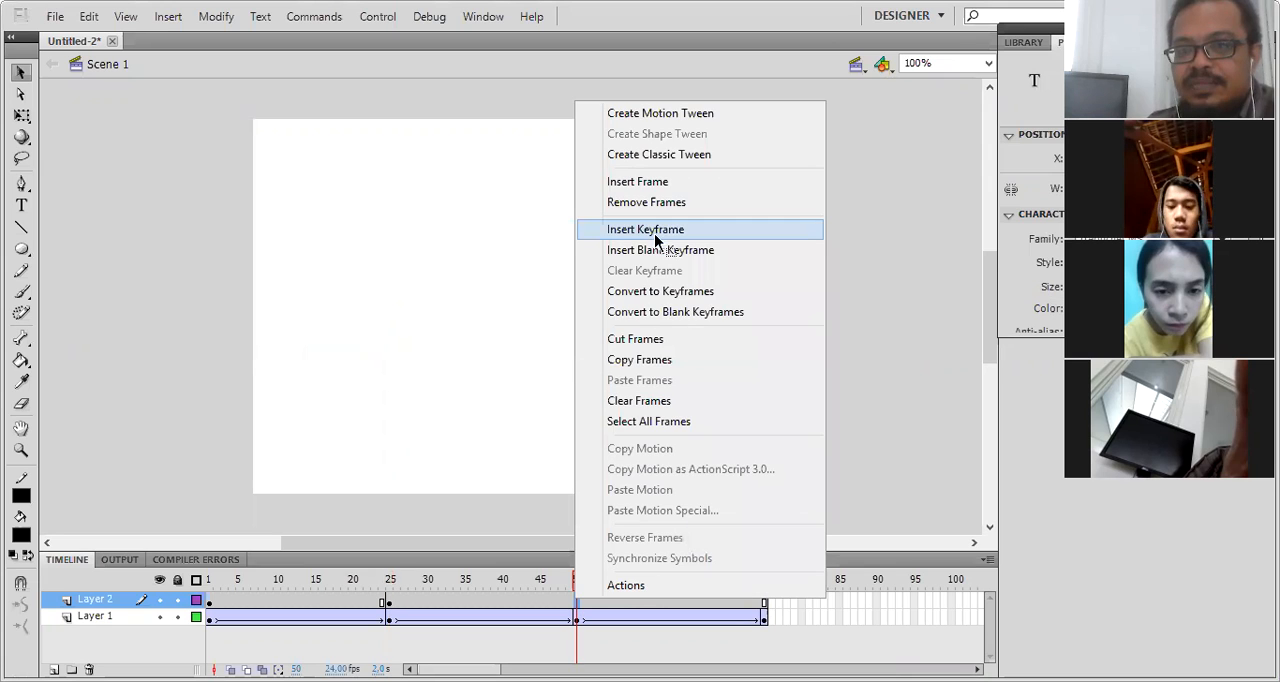
{"action": "left_click", "coordinate": [656, 296]}
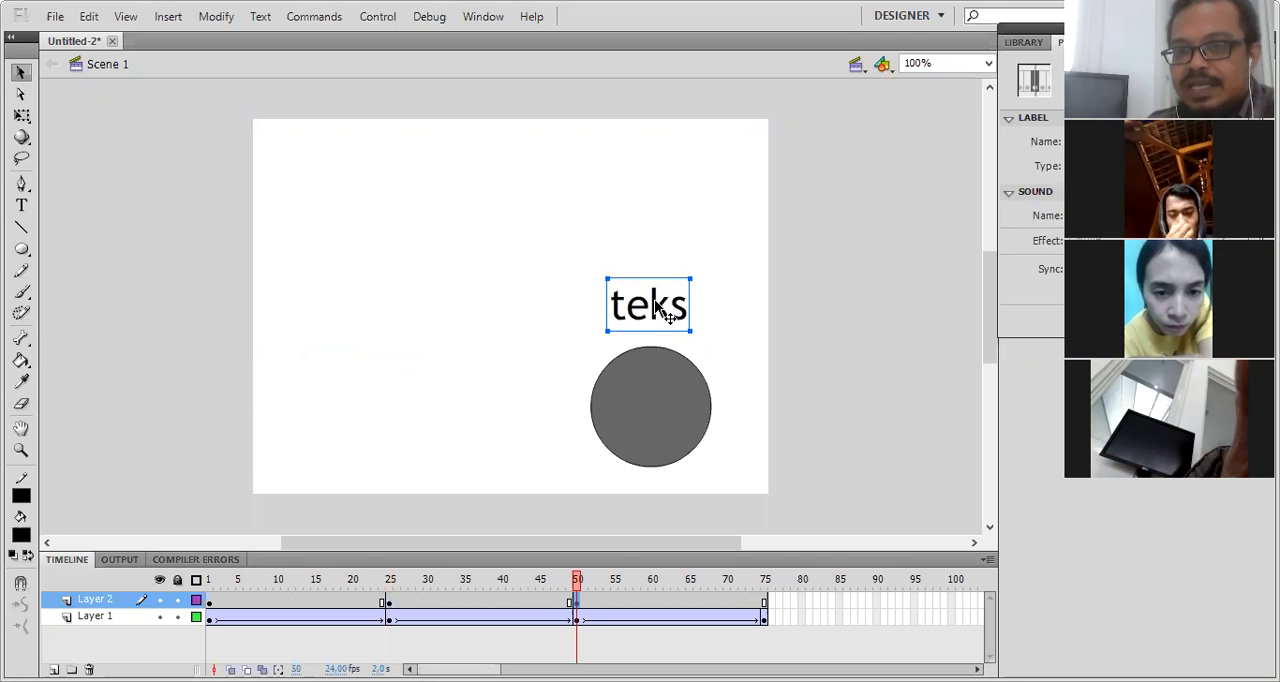
{"action": "left_click", "coordinate": [665, 312]}
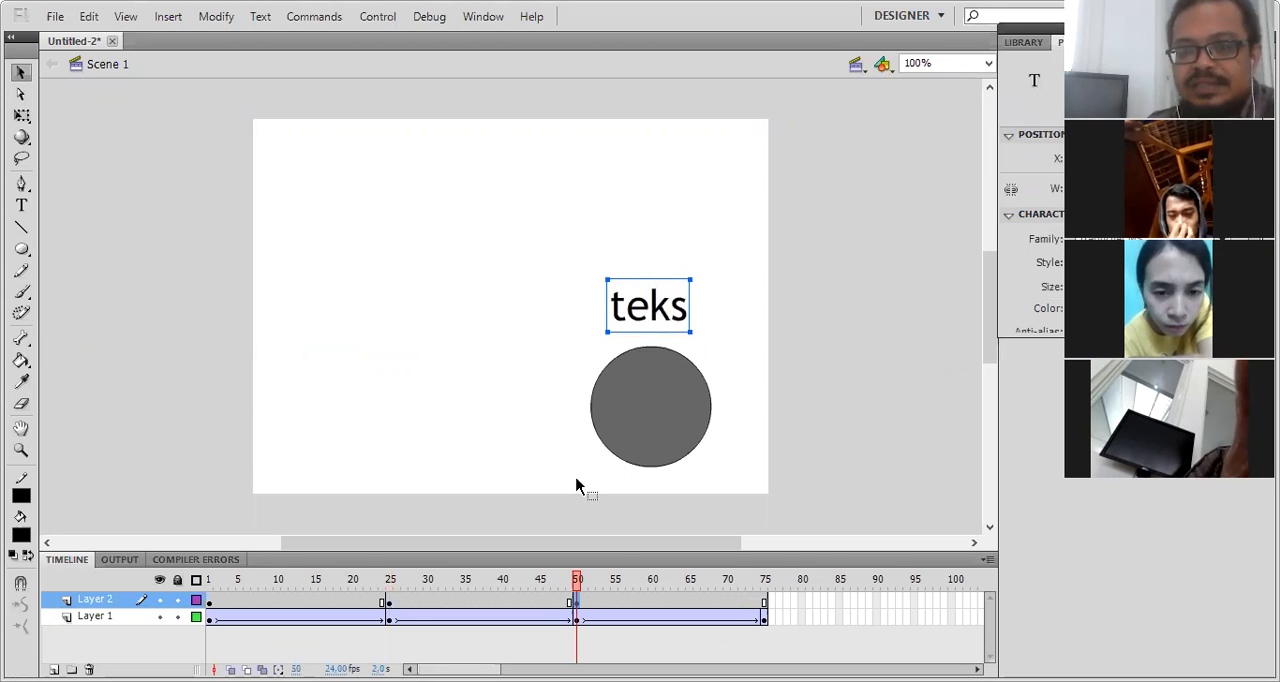
{"action": "left_click", "coordinate": [393, 604]}
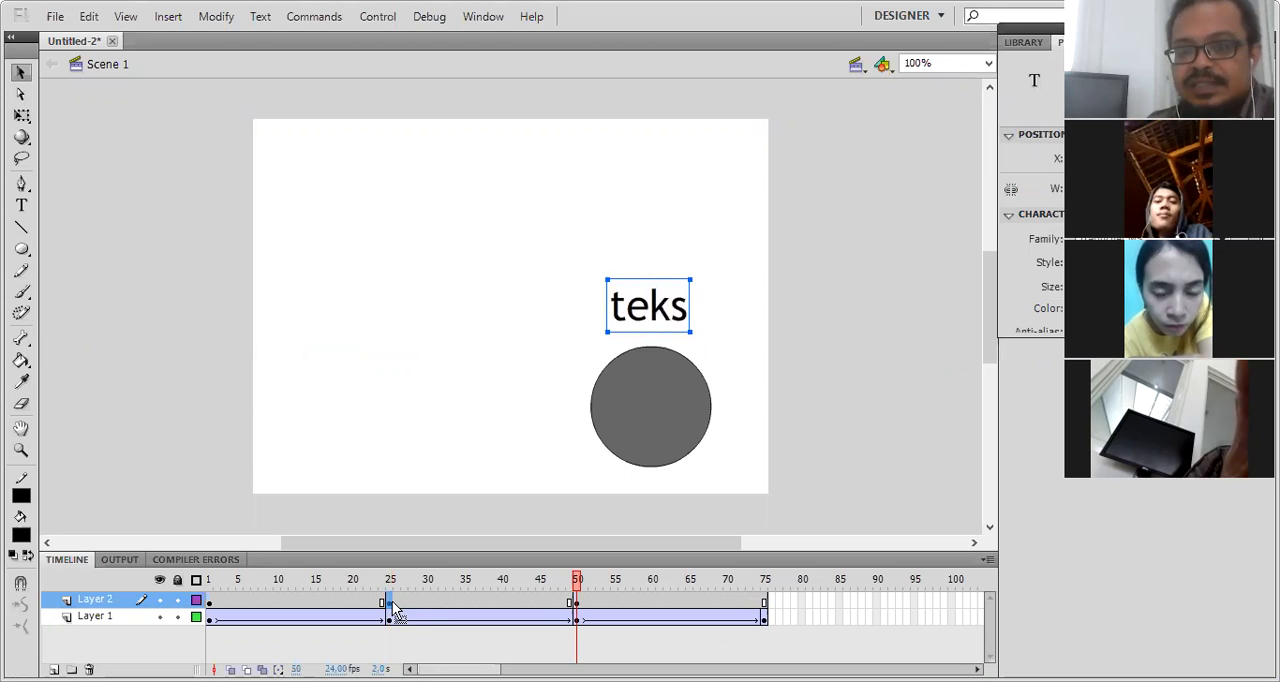
{"action": "left_click", "coordinate": [585, 604]}
- Insert a keyframe at frame 75 of Layer 2 and move its text above the circle at the stage's lower left
{"action": "left_click", "coordinate": [760, 603]}
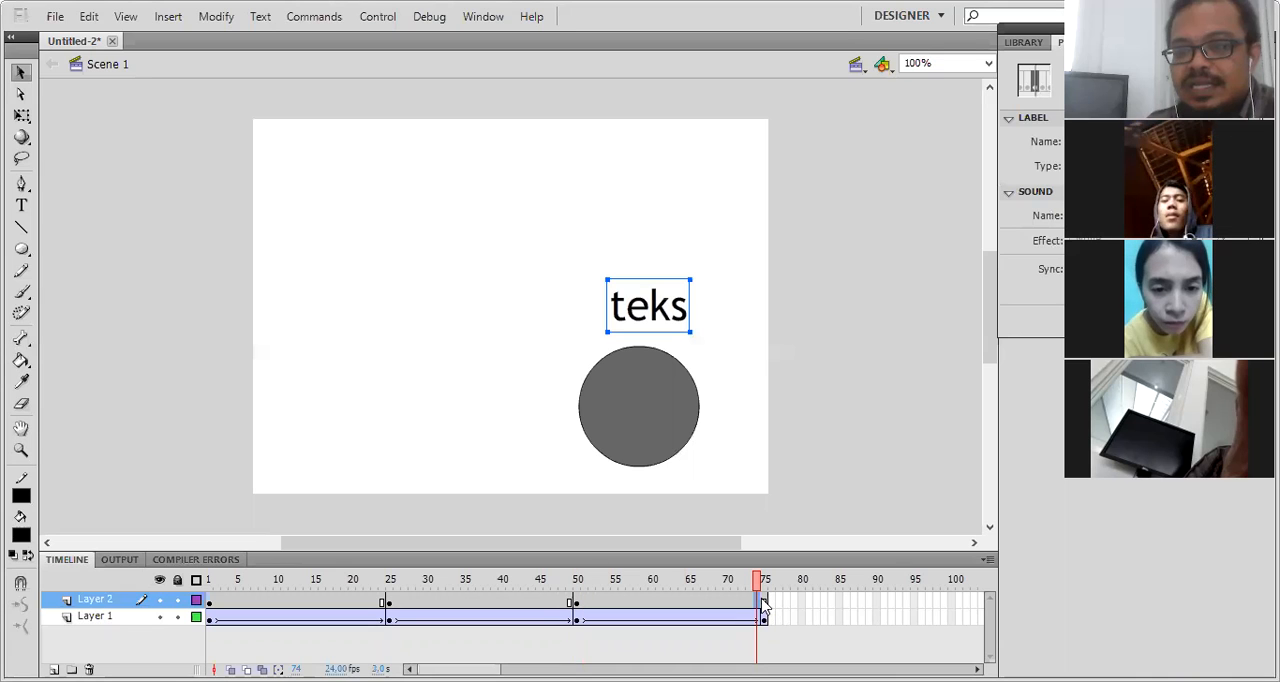
{"action": "right_click", "coordinate": [764, 605]}
{"action": "left_click", "coordinate": [765, 607]}
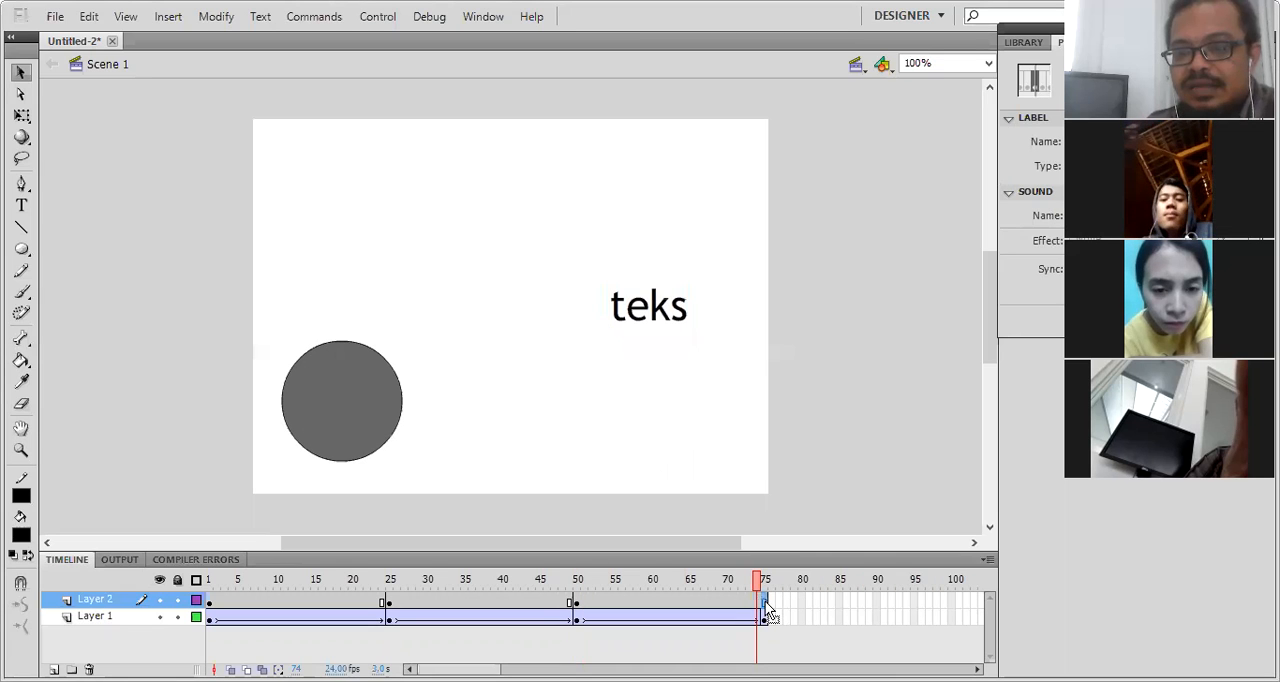
{"action": "right_click", "coordinate": [763, 604]}
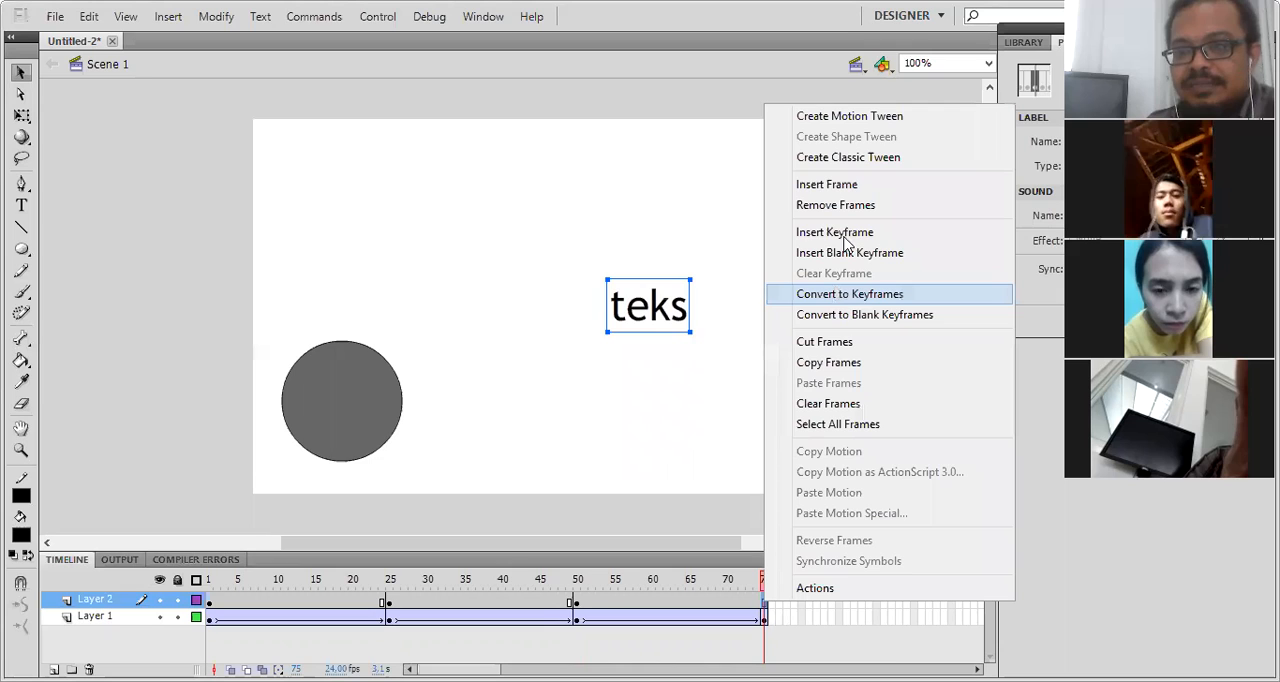
{"action": "left_click_drag", "start_coordinate": [643, 317], "coordinate": [333, 303]}
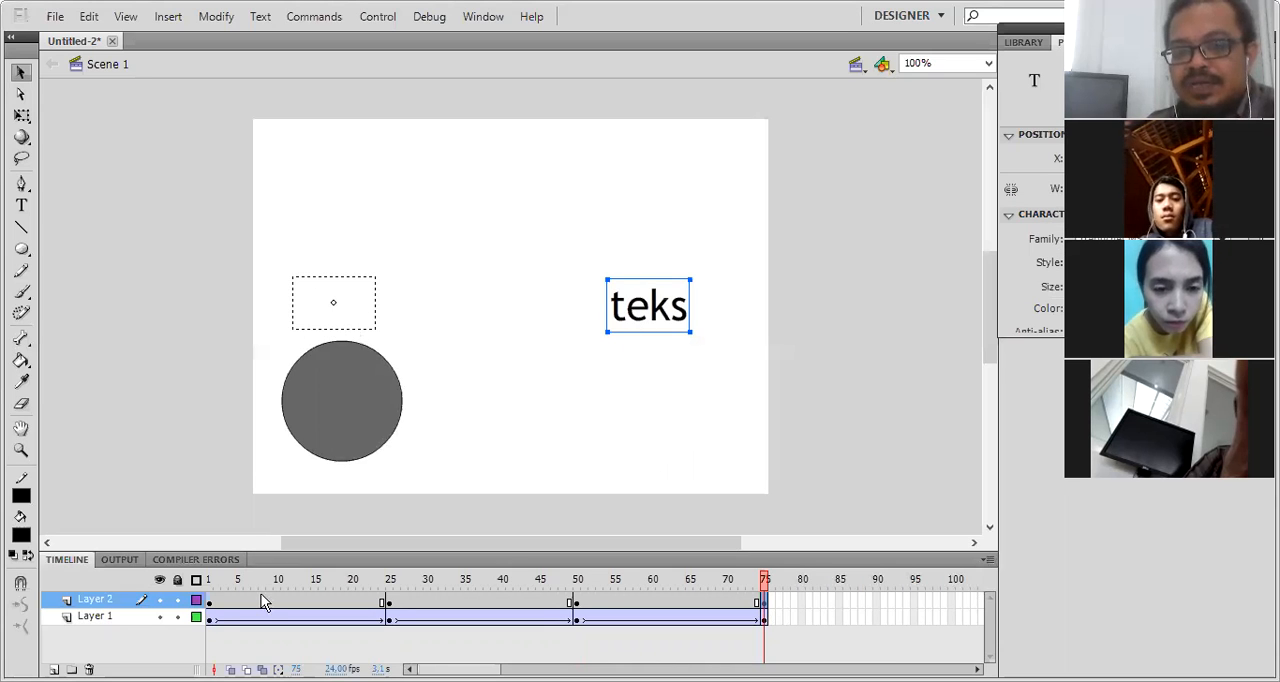
- Create classic tweens across all of Layer 2's frames from 1 to 75
{"action": "left_click_drag", "start_coordinate": [211, 602], "coordinate": [771, 614]}
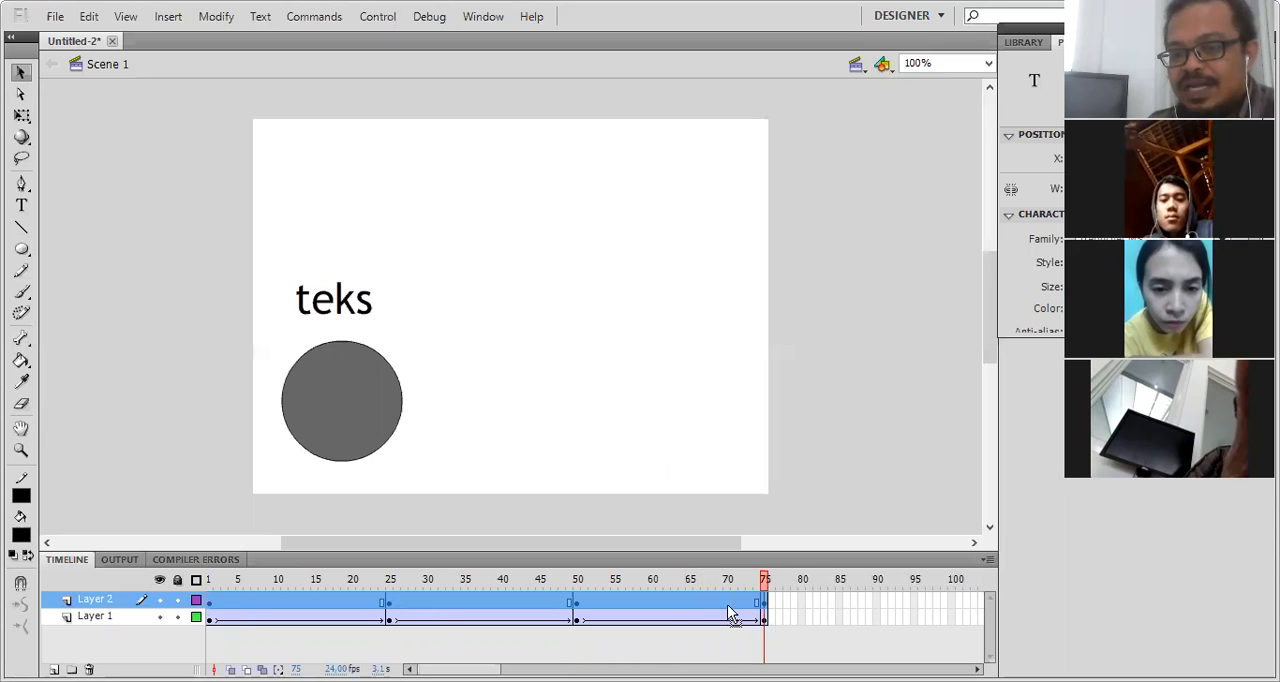
{"action": "left_click", "coordinate": [673, 599]}
{"action": "right_click", "coordinate": [673, 600]}
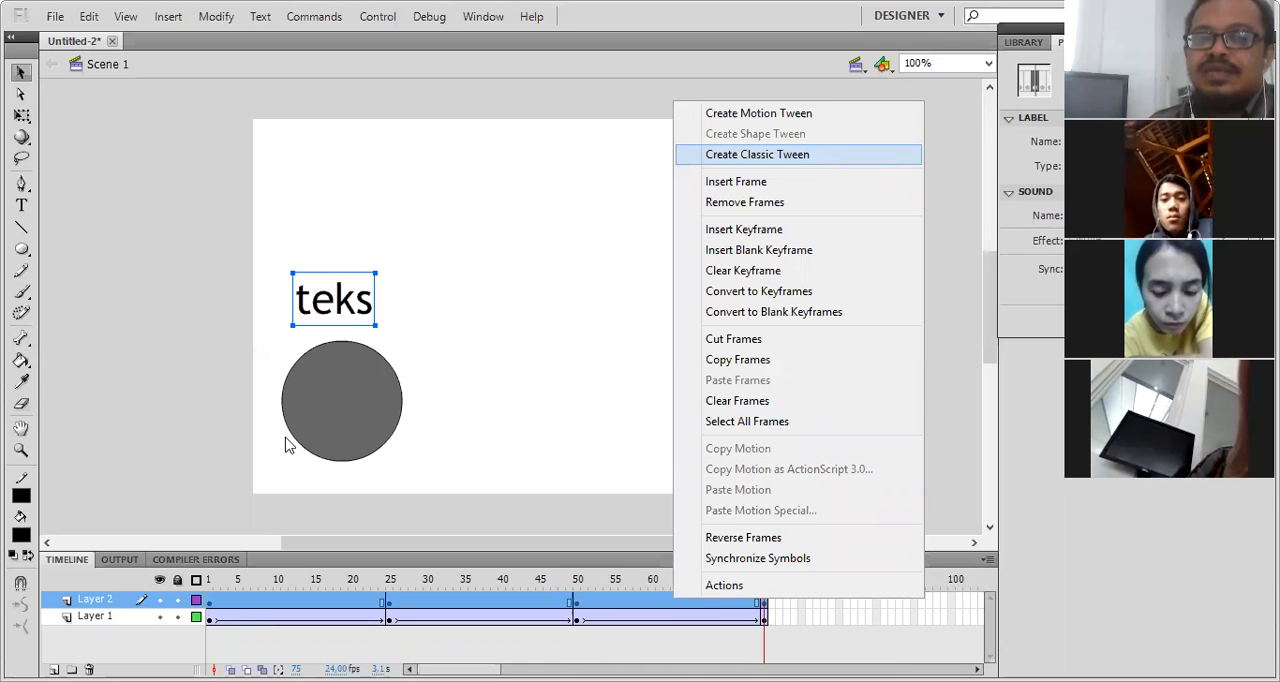
- Scrub through the timeline from frame 1 to frame 75 to check the text's movement alongside the circle
{"action": "left_click", "coordinate": [210, 580]}
{"action": "left_click", "coordinate": [347, 583]}
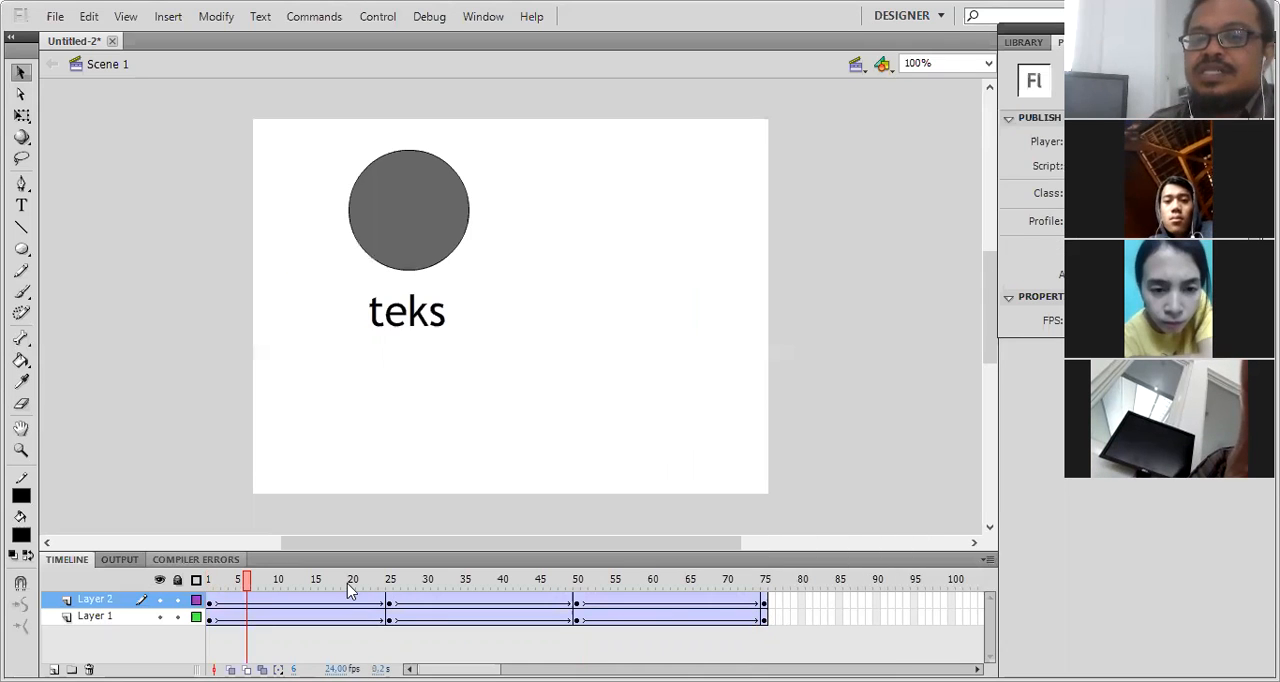
{"action": "left_click", "coordinate": [394, 600]}
{"action": "left_click_drag", "start_coordinate": [485, 613], "coordinate": [593, 642]}
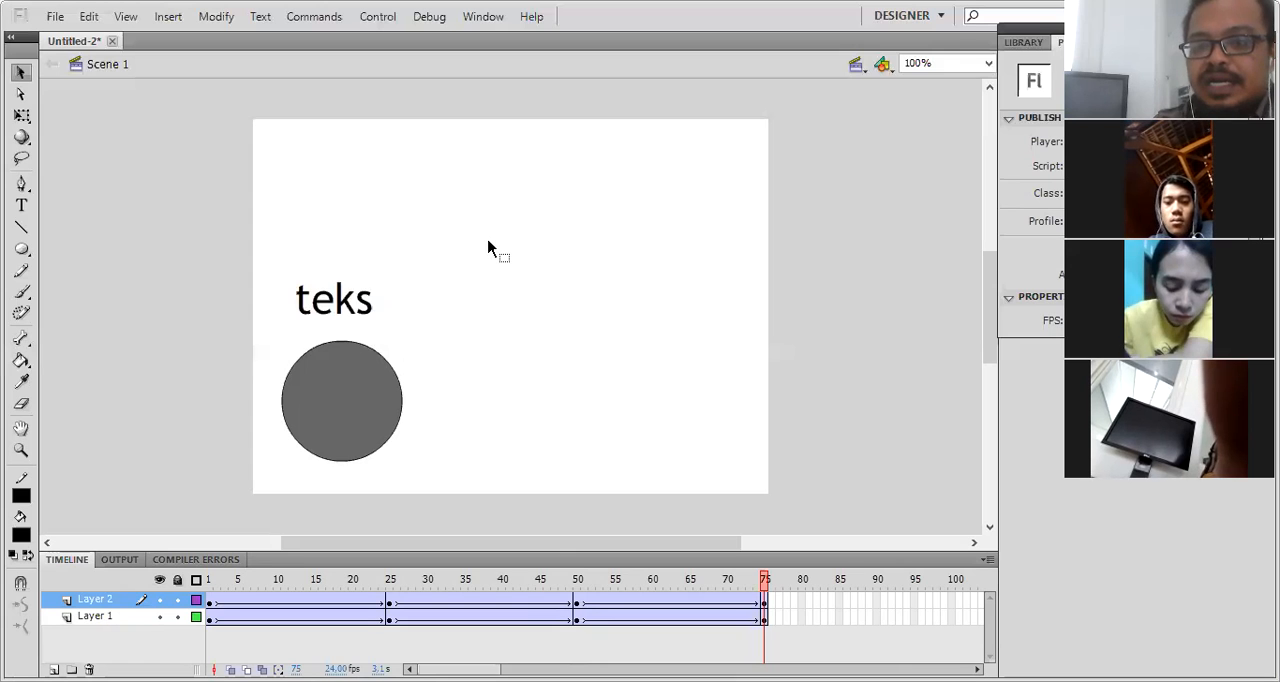
- Test the movie to preview the circle and text animation, then close the preview window
{"action": "key", "text": "ctrl+Return"}
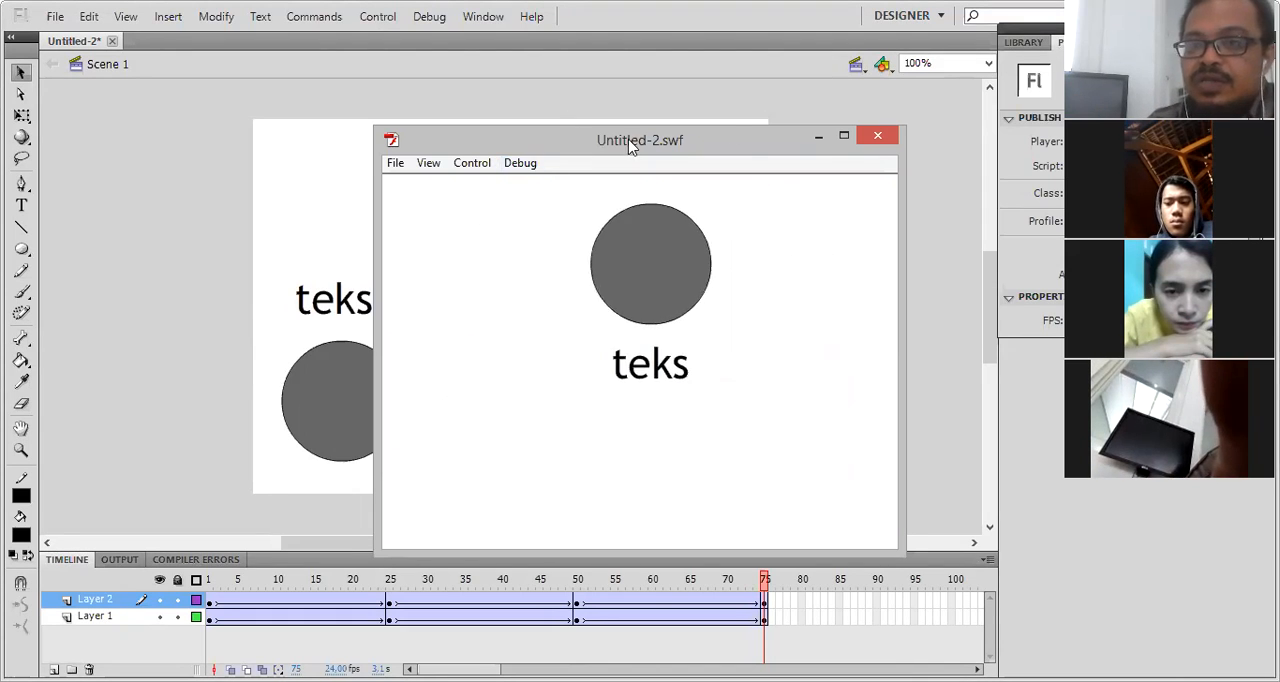
{"action": "left_click_drag", "start_coordinate": [716, 137], "coordinate": [720, 137]}
{"action": "left_click_drag", "start_coordinate": [578, 125], "coordinate": [407, 102]}
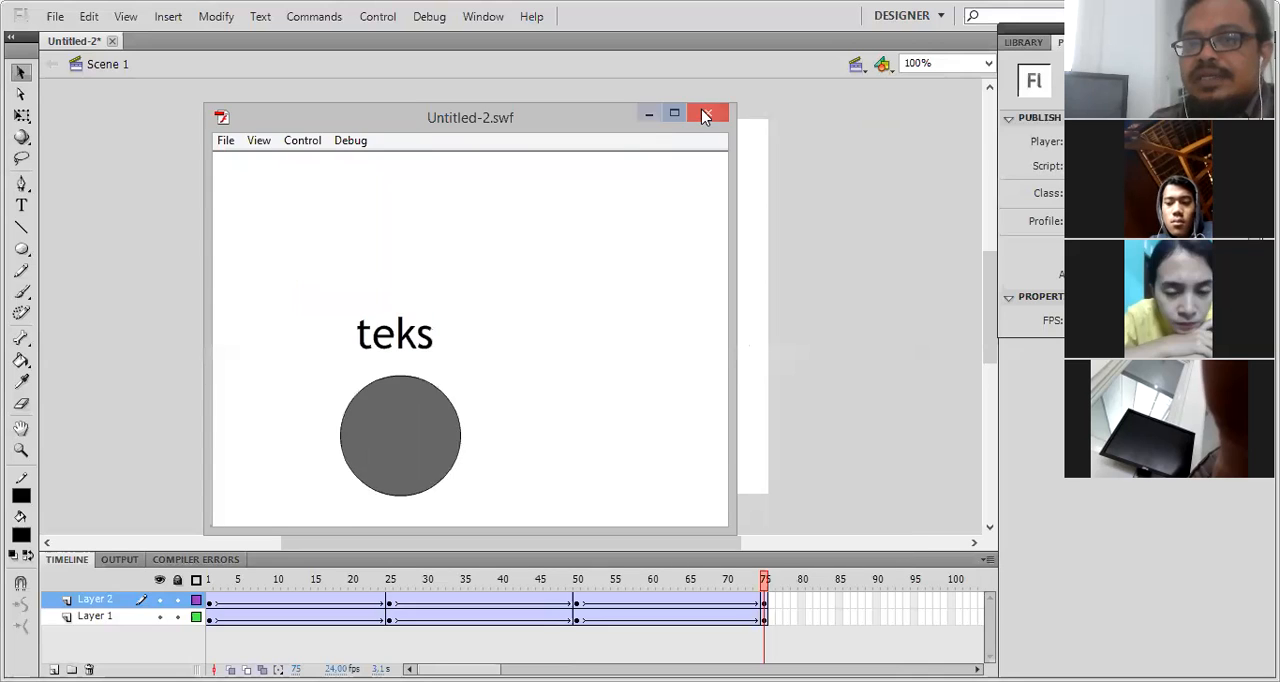
{"action": "left_click", "coordinate": [711, 111]}
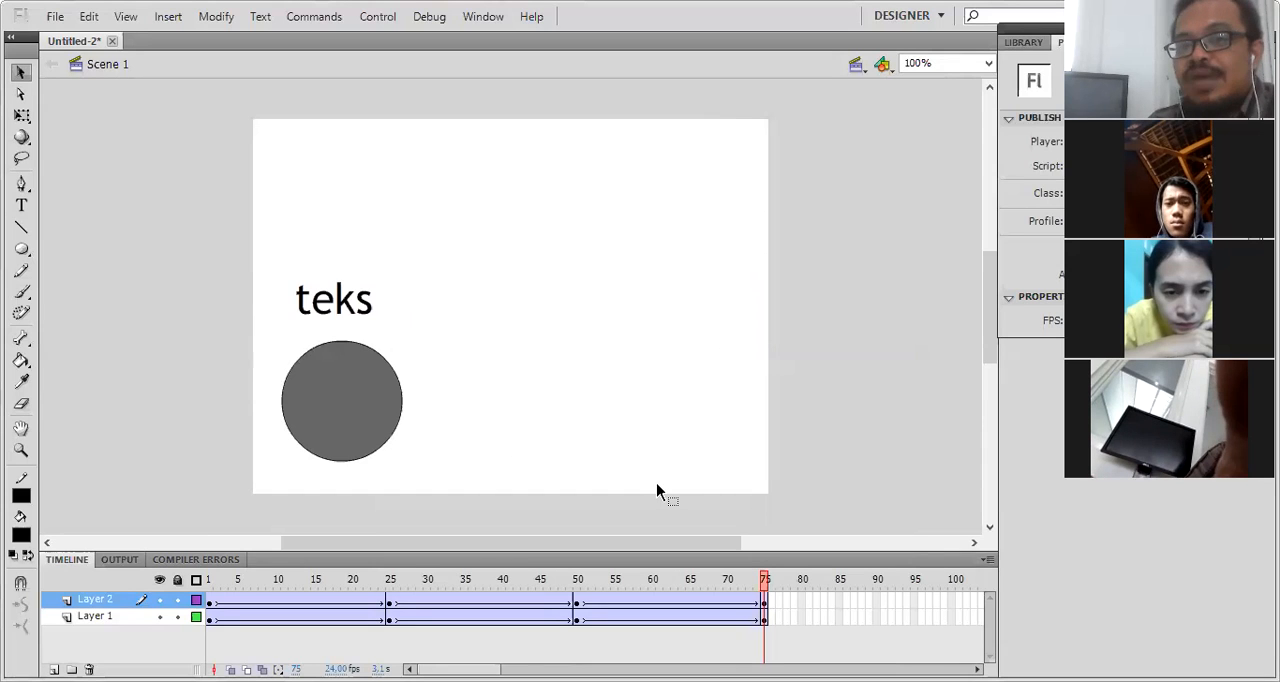
- Start exporting the animation as an SWF movie and choose the Videos library as the destination
{"action": "left_click", "coordinate": [52, 17]}
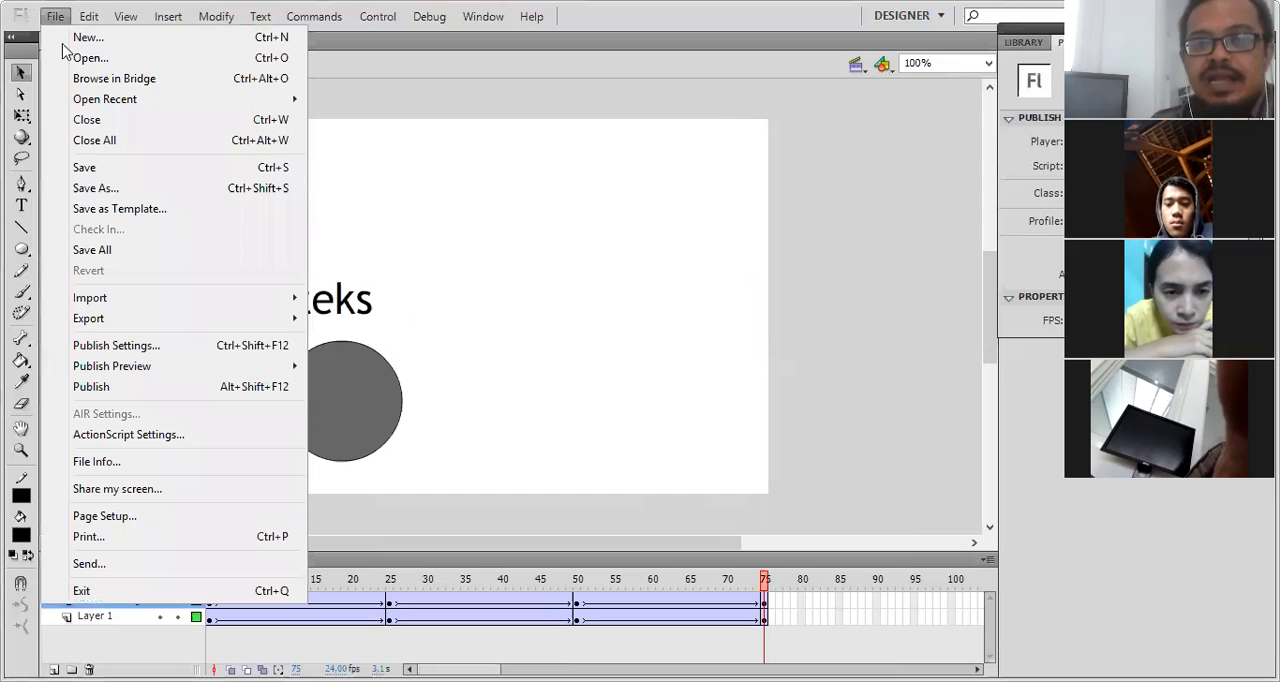
{"action": "mouse_move", "coordinate": [97, 320]}
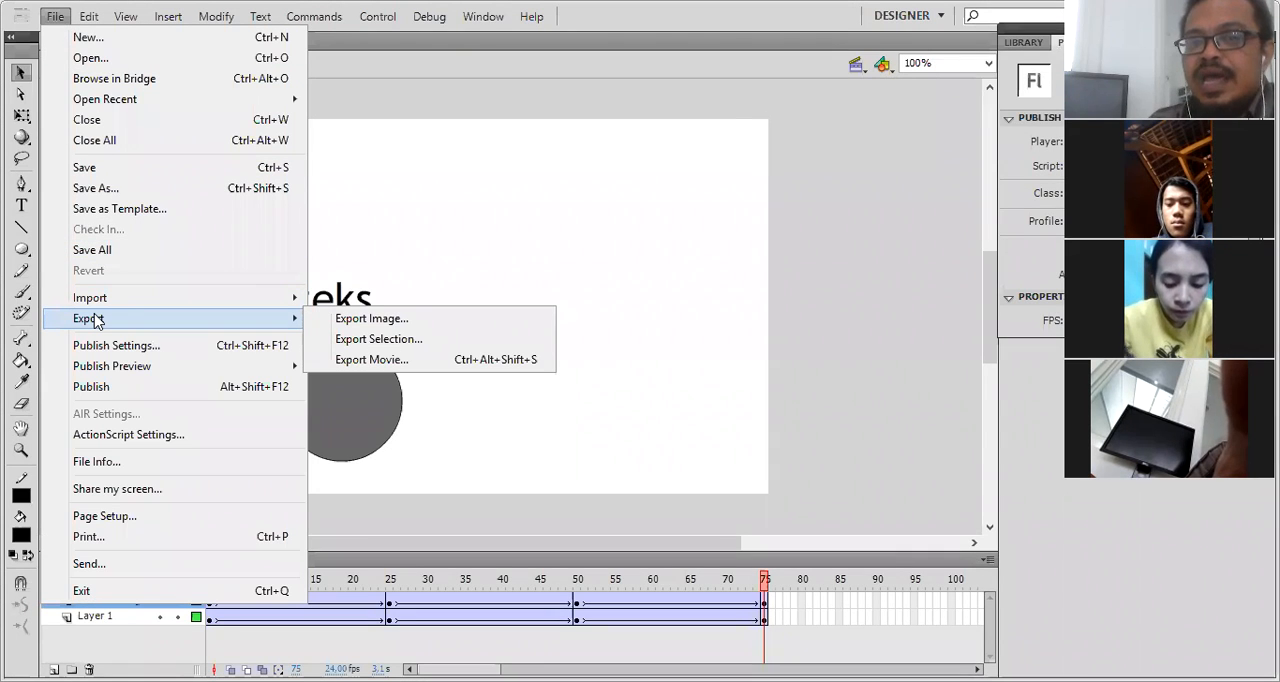
{"action": "left_click", "coordinate": [370, 362]}
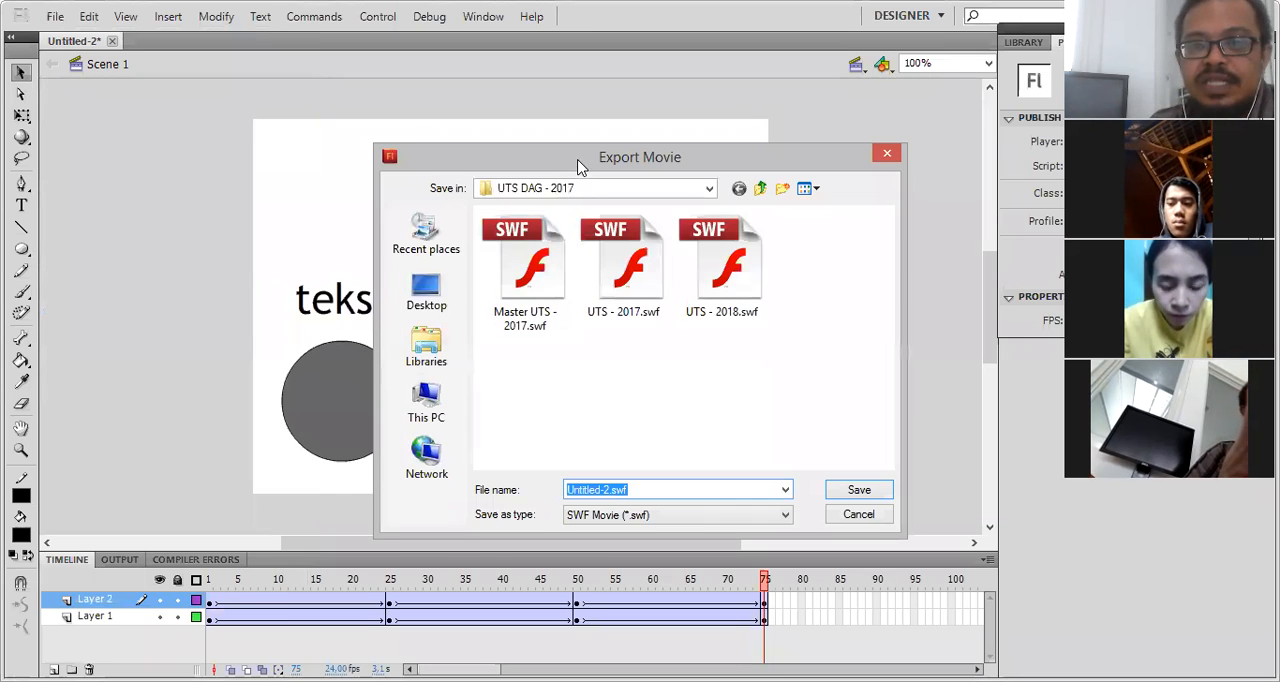
{"action": "left_click_drag", "start_coordinate": [571, 163], "coordinate": [424, 121]}
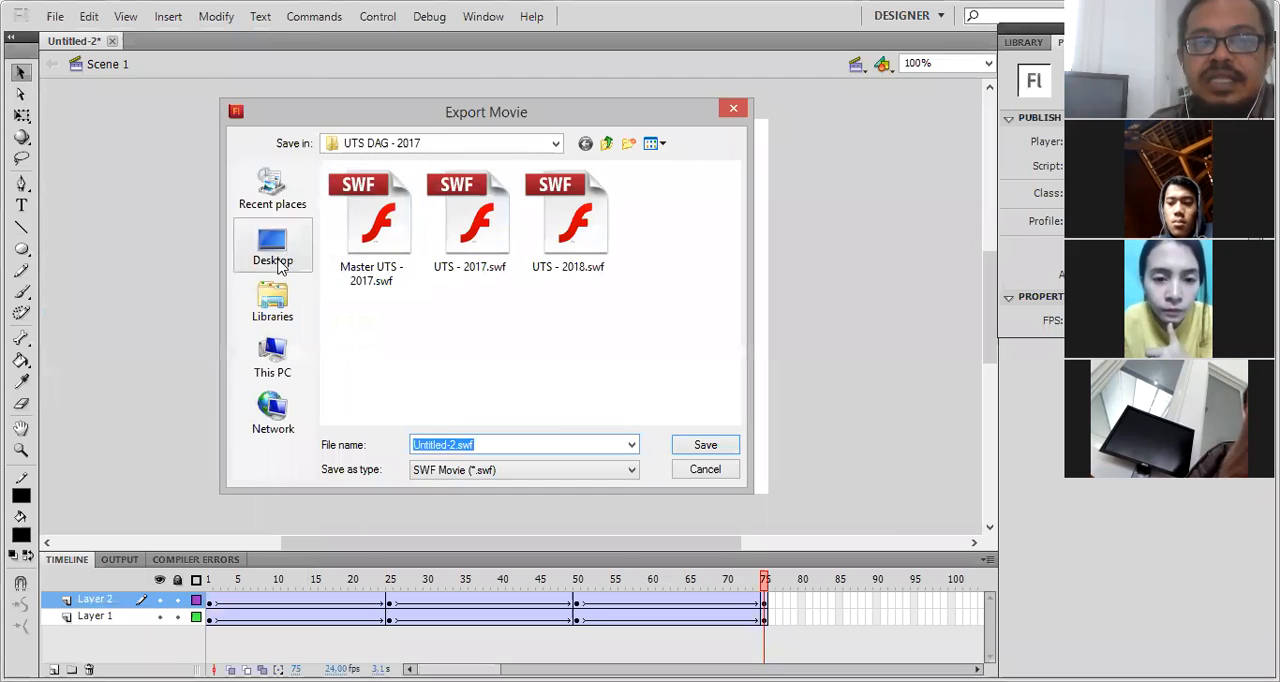
{"action": "left_click", "coordinate": [272, 300]}
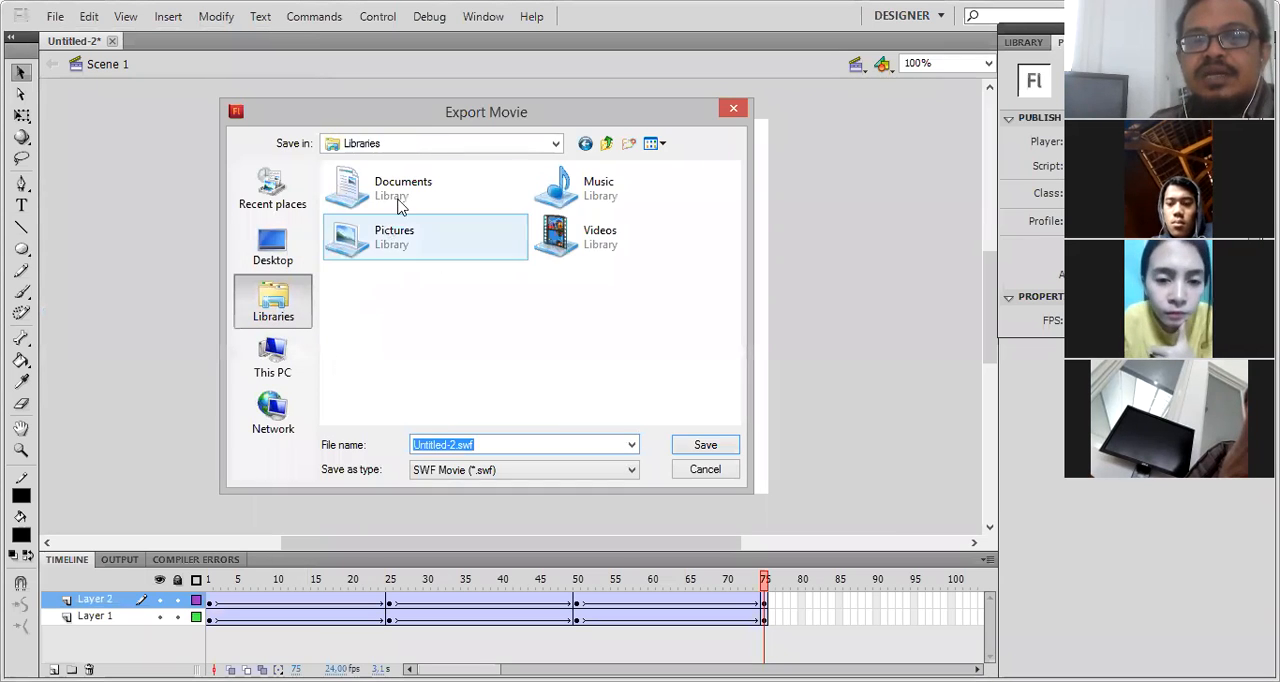
{"action": "double_click", "coordinate": [565, 247]}
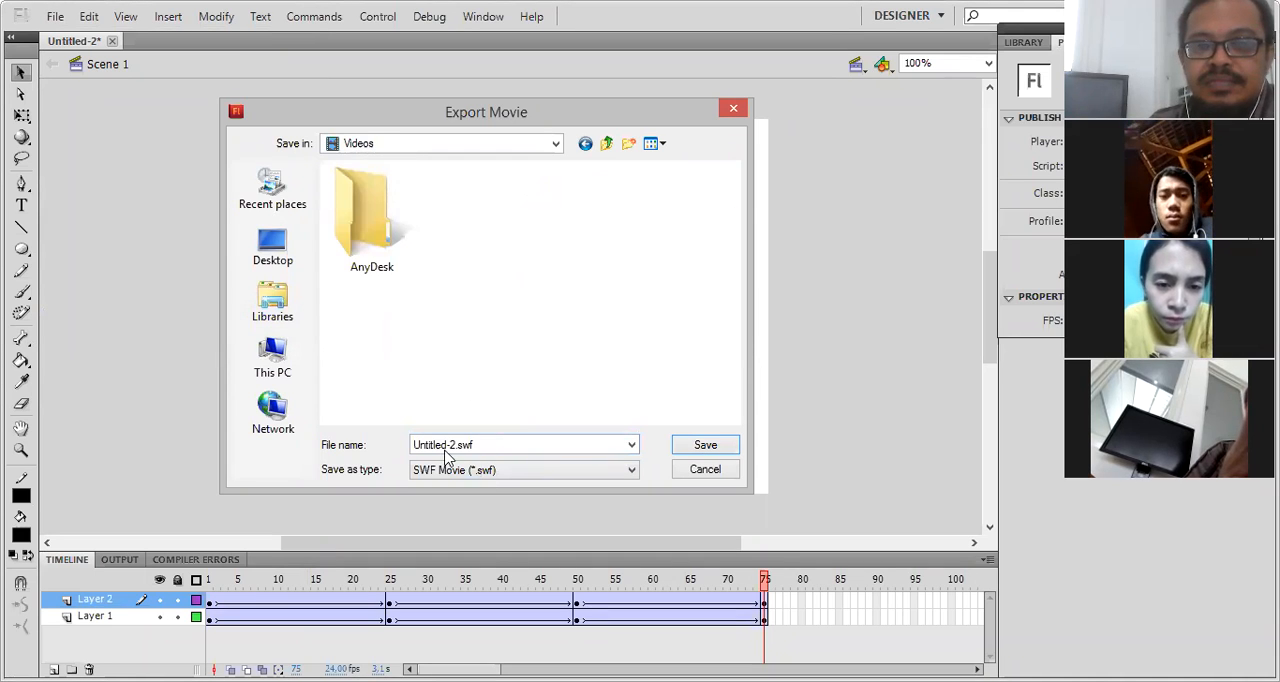
- Name the exported SWF movie animasi.swf and save it in the Videos library
{"action": "left_click", "coordinate": [454, 446]}
{"action": "left_click", "coordinate": [454, 446]}
{"action": "left_click_drag", "start_coordinate": [454, 446], "coordinate": [394, 448]}
{"action": "type", "text": "ani"}
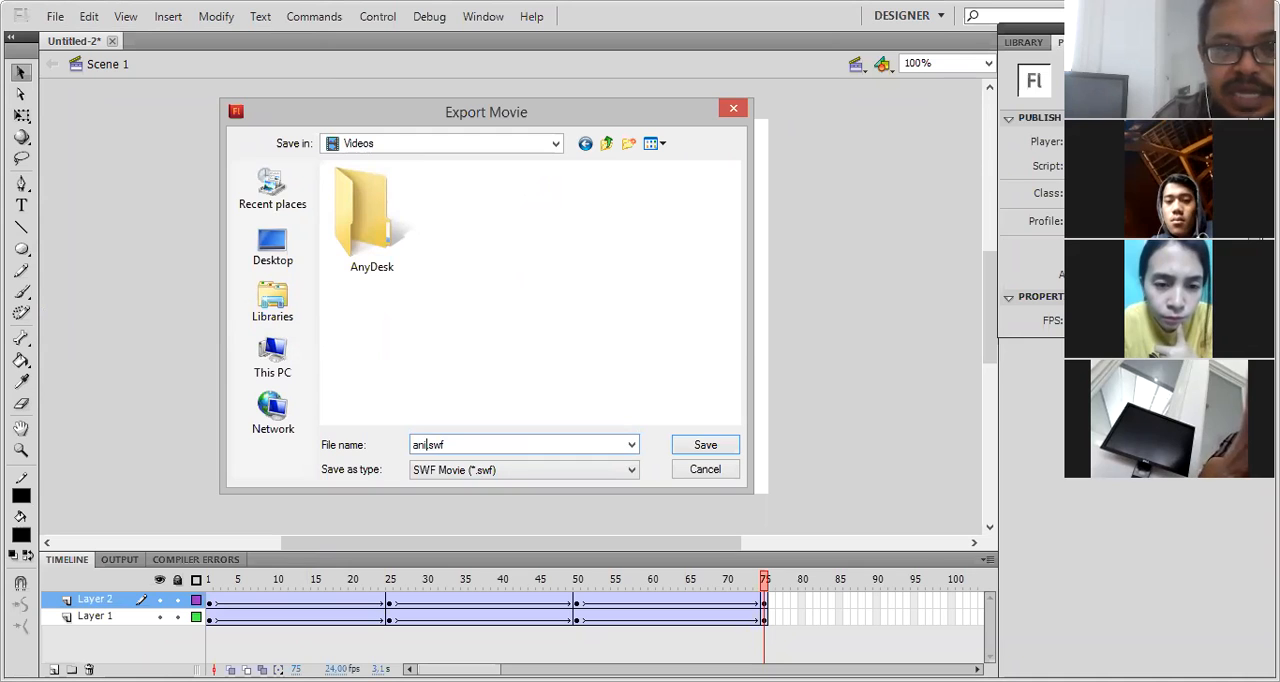
{"action": "type", "text": "mas"}
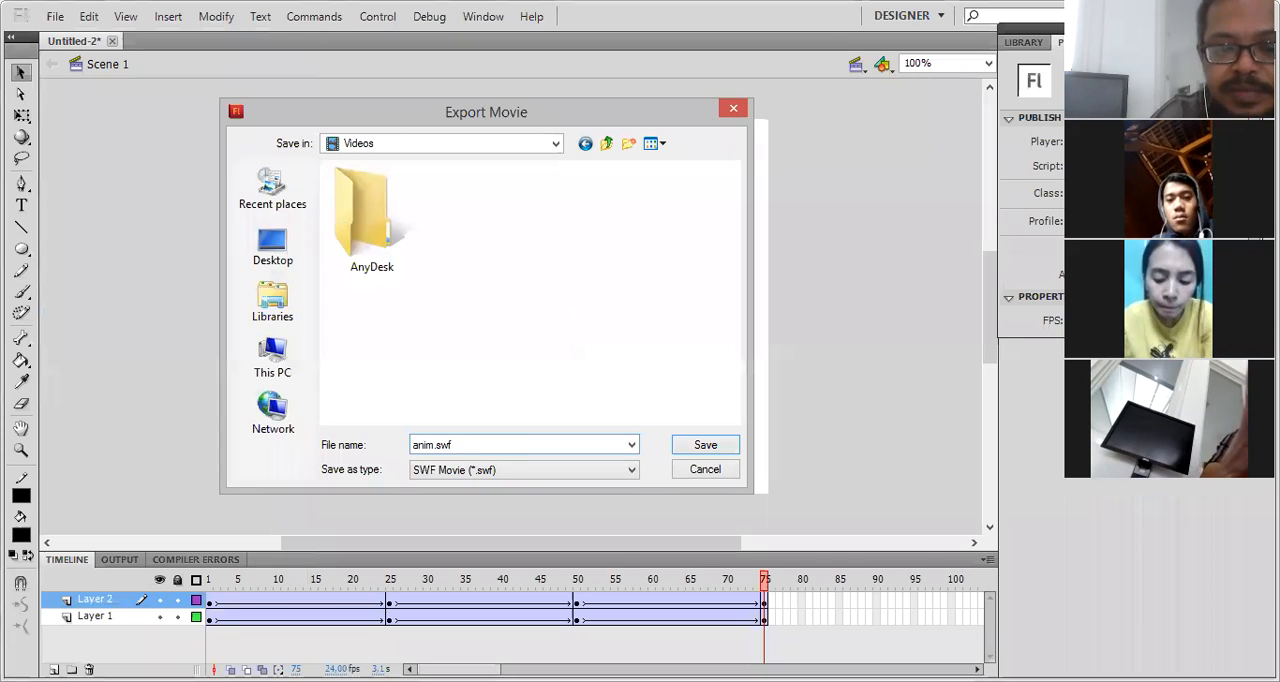
{"action": "type", "text": "i"}
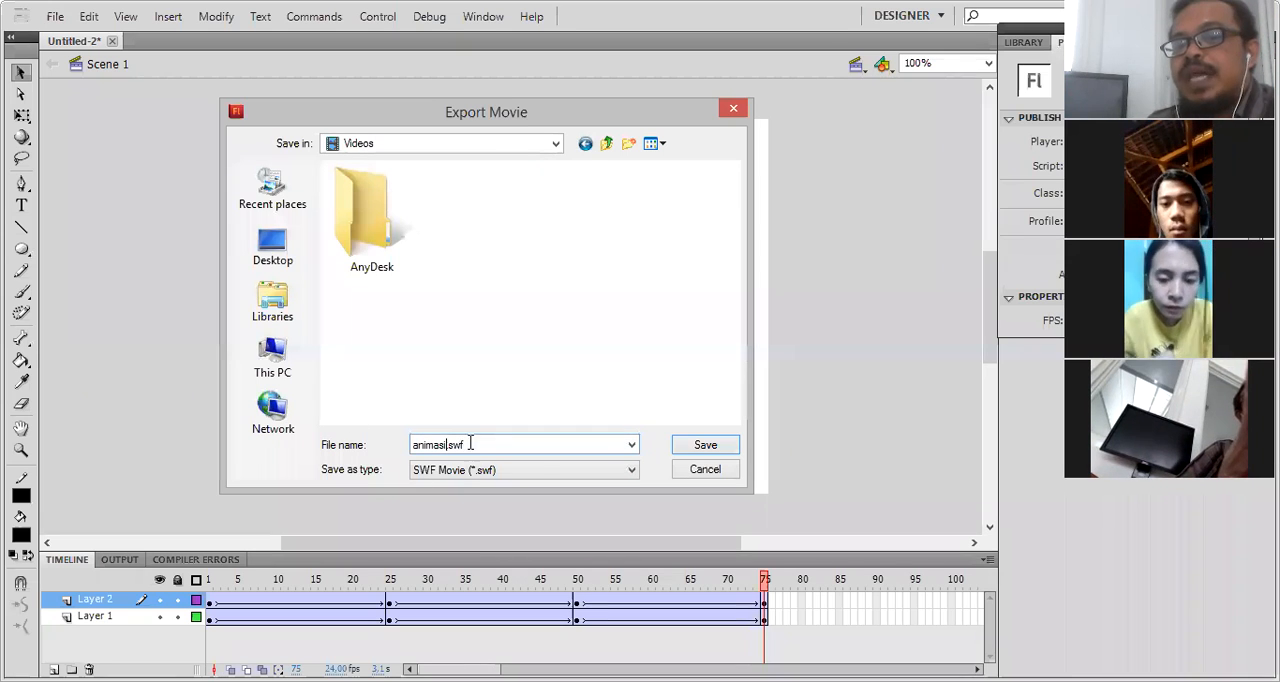
{"action": "left_click", "coordinate": [704, 451]}
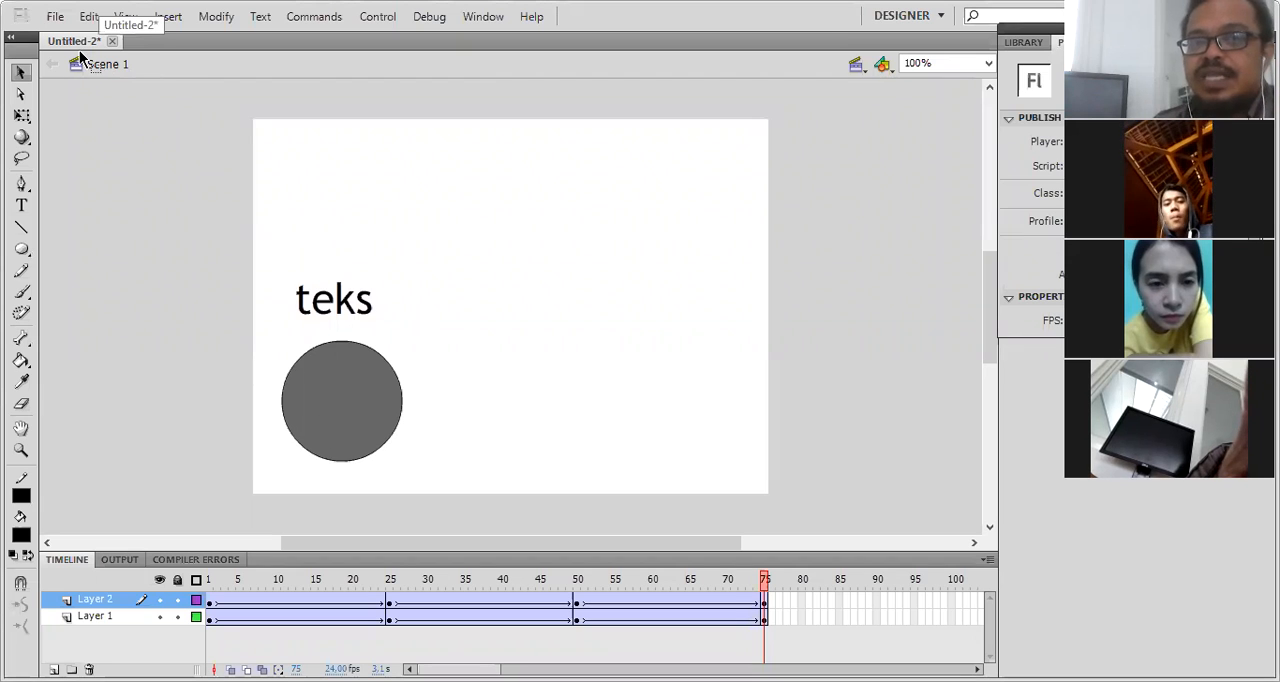
- Start saving the document as a Flash CS5 file and name it animasi.fla
{"action": "left_click", "coordinate": [55, 24]}
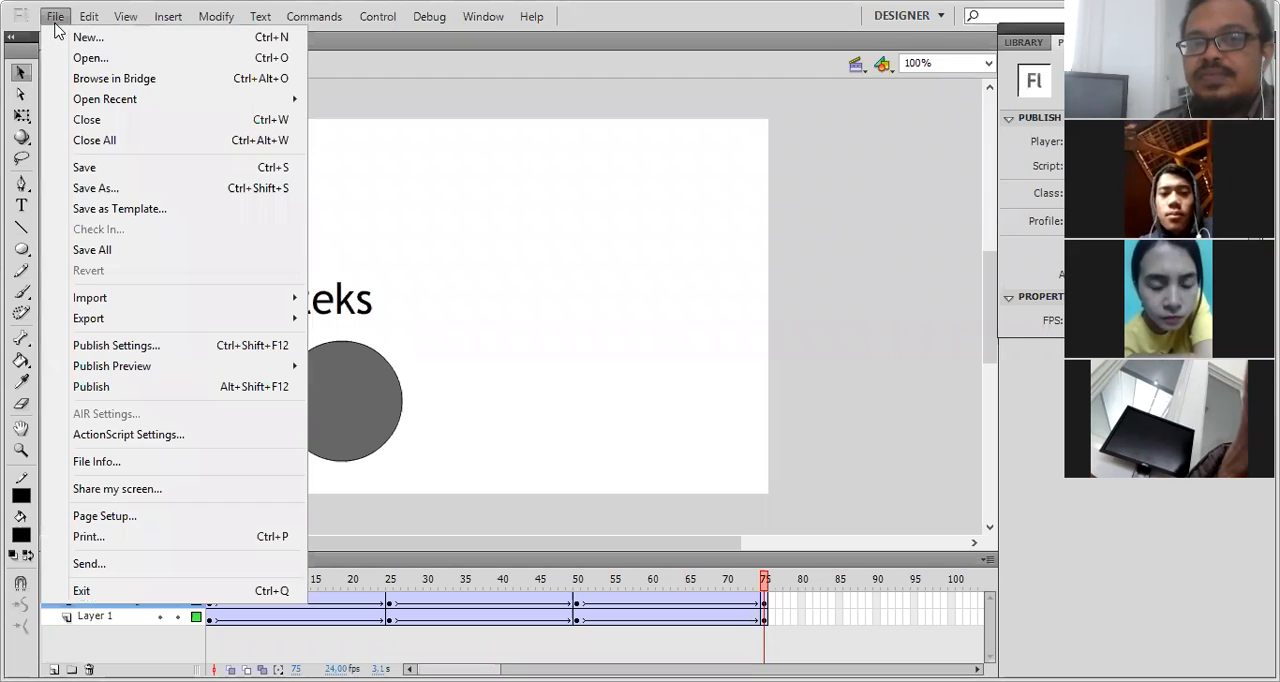
{"action": "left_click", "coordinate": [105, 172]}
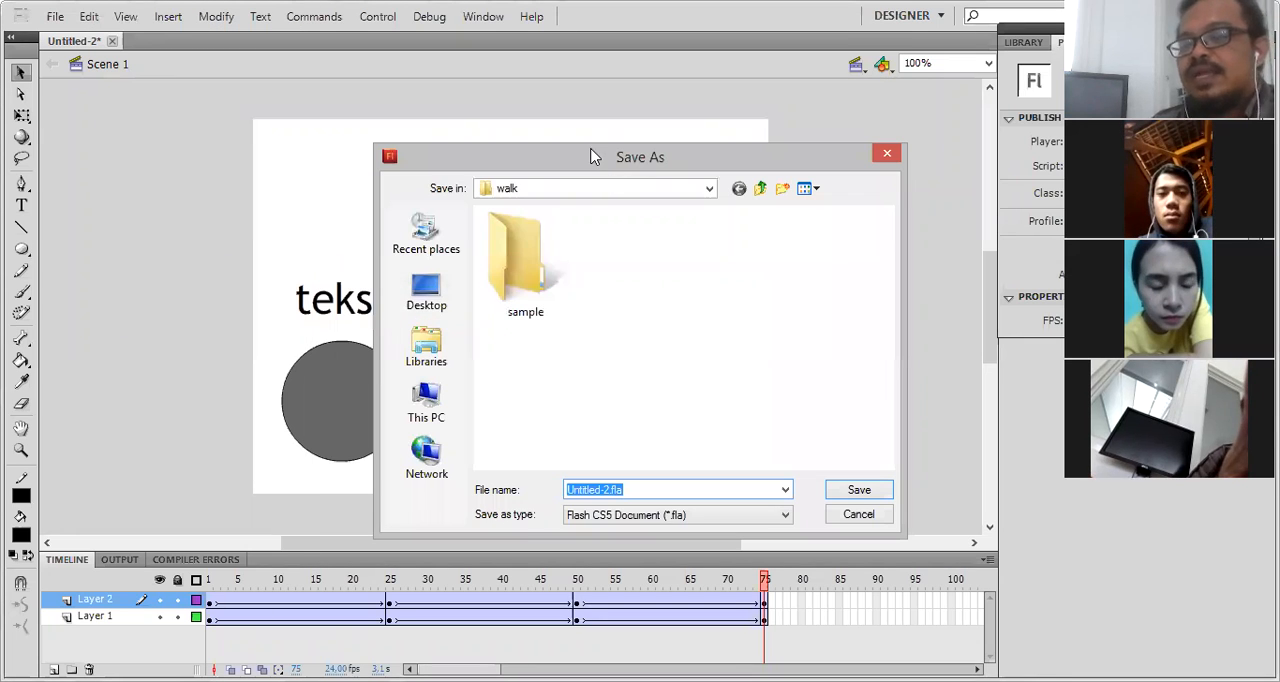
{"action": "left_click_drag", "start_coordinate": [593, 156], "coordinate": [525, 145]}
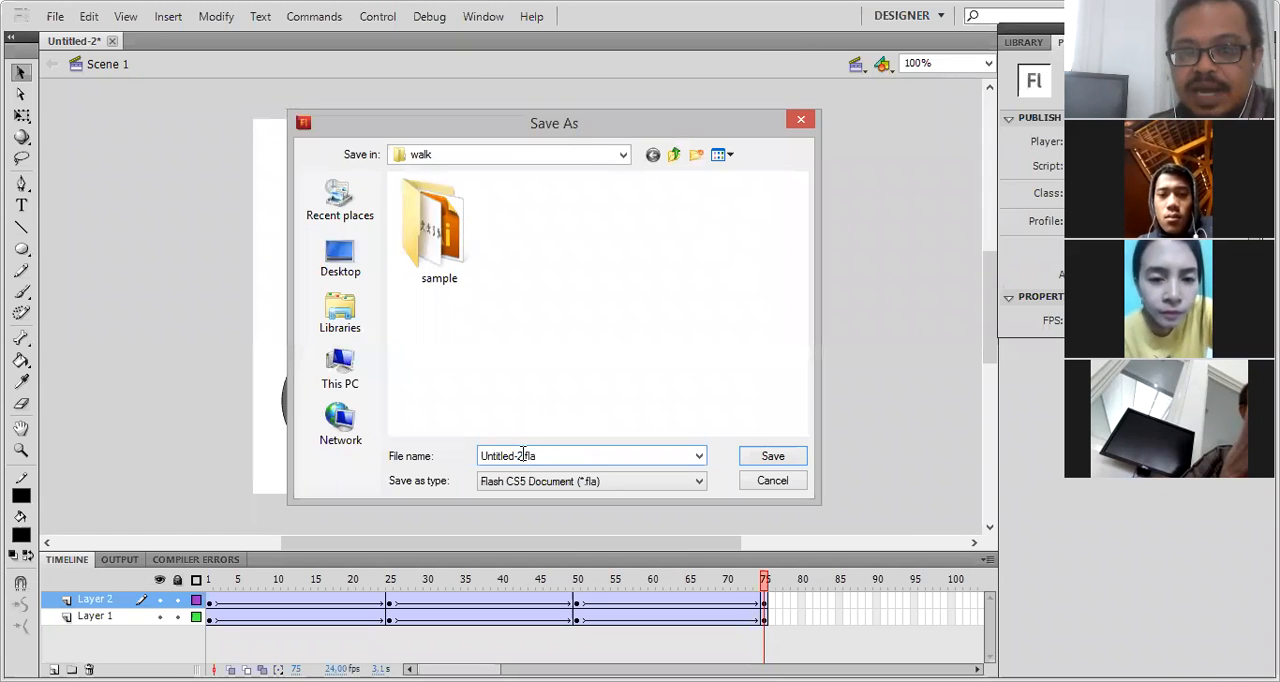
{"action": "left_click_drag", "start_coordinate": [514, 456], "coordinate": [455, 463]}
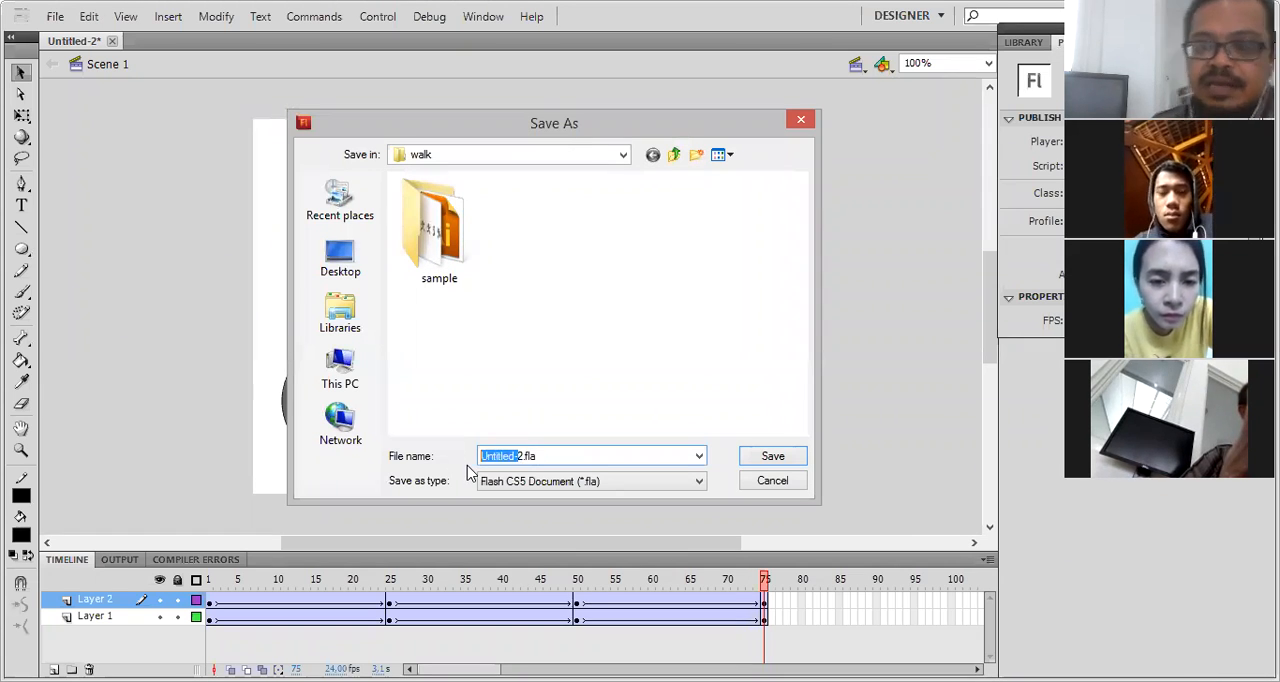
{"action": "key", "text": "BackSpace"}
{"action": "type", "text": "animasi"}
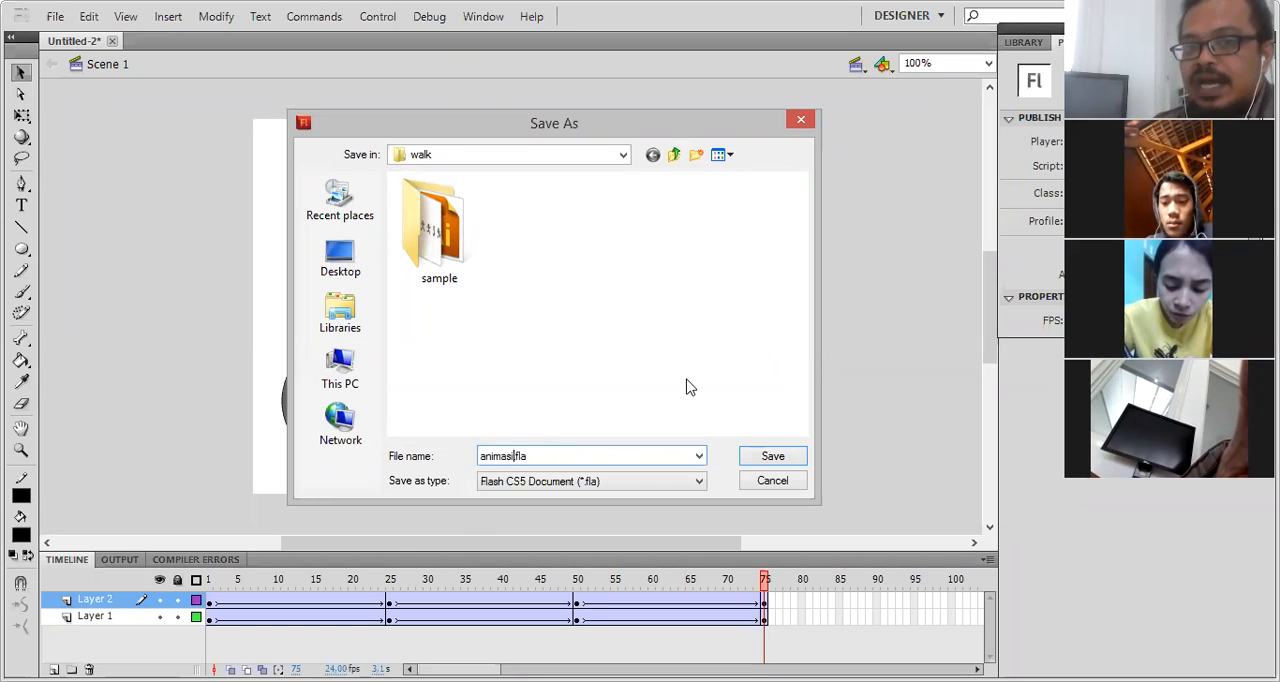
- Change the save destination from the walk folder to the Videos library and save the document there
{"action": "left_click", "coordinate": [623, 157]}
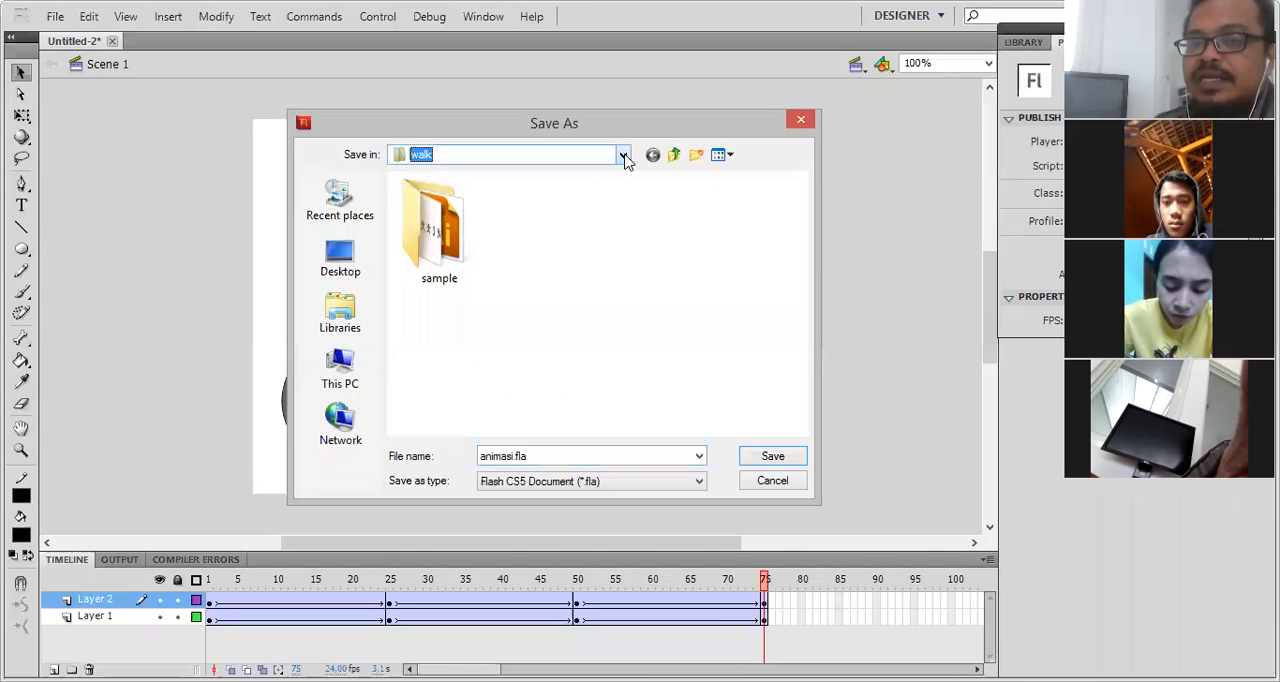
{"action": "left_click", "coordinate": [623, 157]}
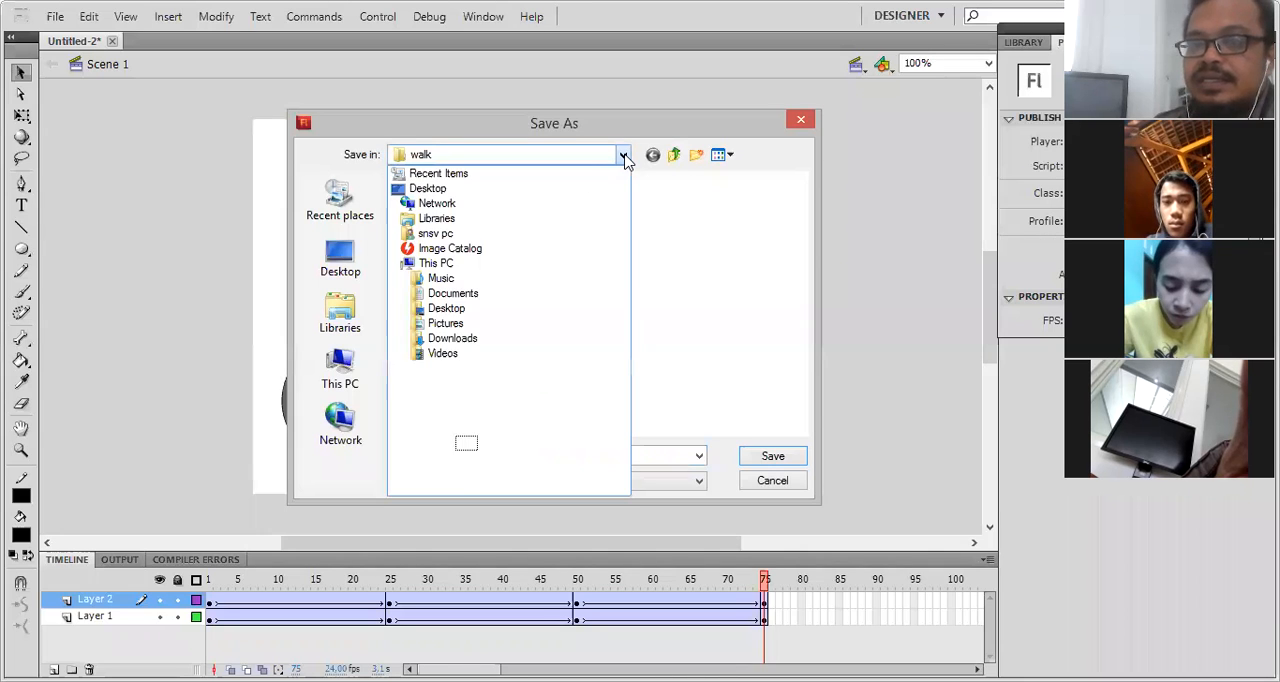
{"action": "left_click", "coordinate": [350, 319]}
{"action": "left_click", "coordinate": [345, 315]}
{"action": "double_click", "coordinate": [619, 260]}
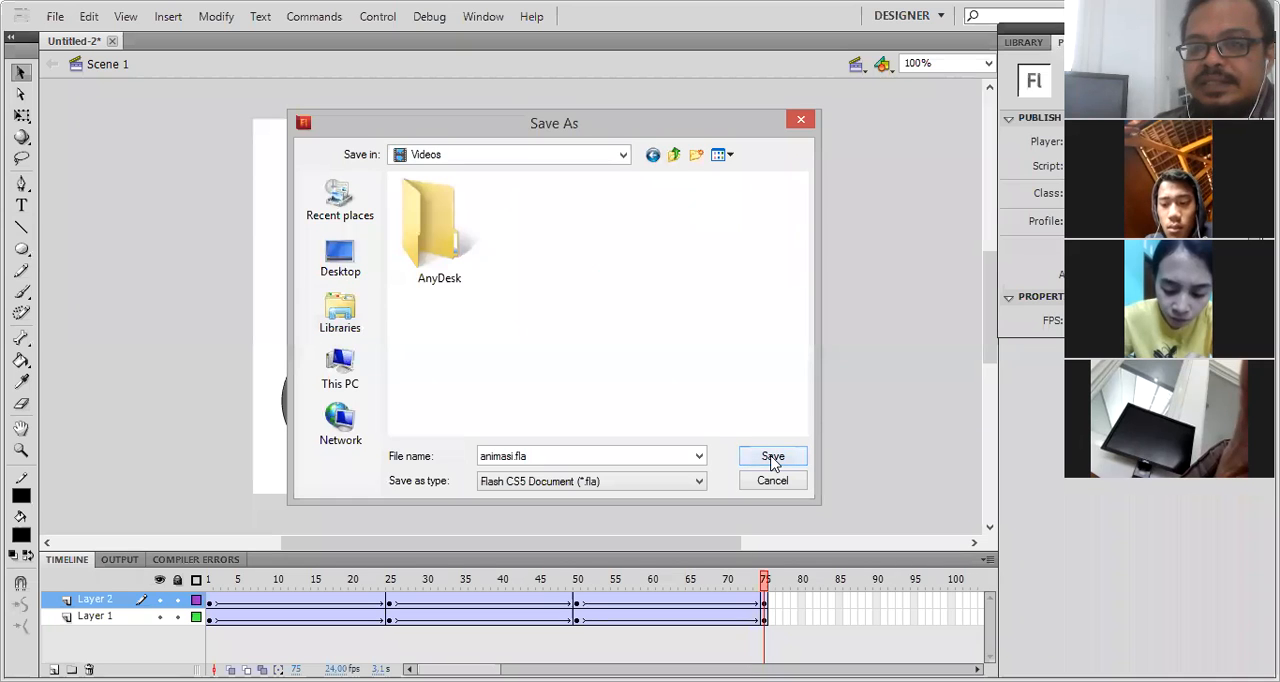
{"action": "left_click", "coordinate": [773, 458]}
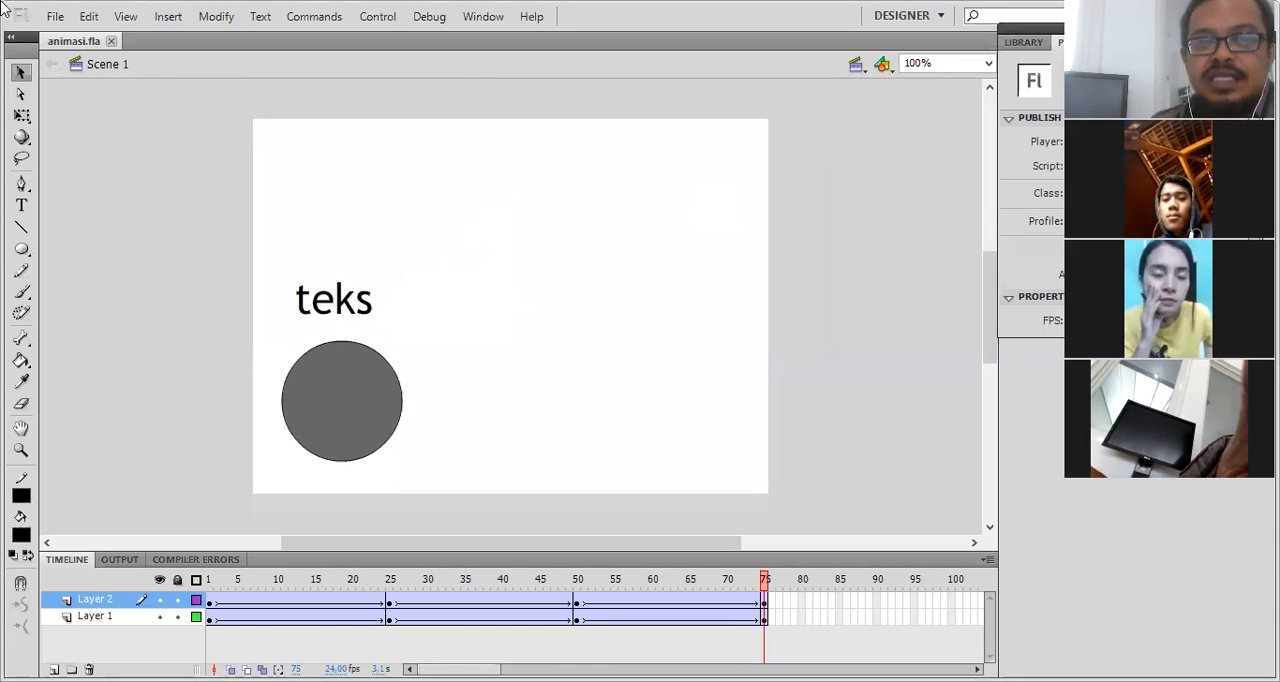
- Replace the open document with a new ActionScript 2.0 document and draw a filled circle in the stage's upper-left area
{"action": "left_click", "coordinate": [111, 42]}
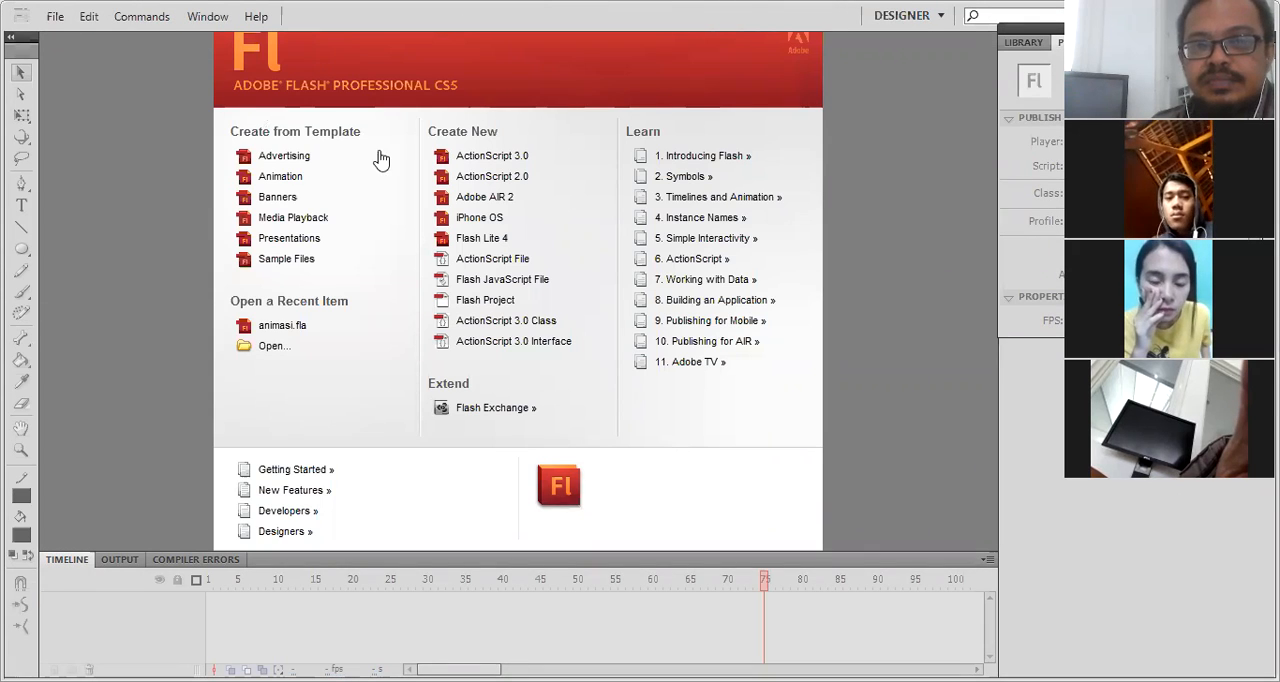
{"action": "left_click", "coordinate": [474, 184]}
{"action": "left_click", "coordinate": [21, 249]}
{"action": "left_click_drag", "start_coordinate": [306, 155], "coordinate": [432, 277]}
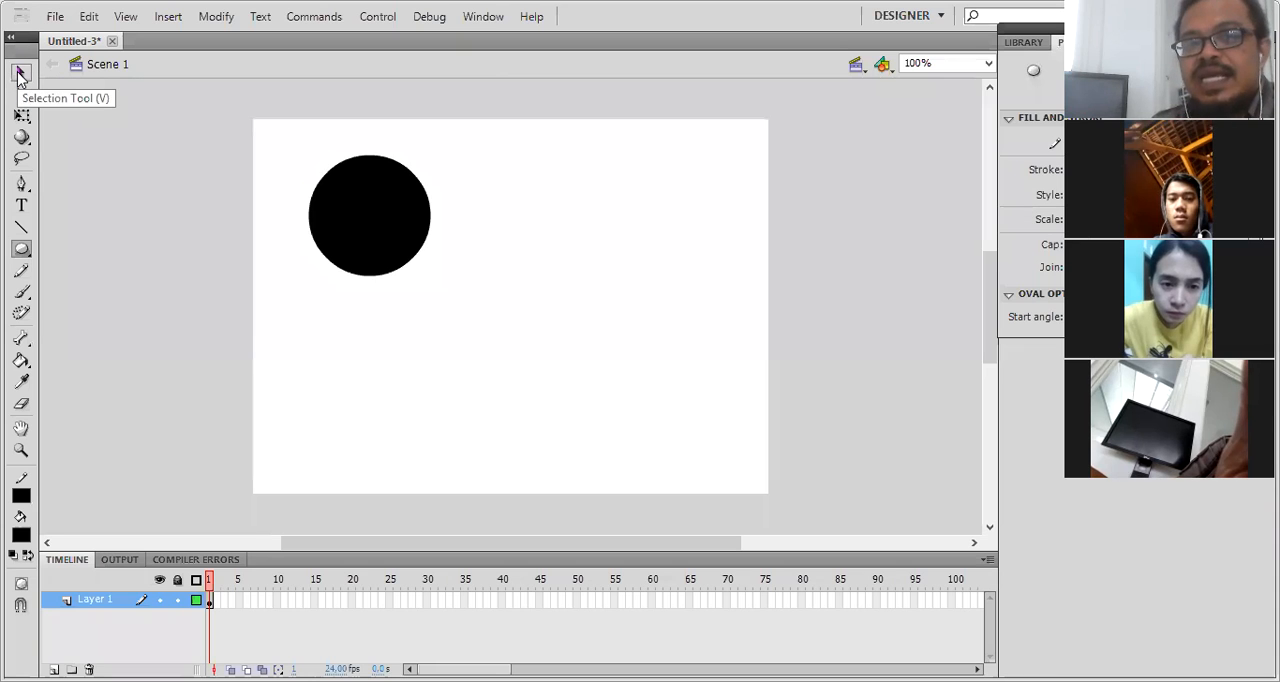
- Try moving only the circle's fill, undo that move, and shift the whole circle with its outline slightly up and left
{"action": "left_click", "coordinate": [21, 74]}
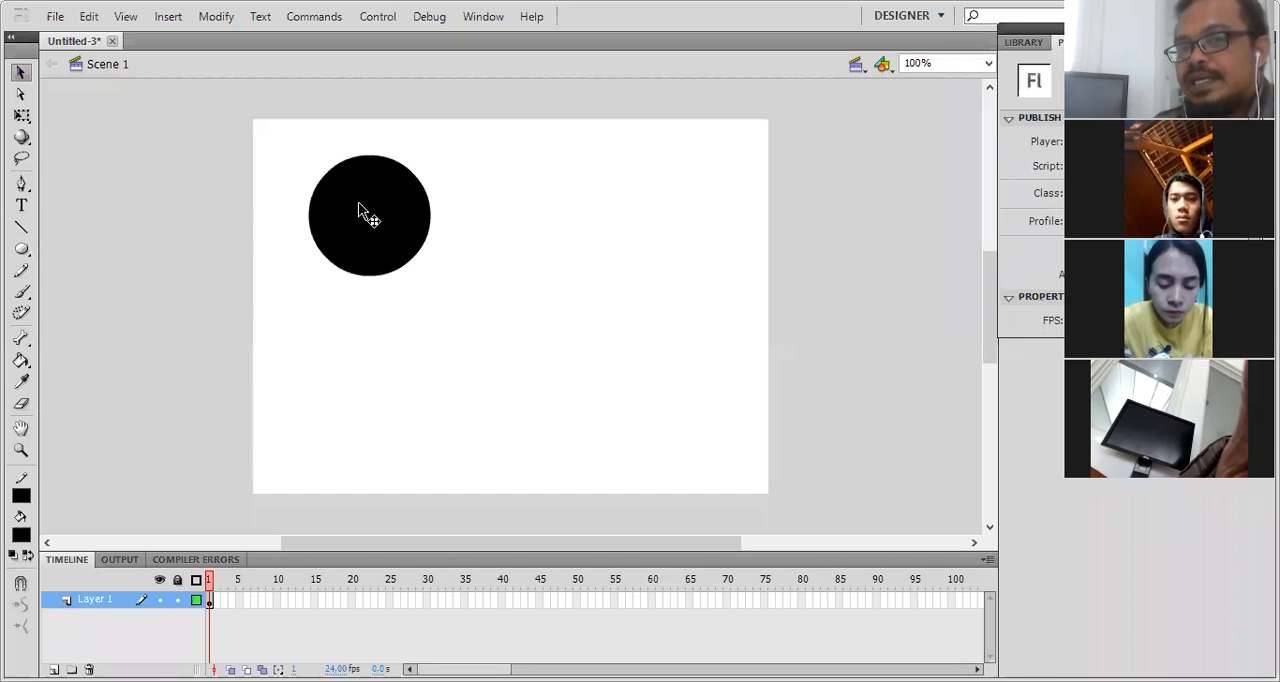
{"action": "left_click_drag", "start_coordinate": [359, 207], "coordinate": [459, 267]}
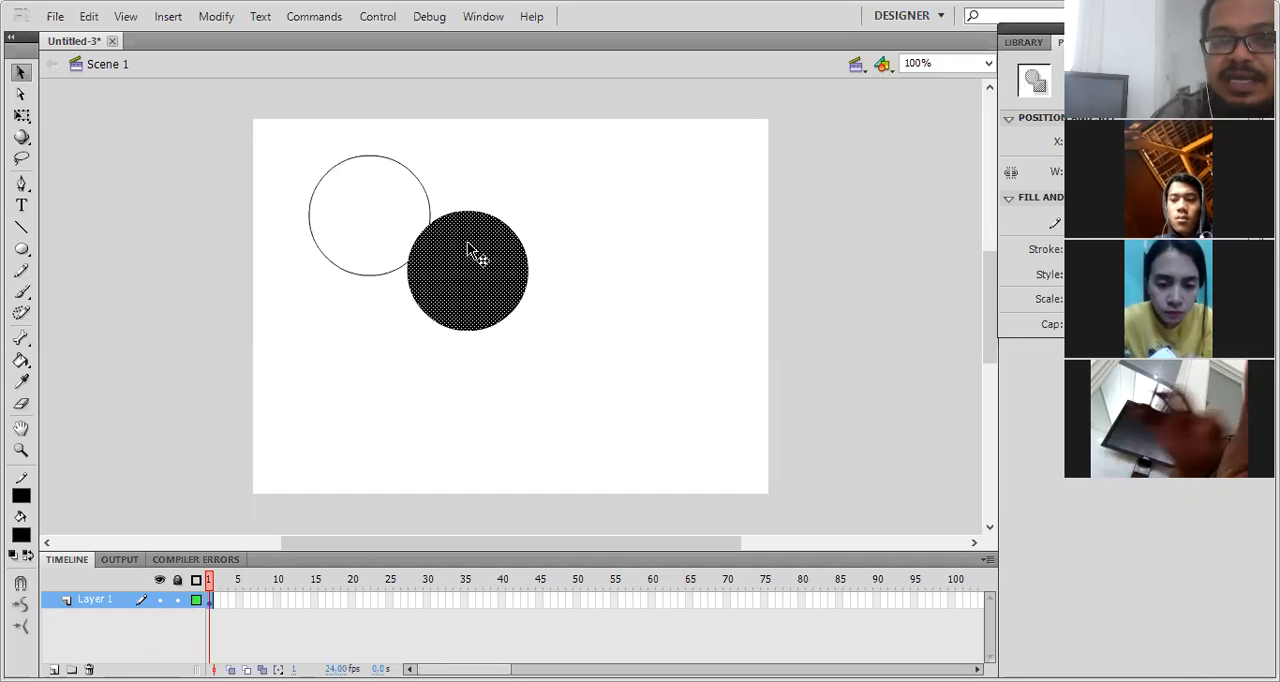
{"action": "key", "text": "ctrl+z"}
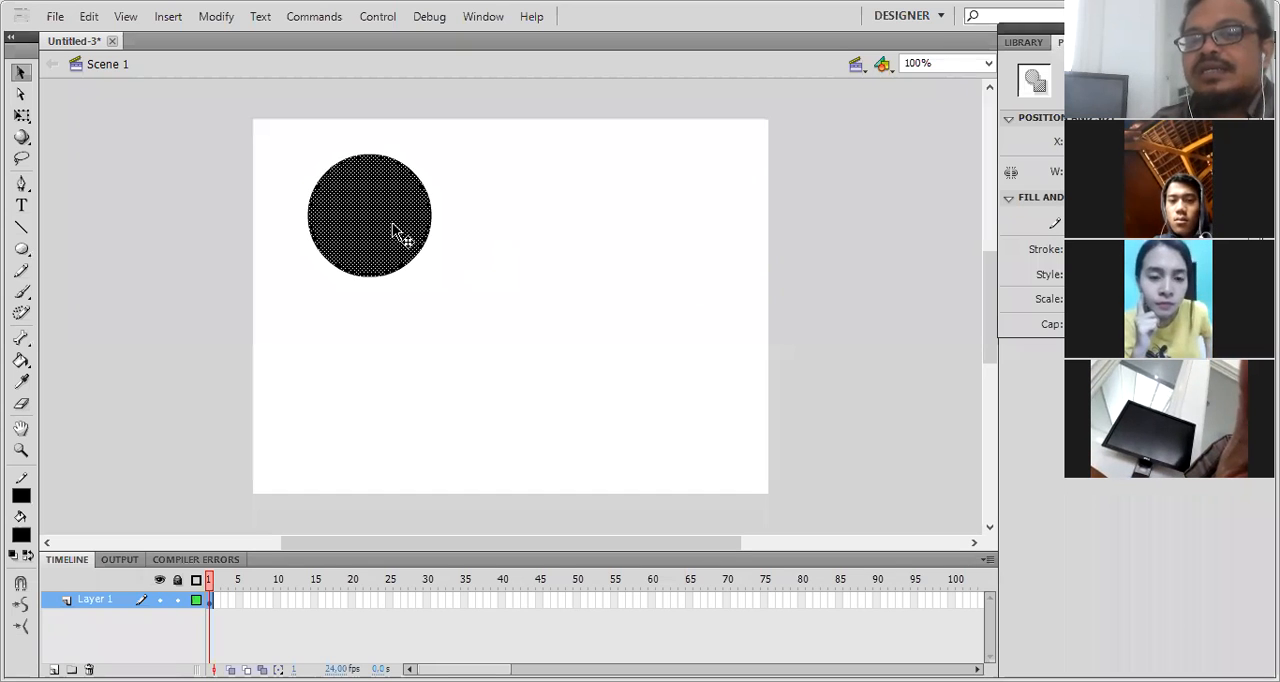
{"action": "mouse_move", "coordinate": [400, 234]}
{"action": "left_mouse_down"}
{"action": "mouse_move", "coordinate": [548, 238]}
{"action": "mouse_move", "coordinate": [398, 228]}
{"action": "left_mouse_up"}
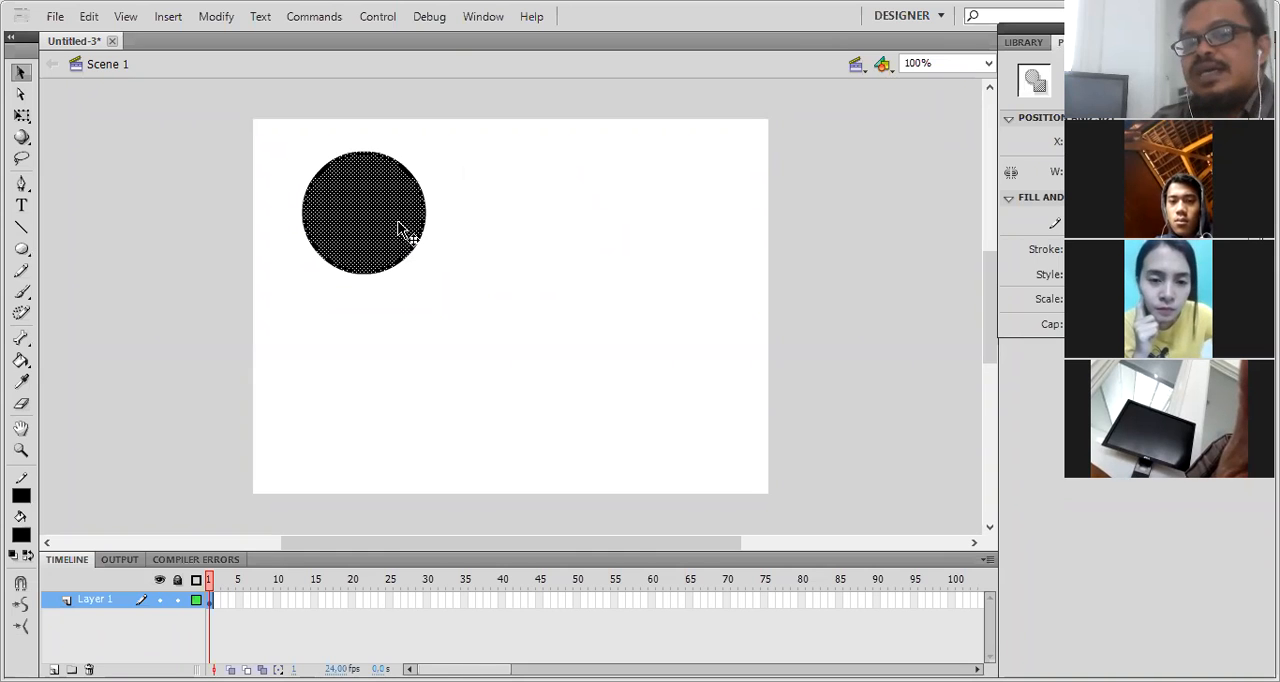
- Animate the circle with a classic tween on Layer 1 from frame 1 to a keyframe at frame 25, moved to the stage's upper-right area
{"action": "right_click", "coordinate": [211, 600]}
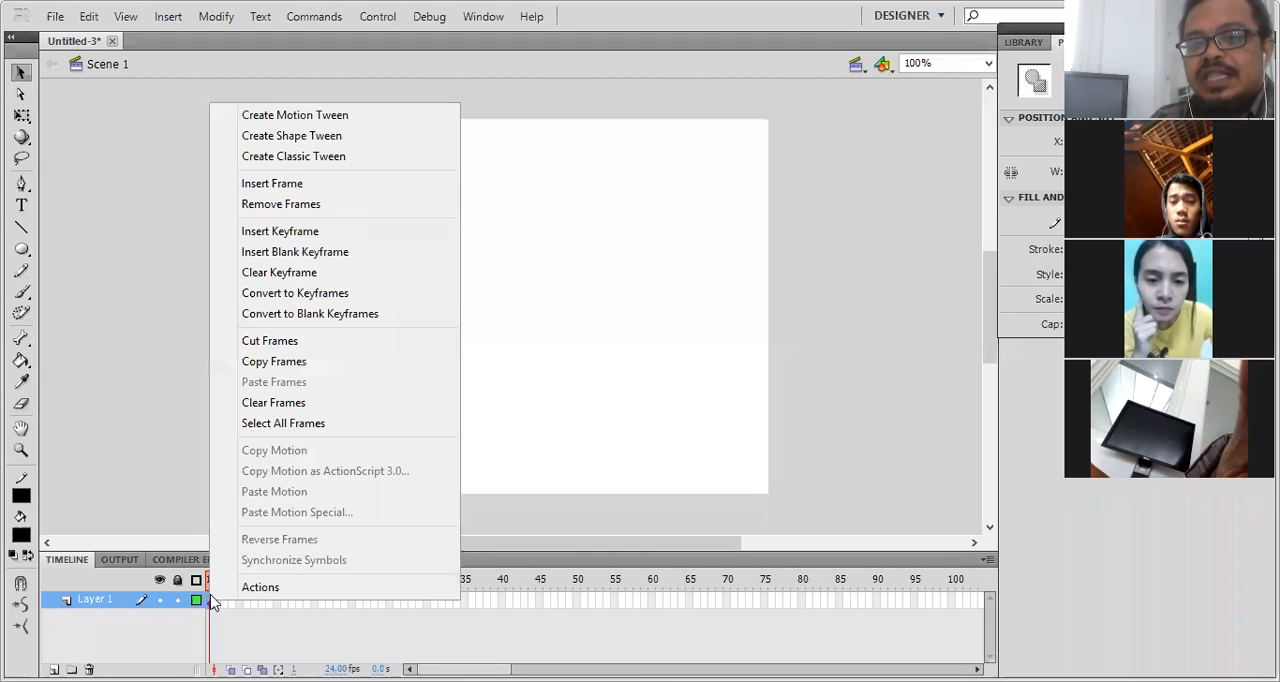
{"action": "left_click", "coordinate": [307, 158]}
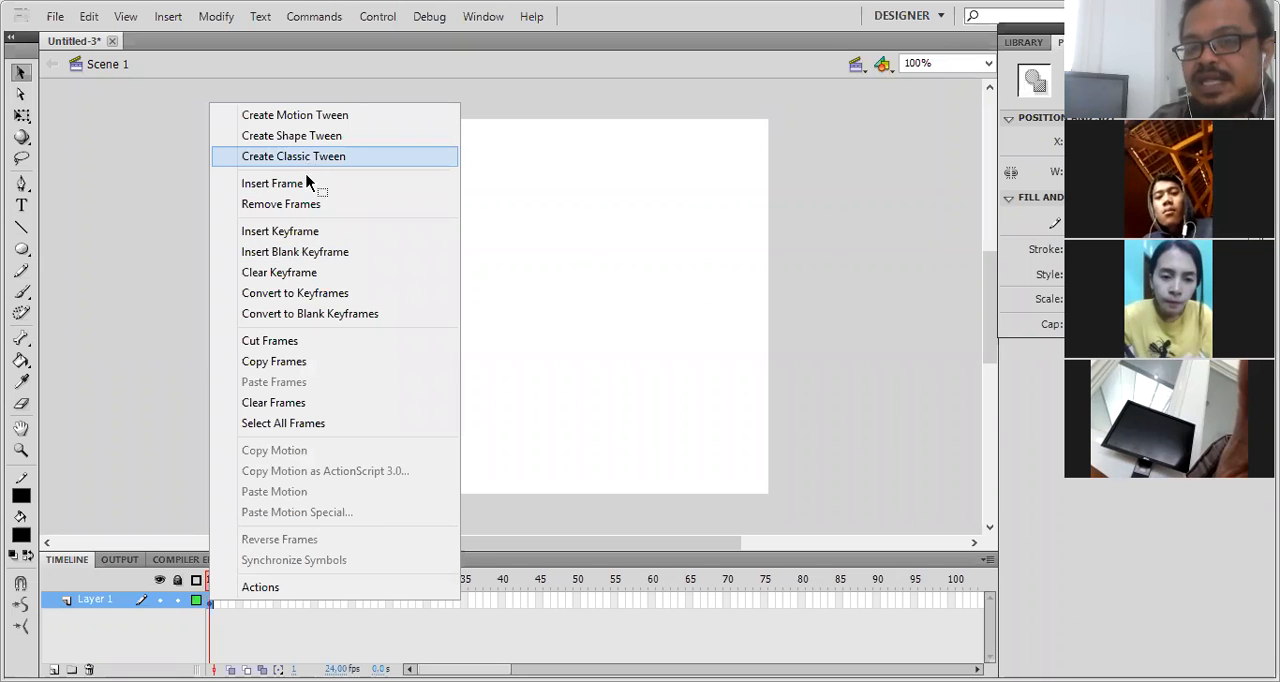
{"action": "right_click", "coordinate": [390, 603]}
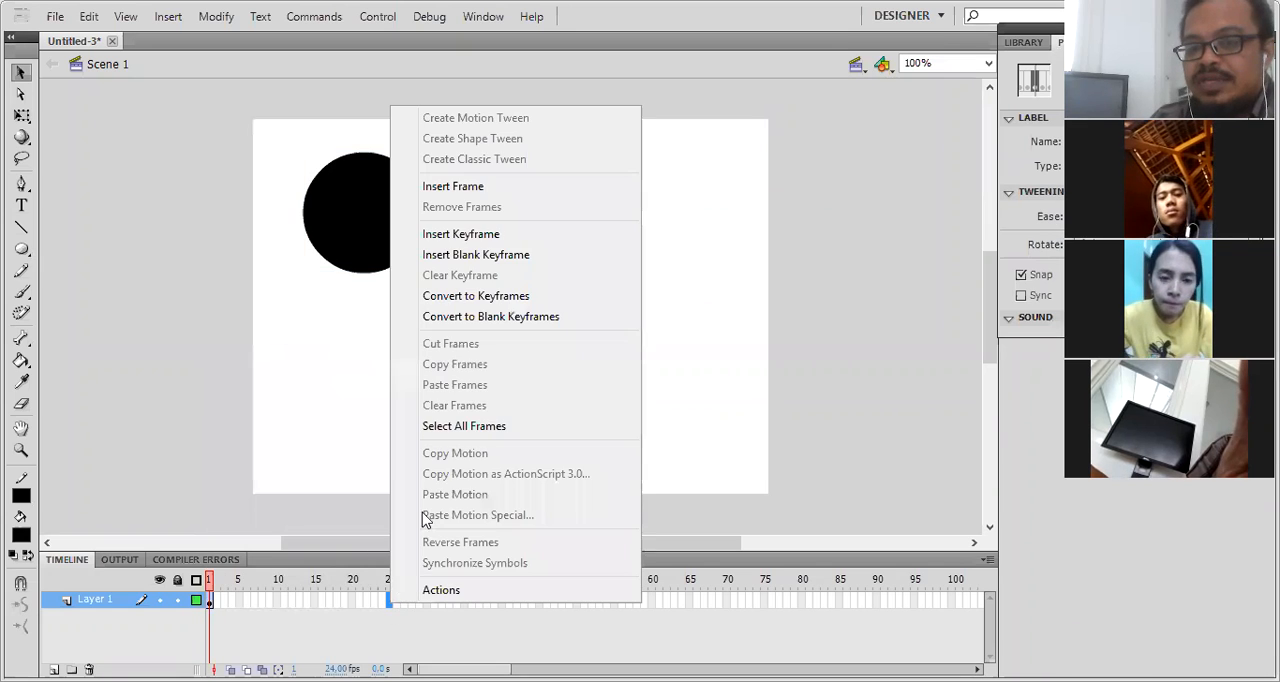
{"action": "left_click", "coordinate": [468, 238]}
{"action": "left_click_drag", "start_coordinate": [400, 243], "coordinate": [693, 233]}
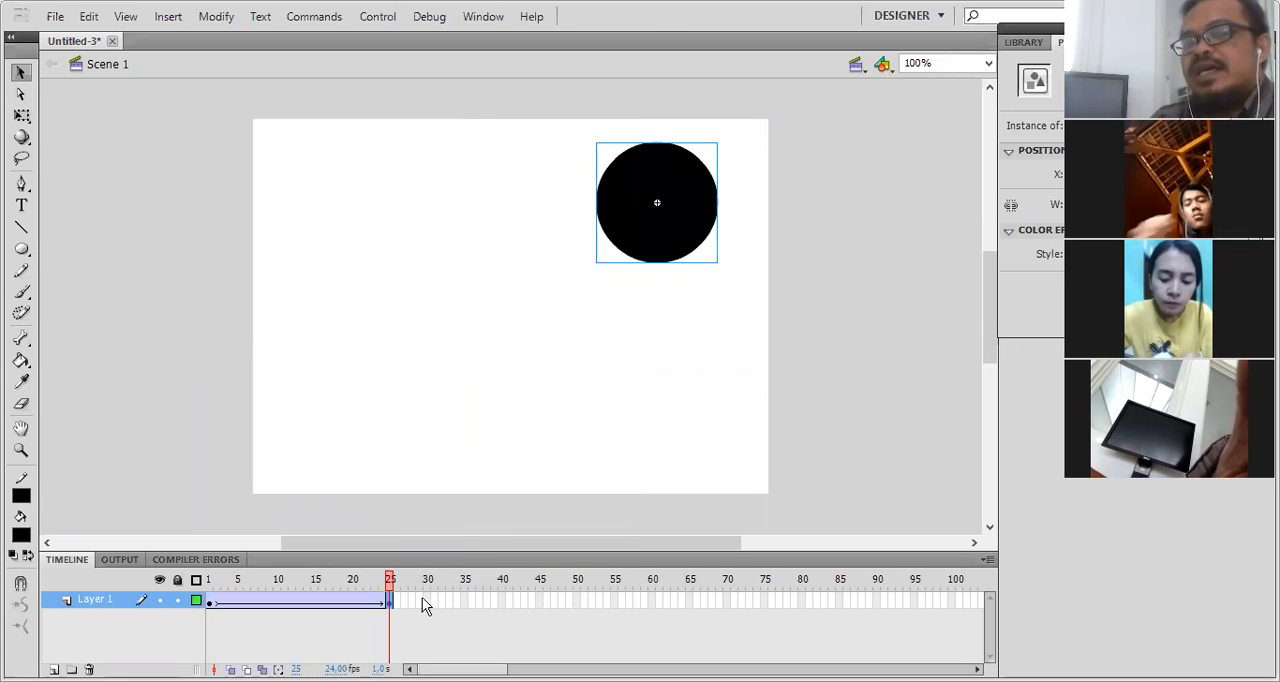